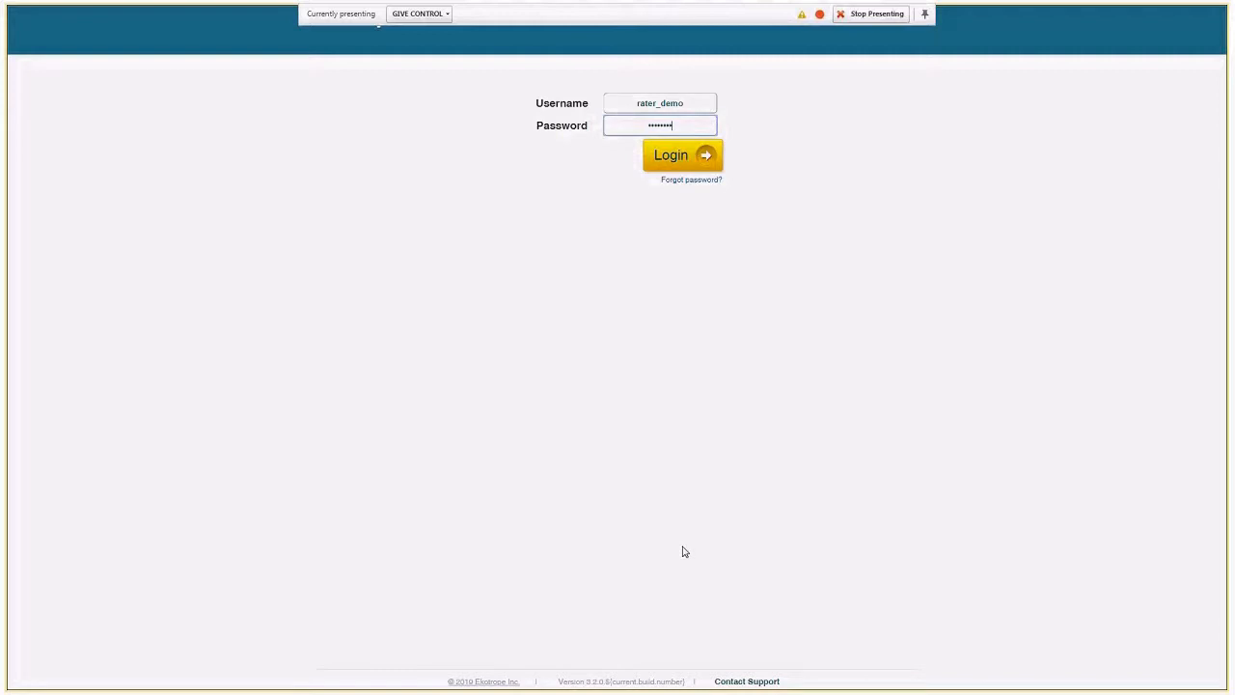
# Log in with the entered credentials and filter the project list by builder AMAC.
pyautogui.press('Return')
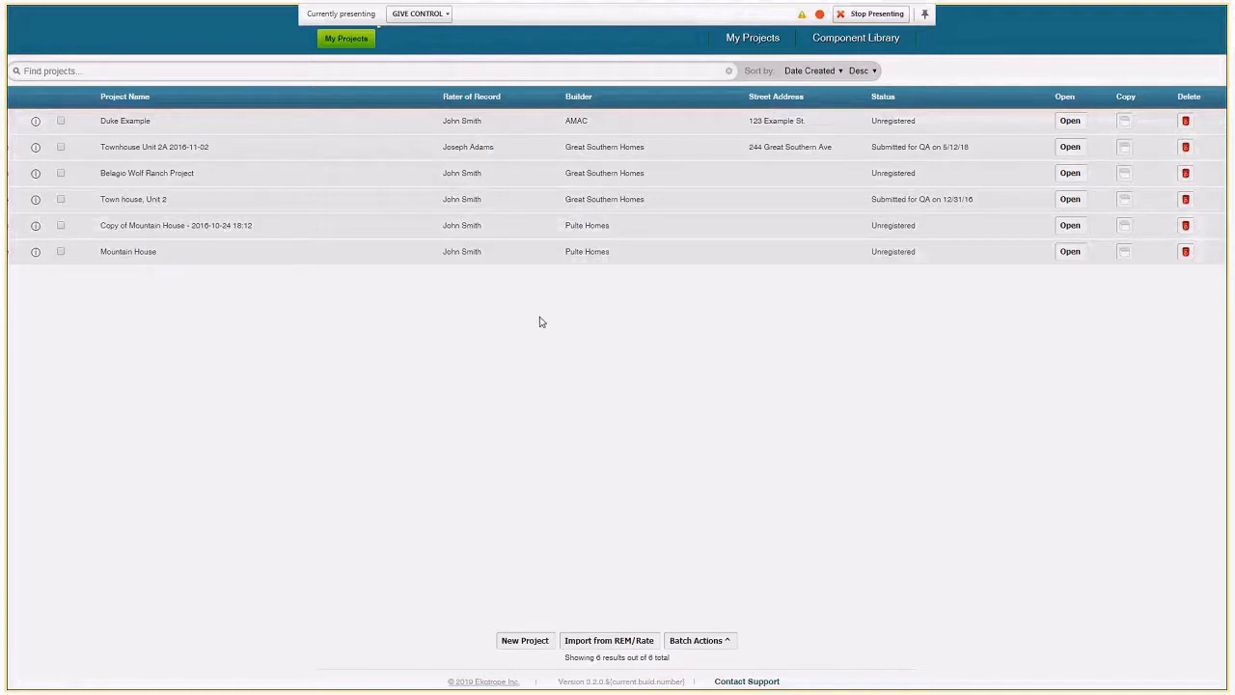
pyautogui.click(478, 76)
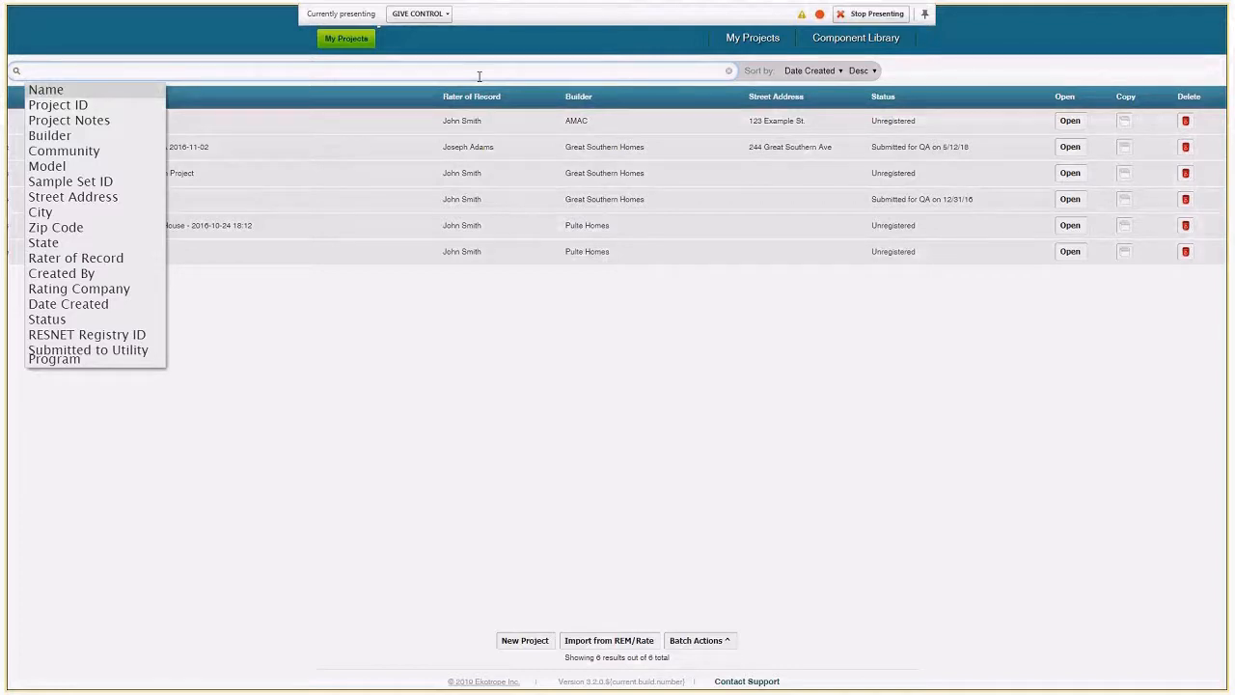
pyautogui.write('bu')
pyautogui.press('Return')
pyautogui.write('AMAC')
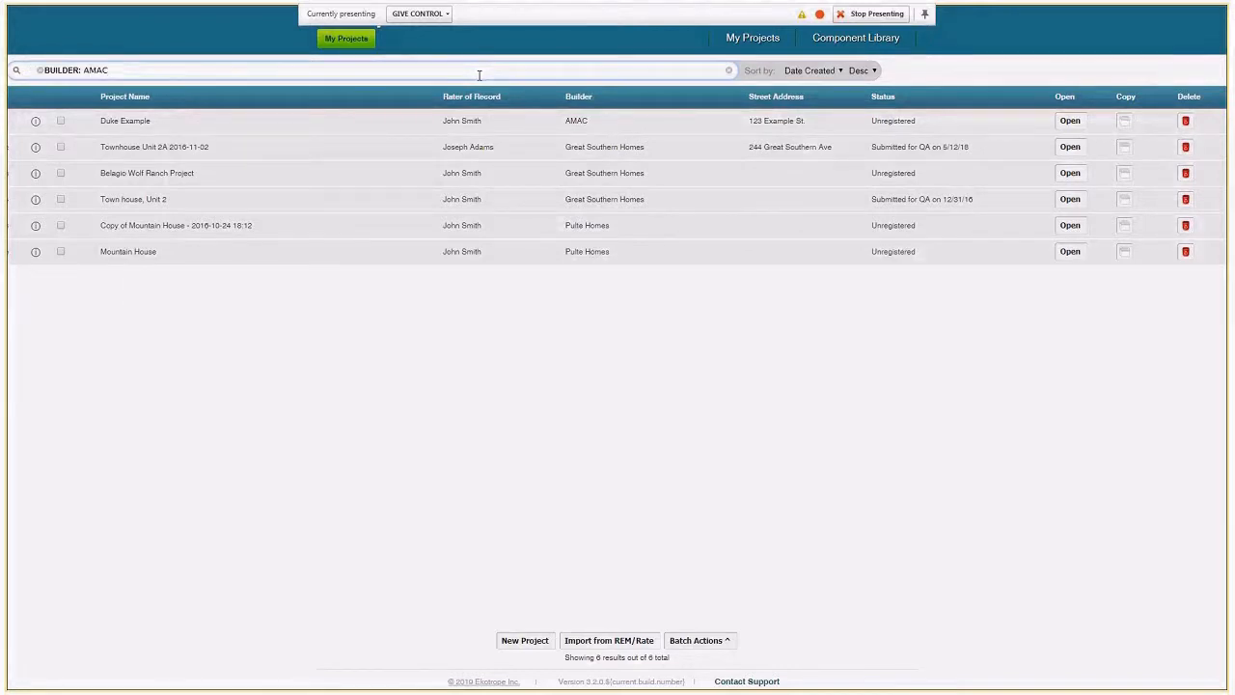
pyautogui.press('Return')
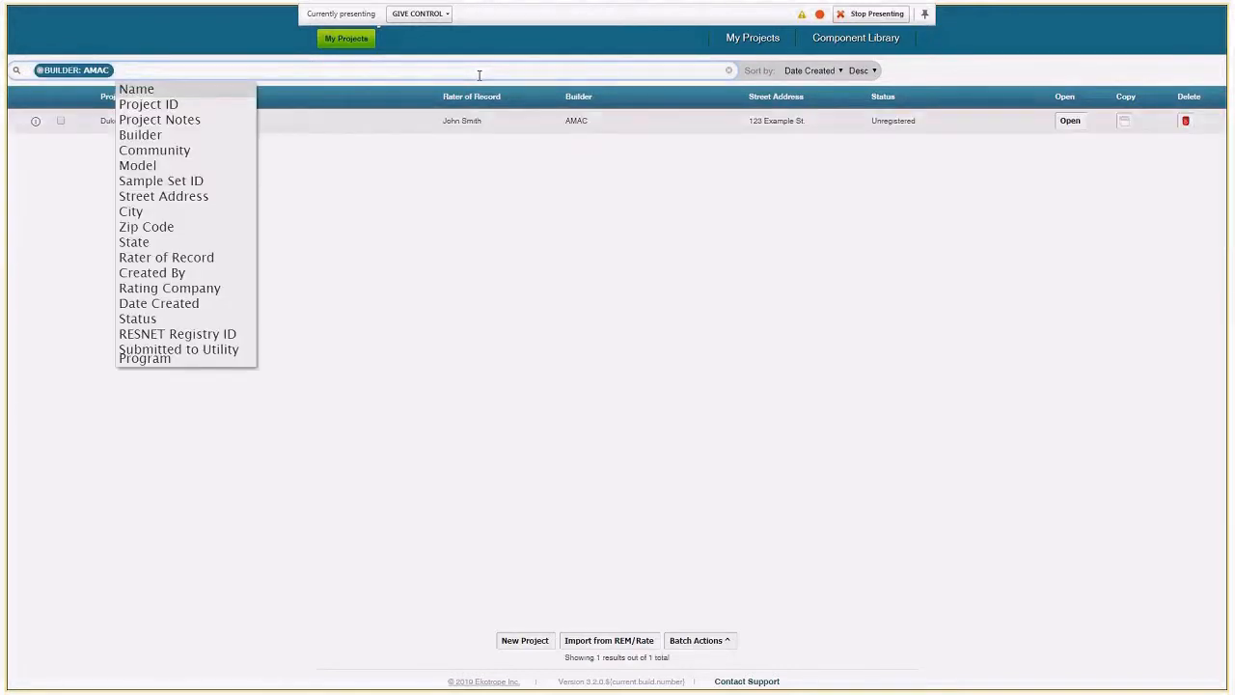
pyautogui.click(512, 240)
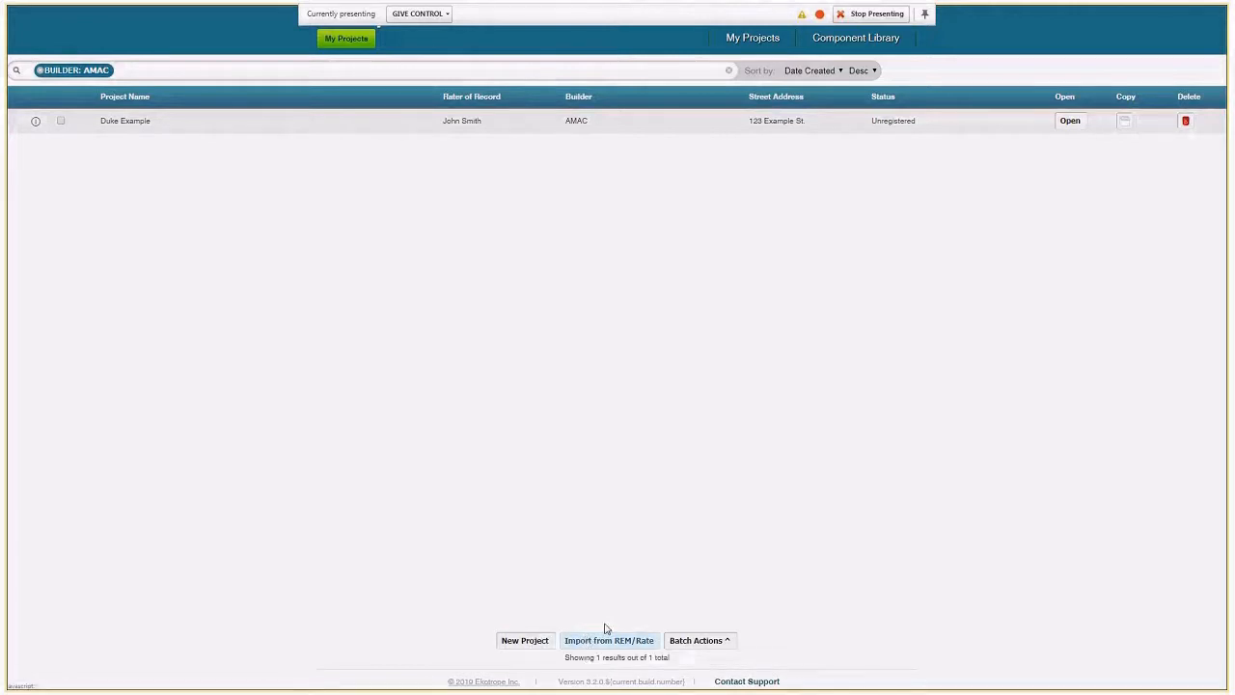
# Search the support articles for "Walls" through the contact support form and open the Walls article.
pyautogui.click(755, 683)
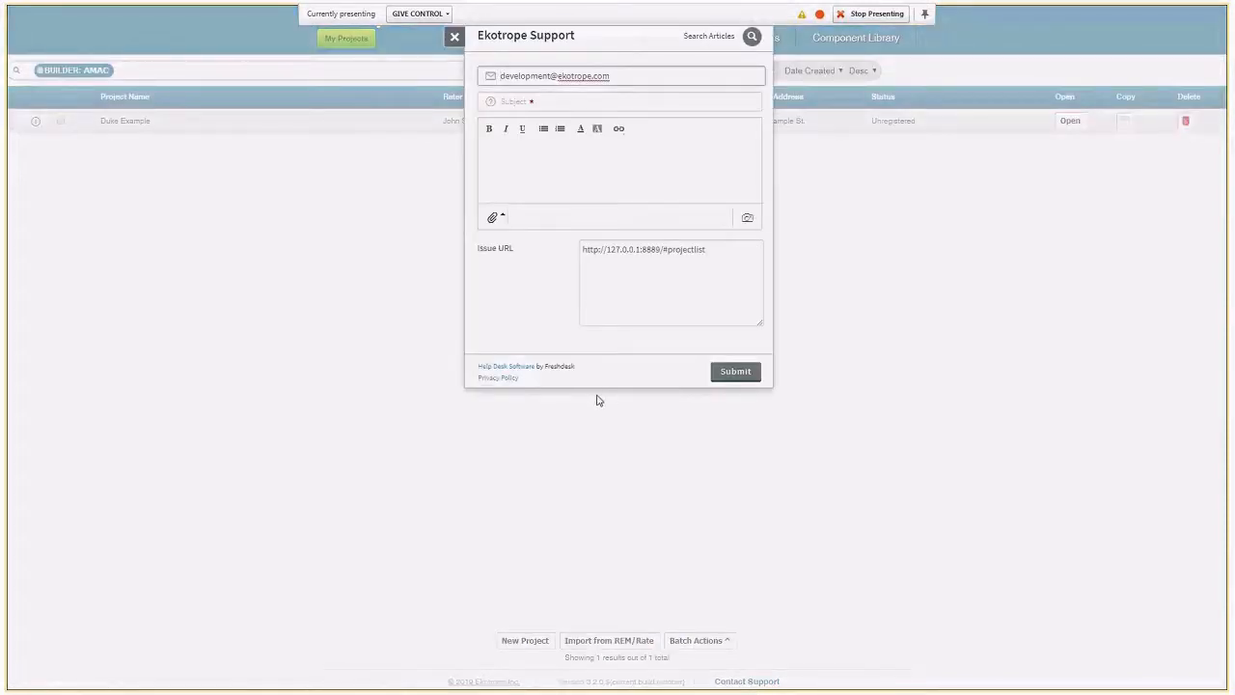
pyautogui.press('Tab')
pyautogui.write('W')
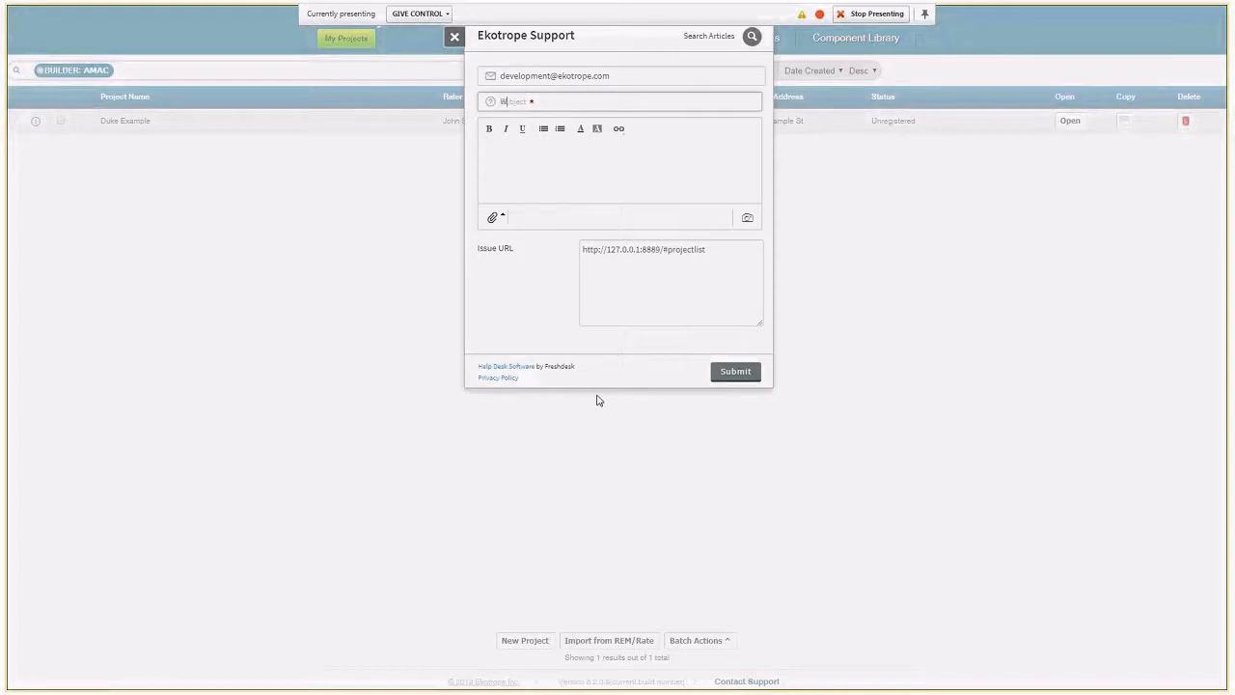
pyautogui.write('alls')
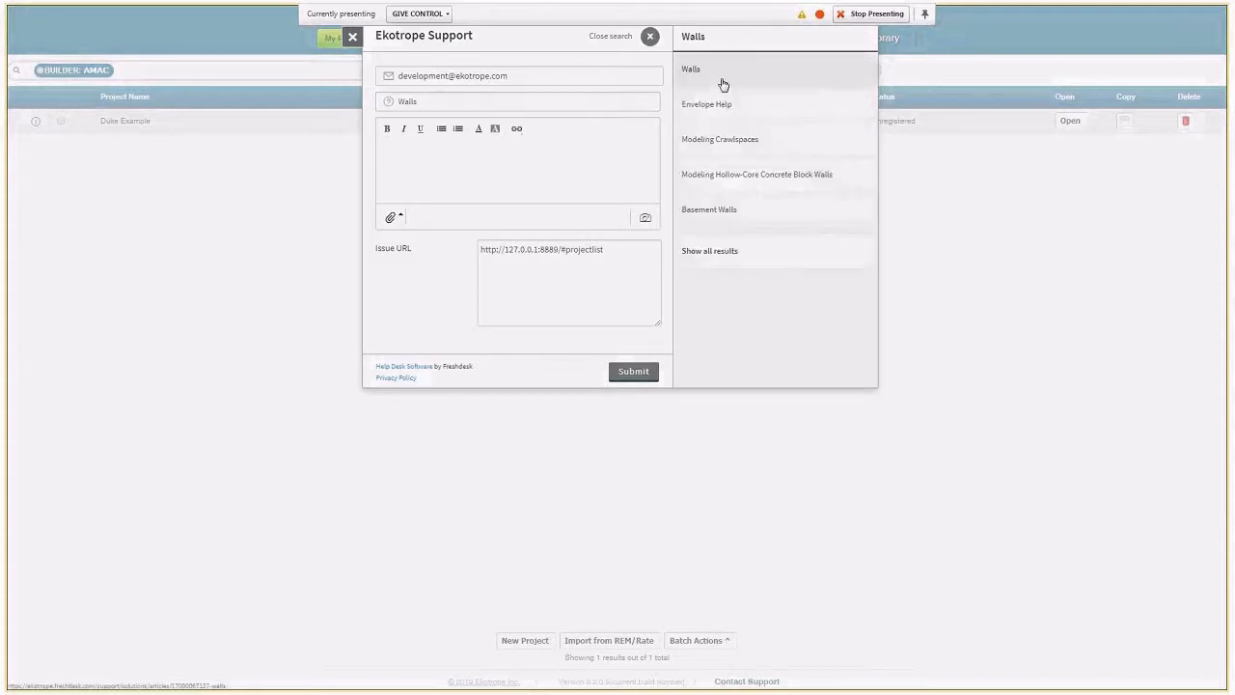
pyautogui.click(722, 84)
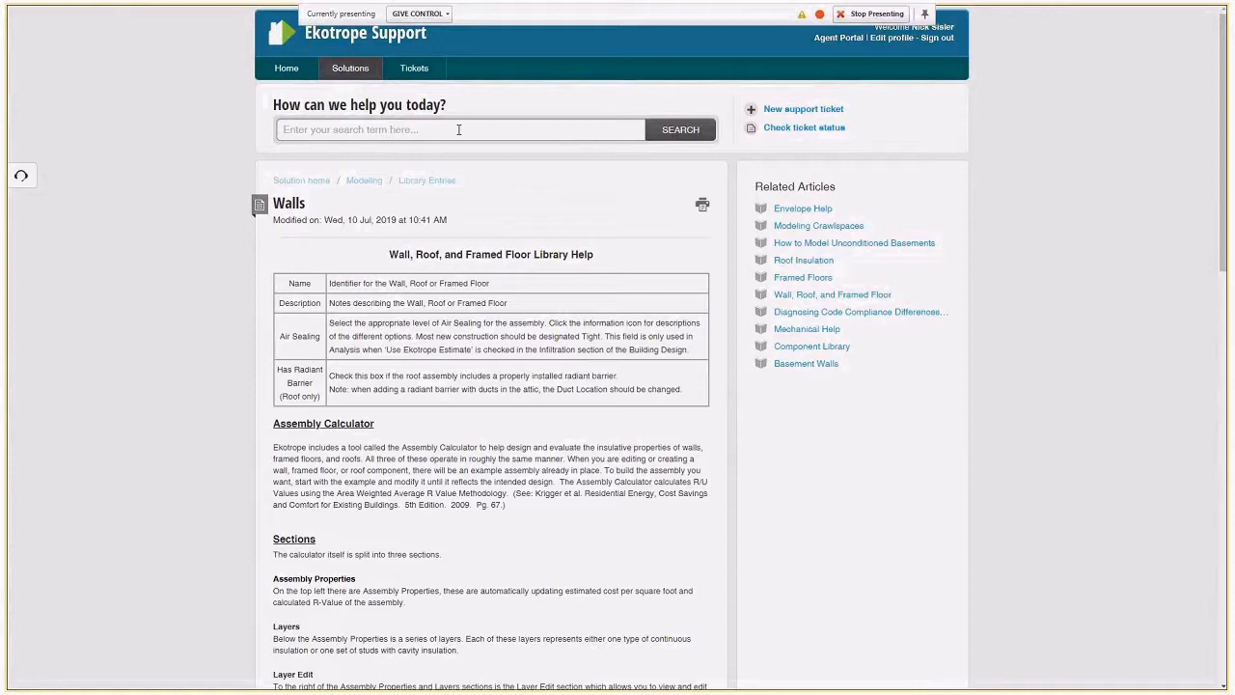
# Close the Walls help article and dismiss the support form without submitting a request.
pyautogui.hotkey('ctrl', 'w')
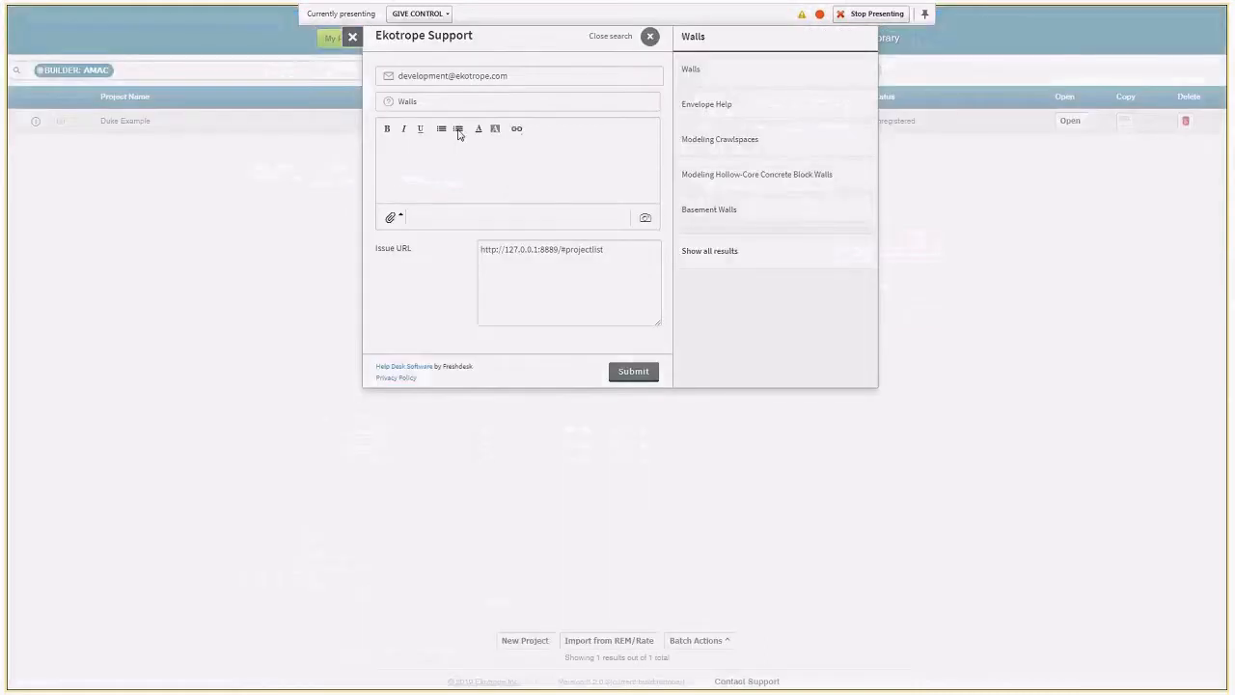
pyautogui.click(648, 42)
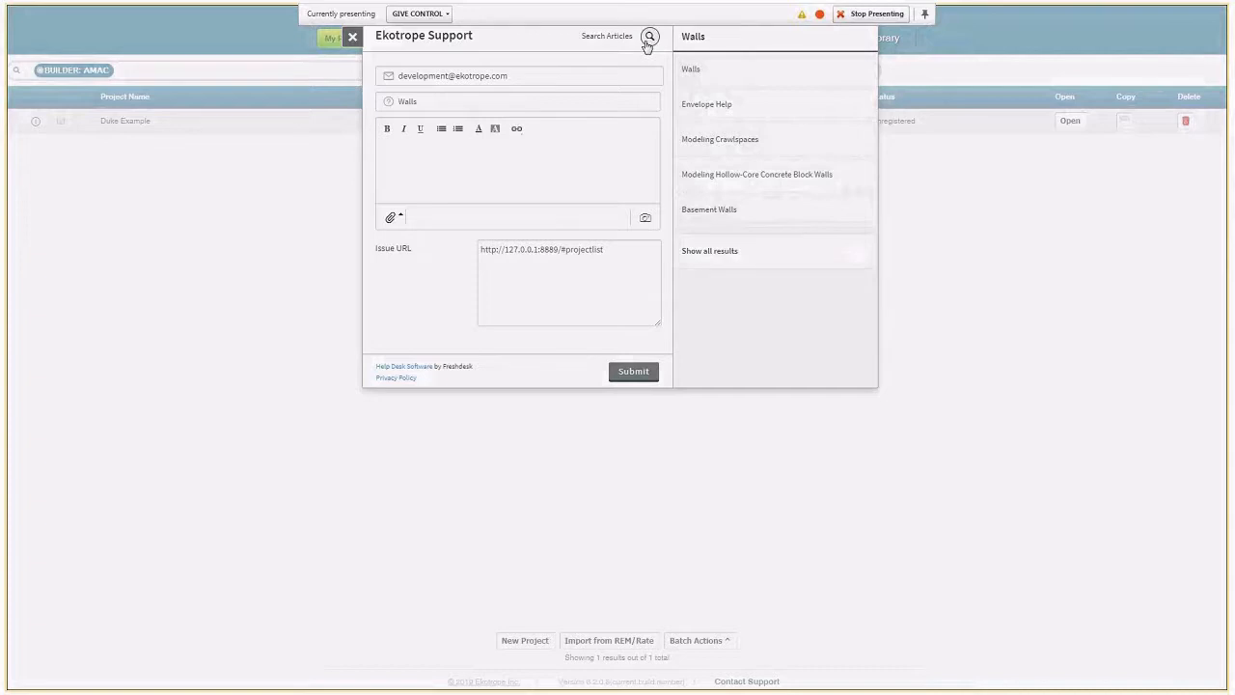
pyautogui.click(452, 38)
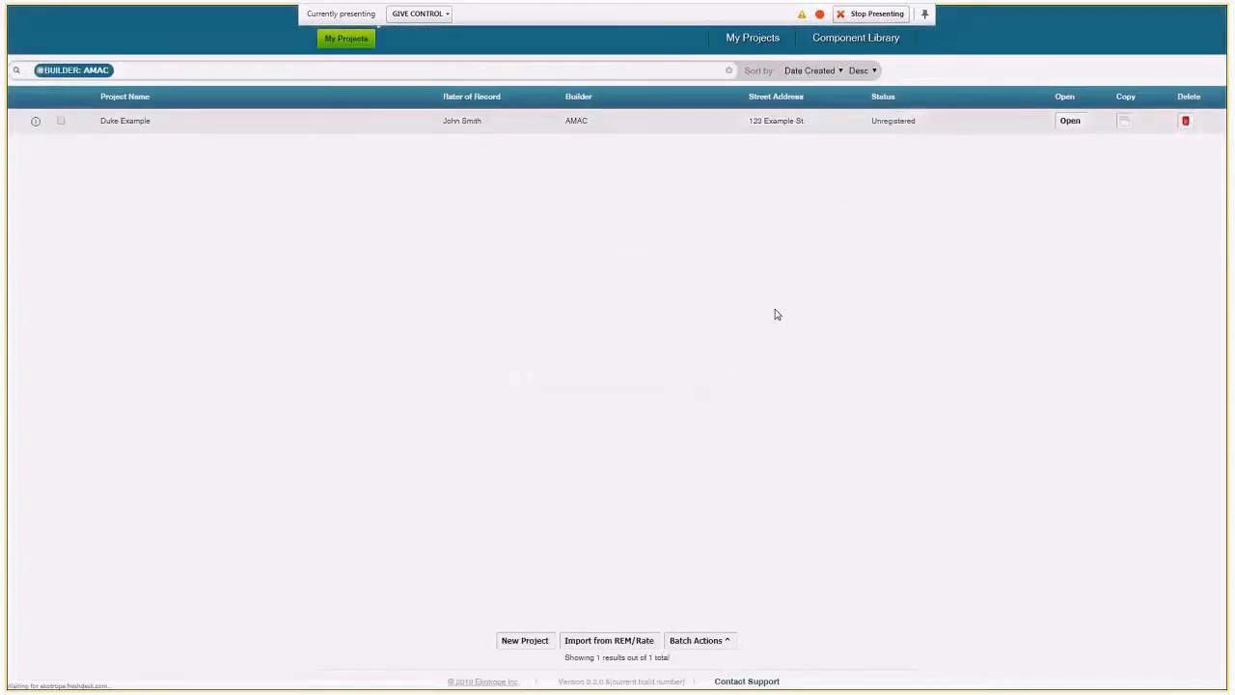
# Open the Projected building design of the Duke Example project and show its envelope components.
pyautogui.click(1069, 123)
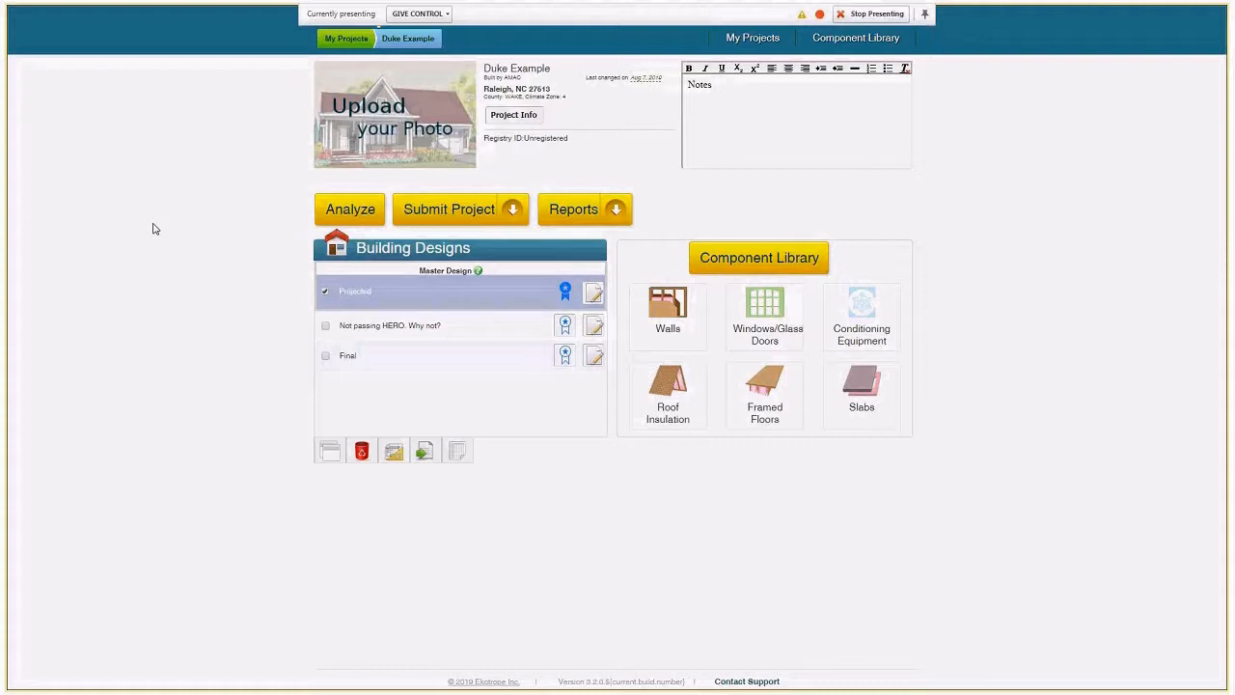
pyautogui.moveTo(349, 145)
pyautogui.click(595, 300)
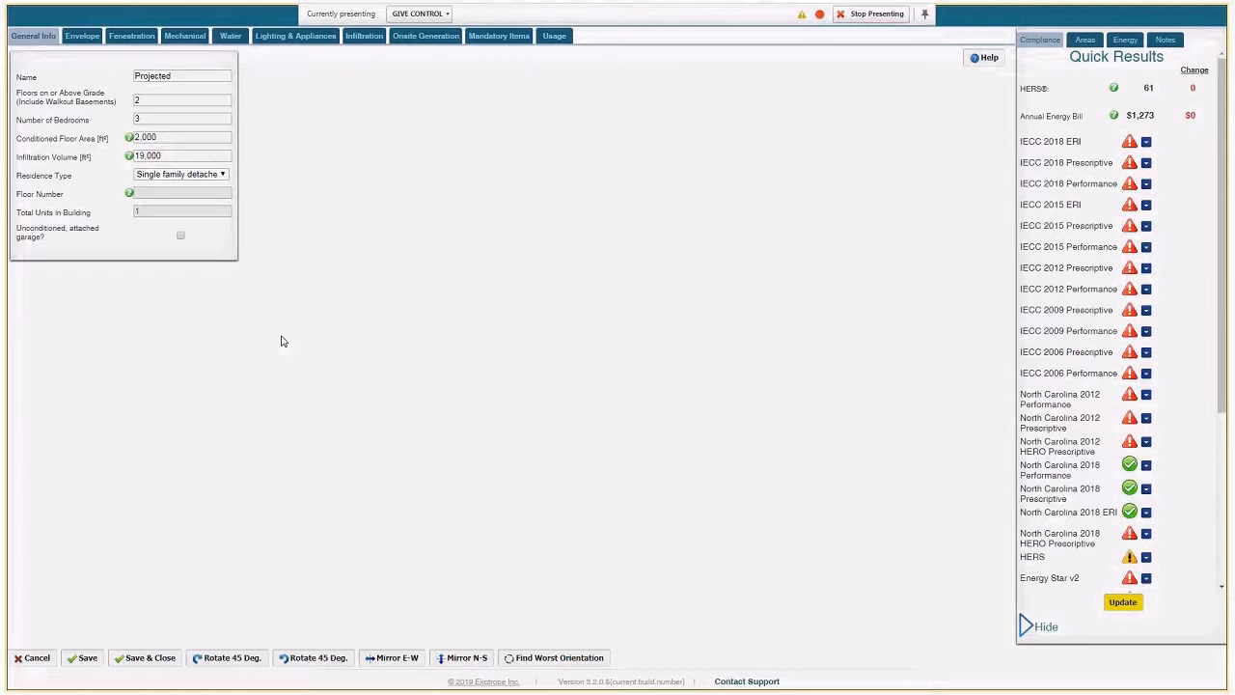
pyautogui.click(85, 36)
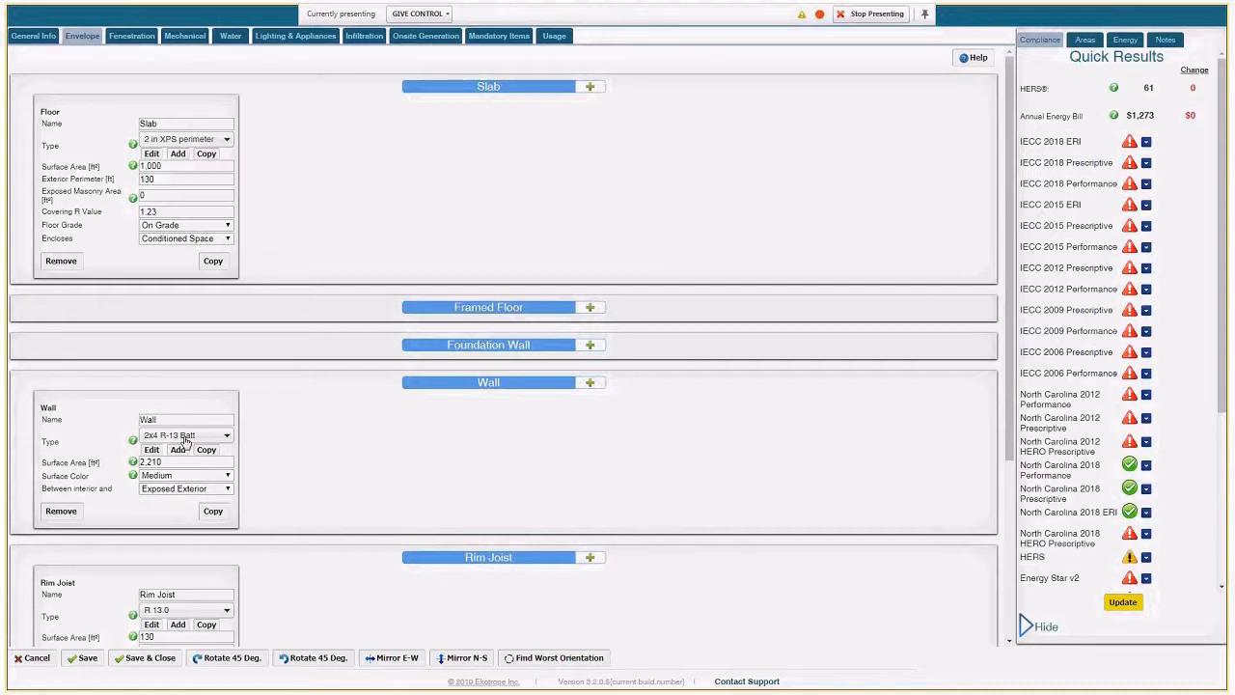
# Search the wall's type choices for "2x4", then clear the search and close the list without choosing another type.
pyautogui.click(185, 439)
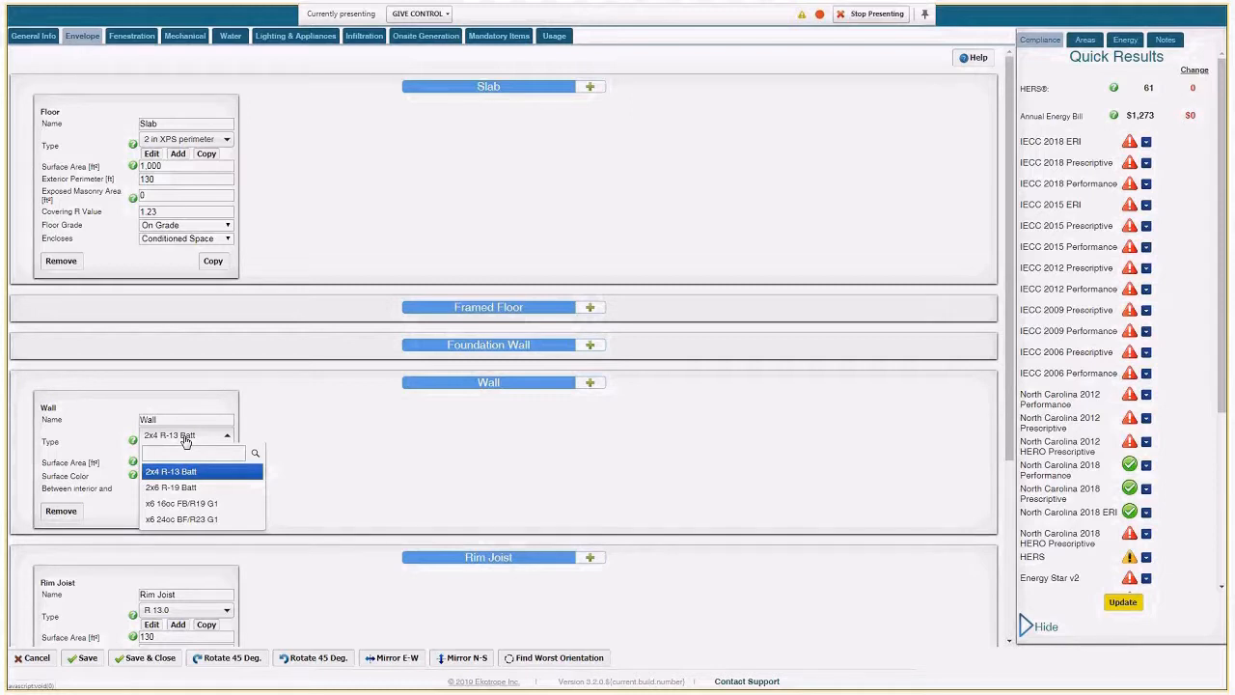
pyautogui.write('2x4')
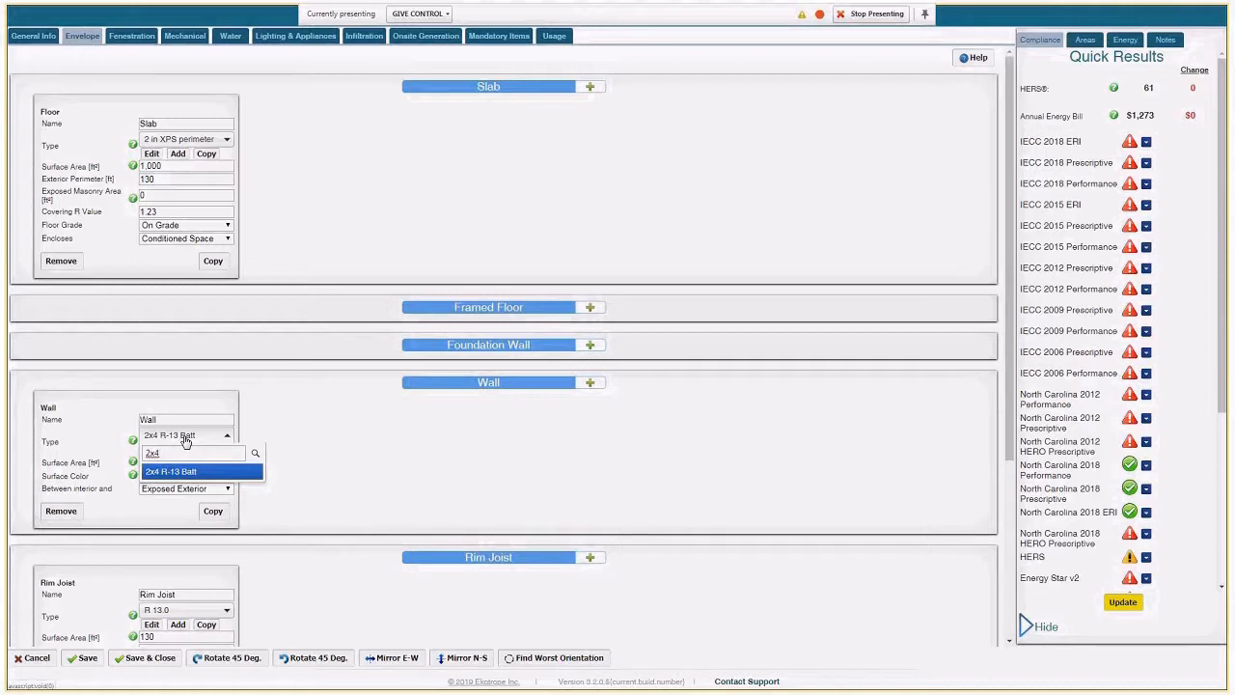
pyautogui.press('BackSpace')
pyautogui.press('BackSpace')
pyautogui.press('BackSpace')
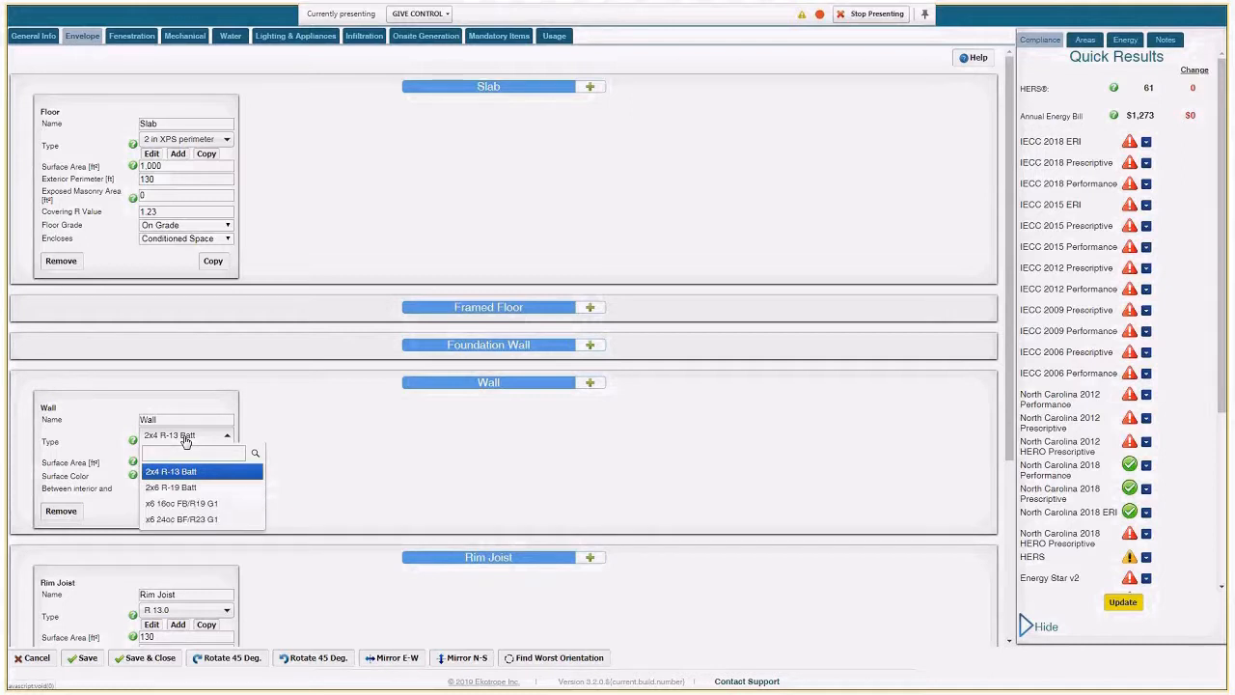
pyautogui.click(307, 433)
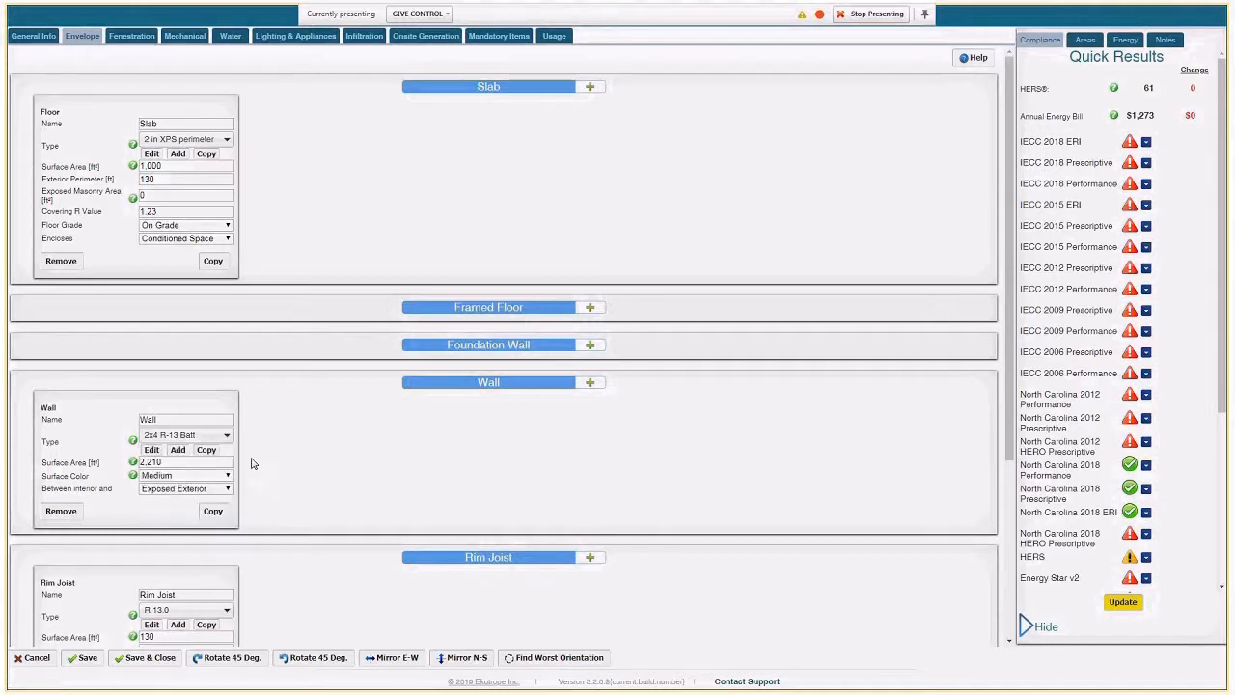
# Open the 2x4 R-13 Batt wall type for editing and inspect its R-value and stud/cavity layer properties.
pyautogui.click(151, 450)
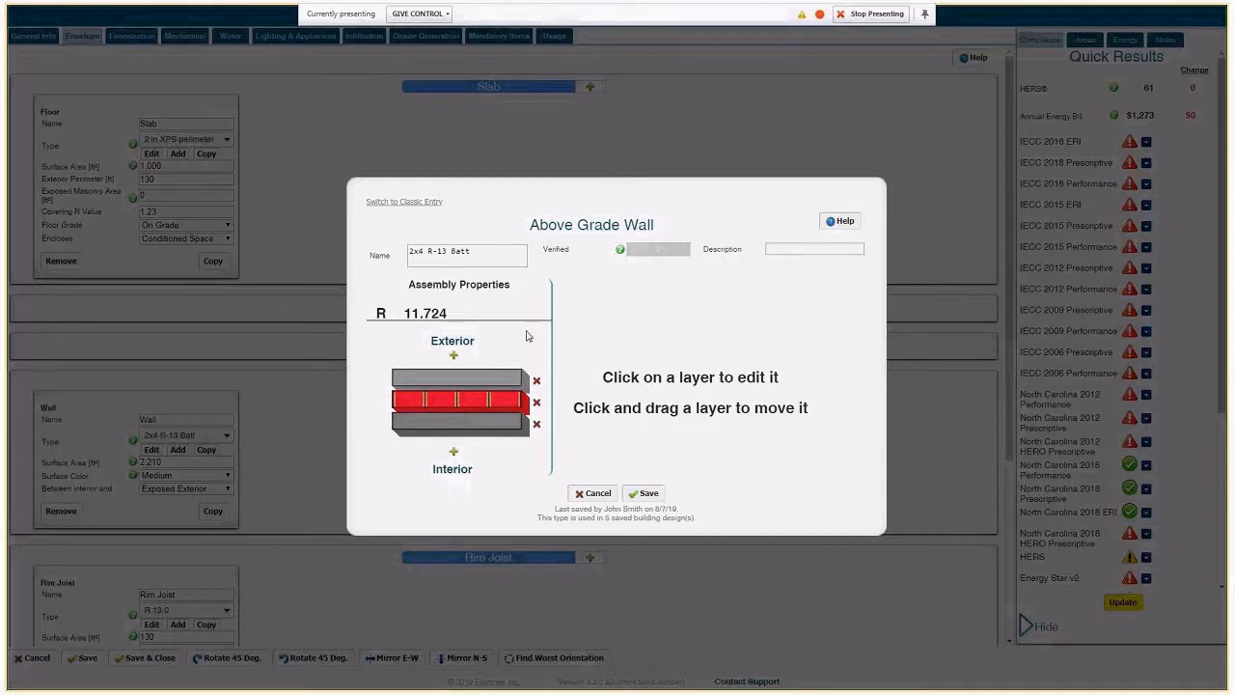
pyautogui.moveTo(406, 312); pyautogui.dragTo(462, 319)
pyautogui.click(460, 320)
pyautogui.click(480, 404)
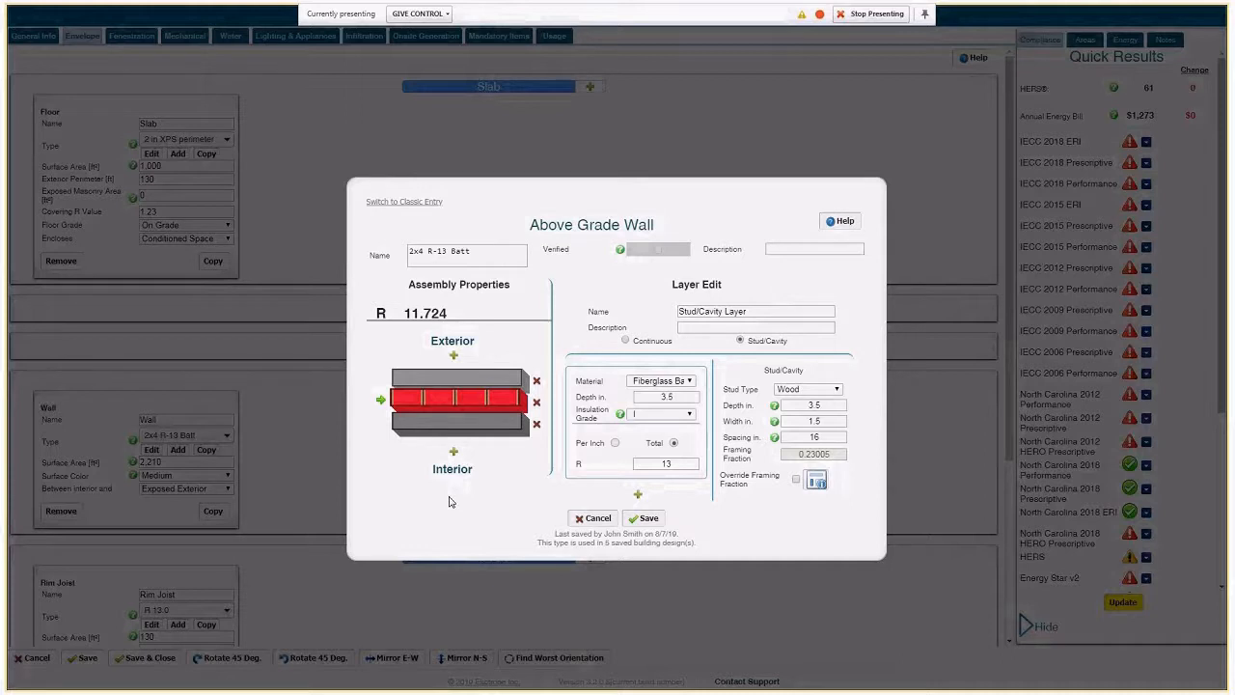
# Try adding a layer on the wall assembly's interior side, remove it and cancel the wall type edit.
pyautogui.click(453, 453)
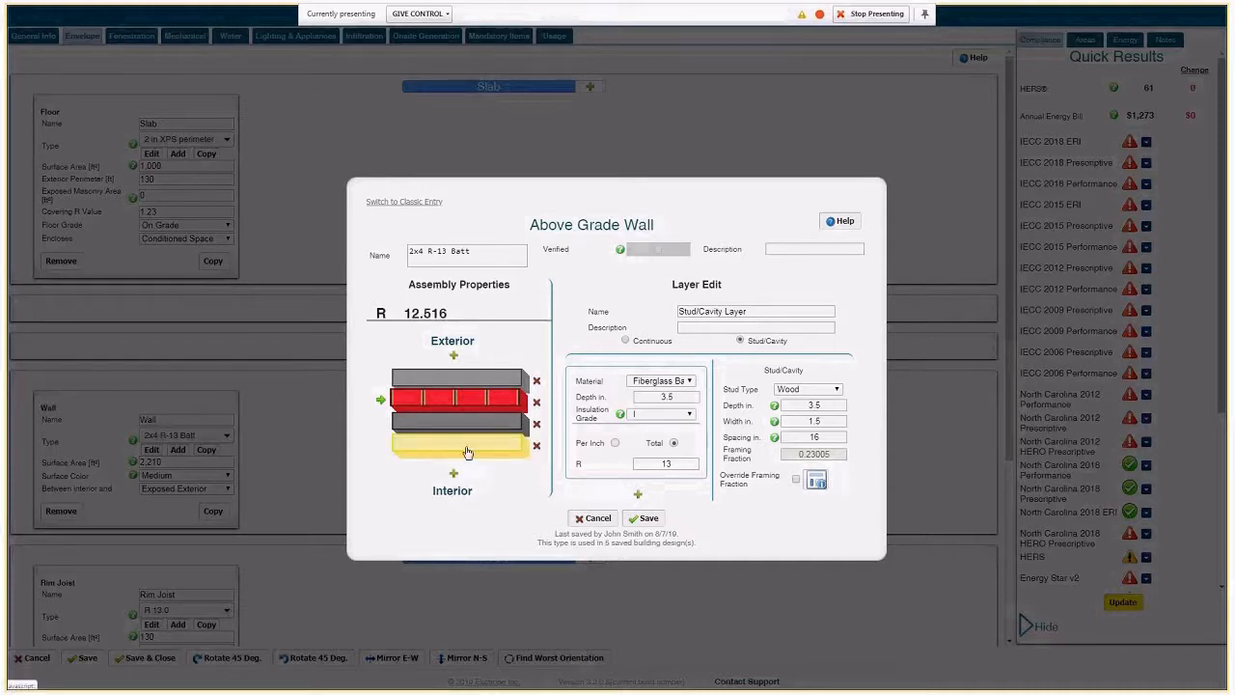
pyautogui.moveTo(473, 428); pyautogui.dragTo(475, 436)
pyautogui.click(536, 445)
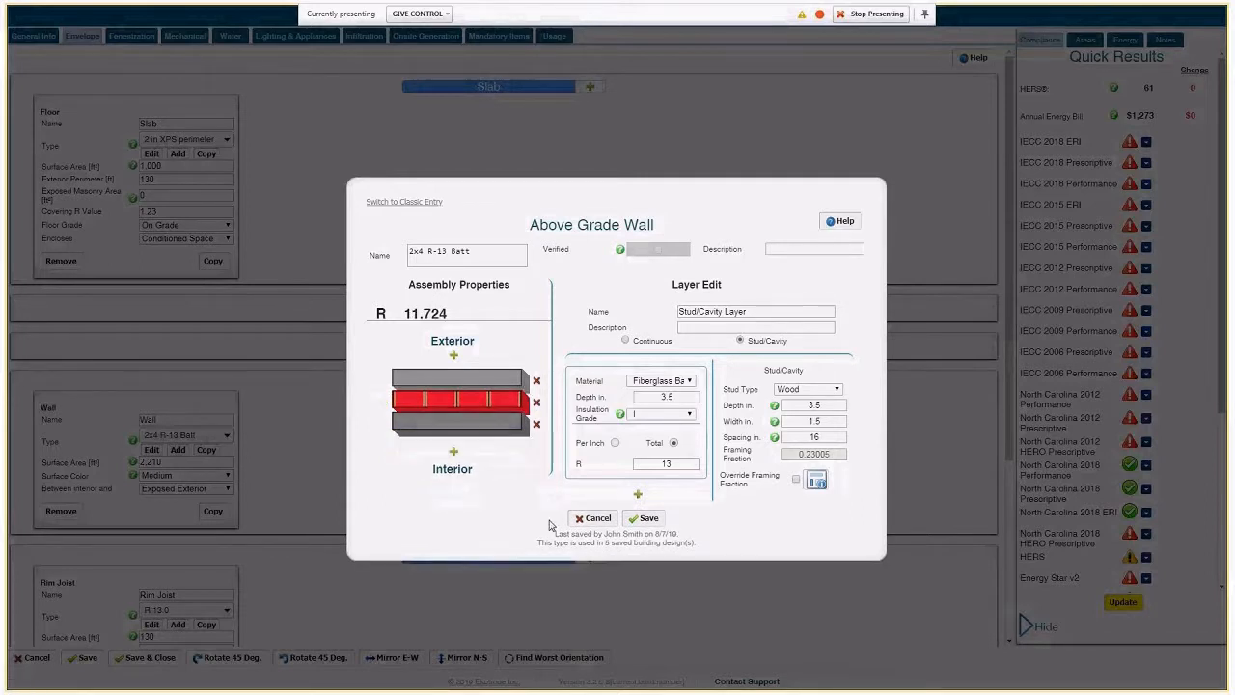
pyautogui.click(598, 526)
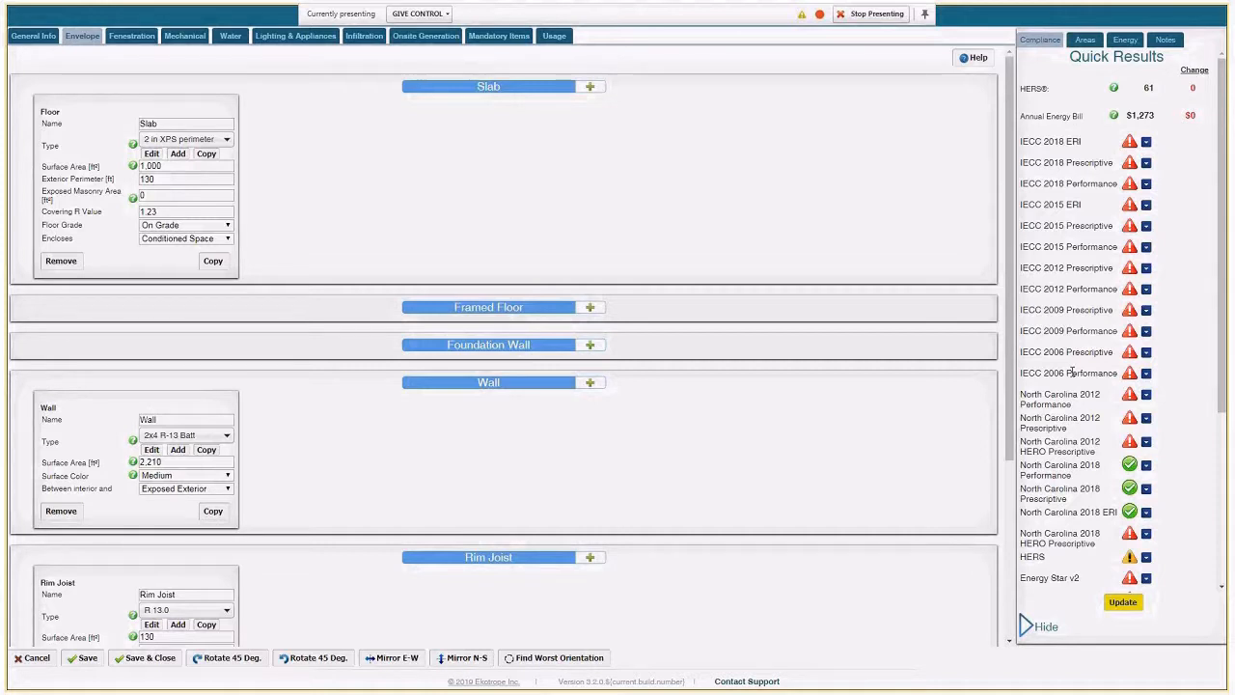
# Find Duke (permitted after 1/1/2019) in the compliance results and expand its details.
pyautogui.scroll(-3, 1072, 371)
pyautogui.scroll(-2, 1072, 371)
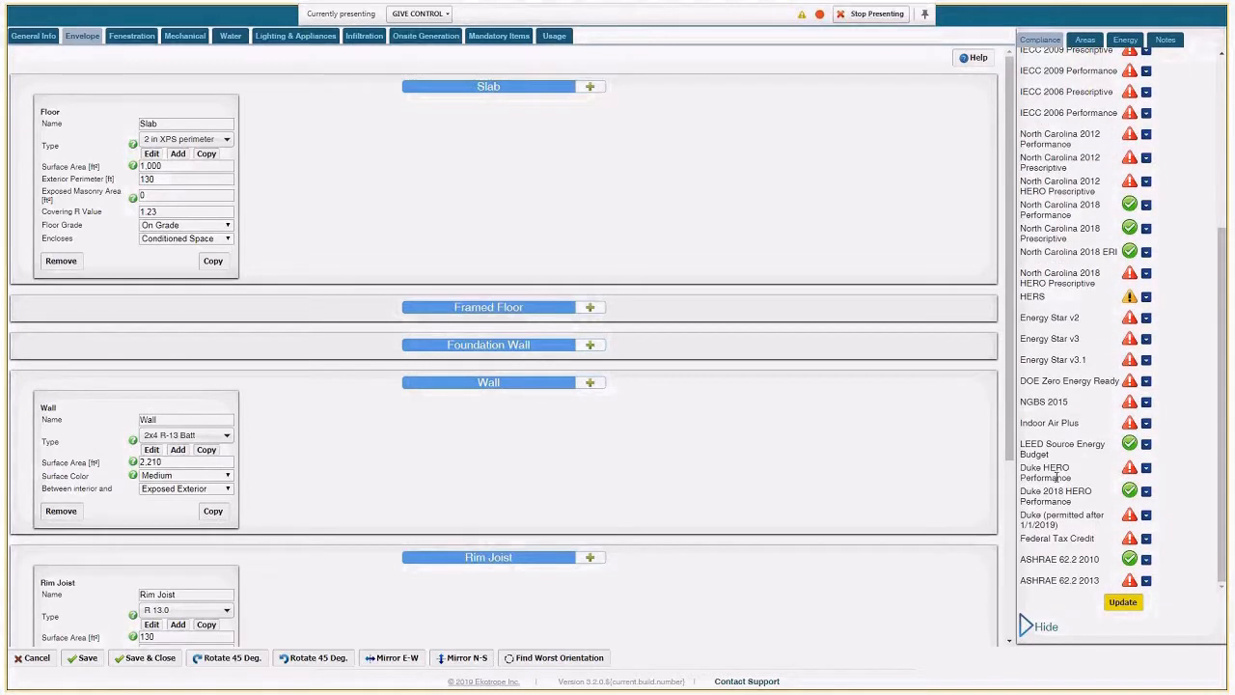
pyautogui.moveTo(1022, 494)
pyautogui.mouseDown()
pyautogui.moveTo(1073, 503)
pyautogui.moveTo(1023, 514)
pyautogui.mouseUp()
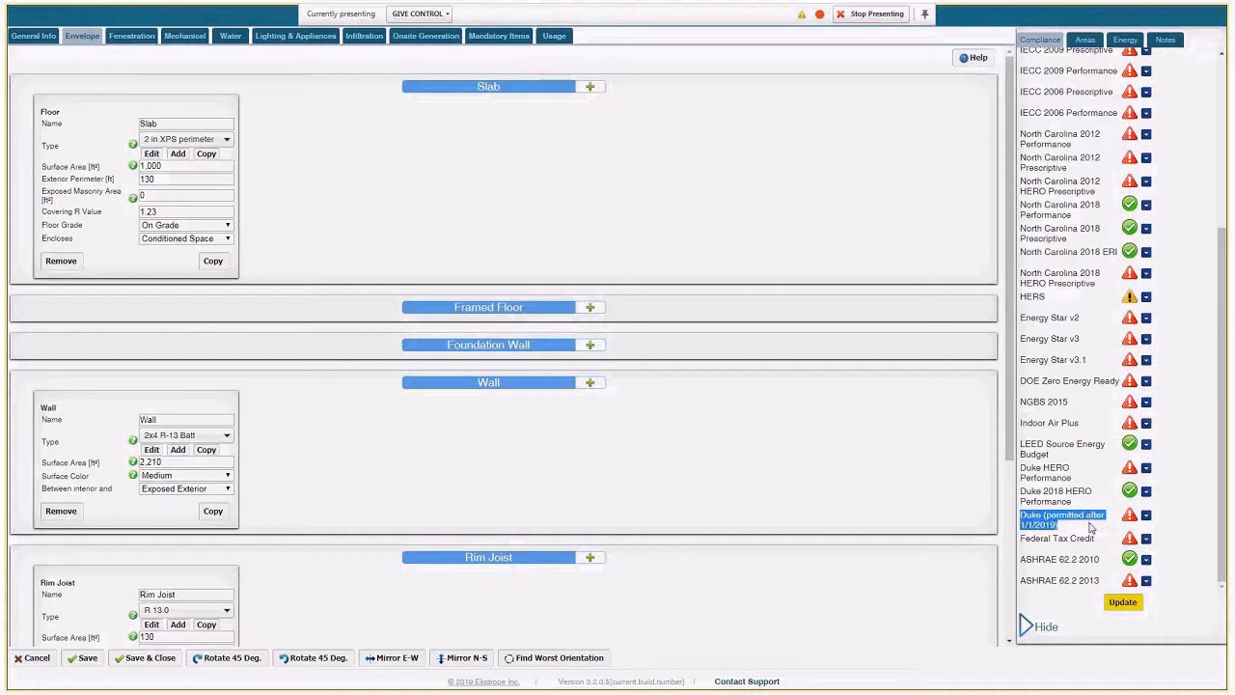
pyautogui.click(1146, 521)
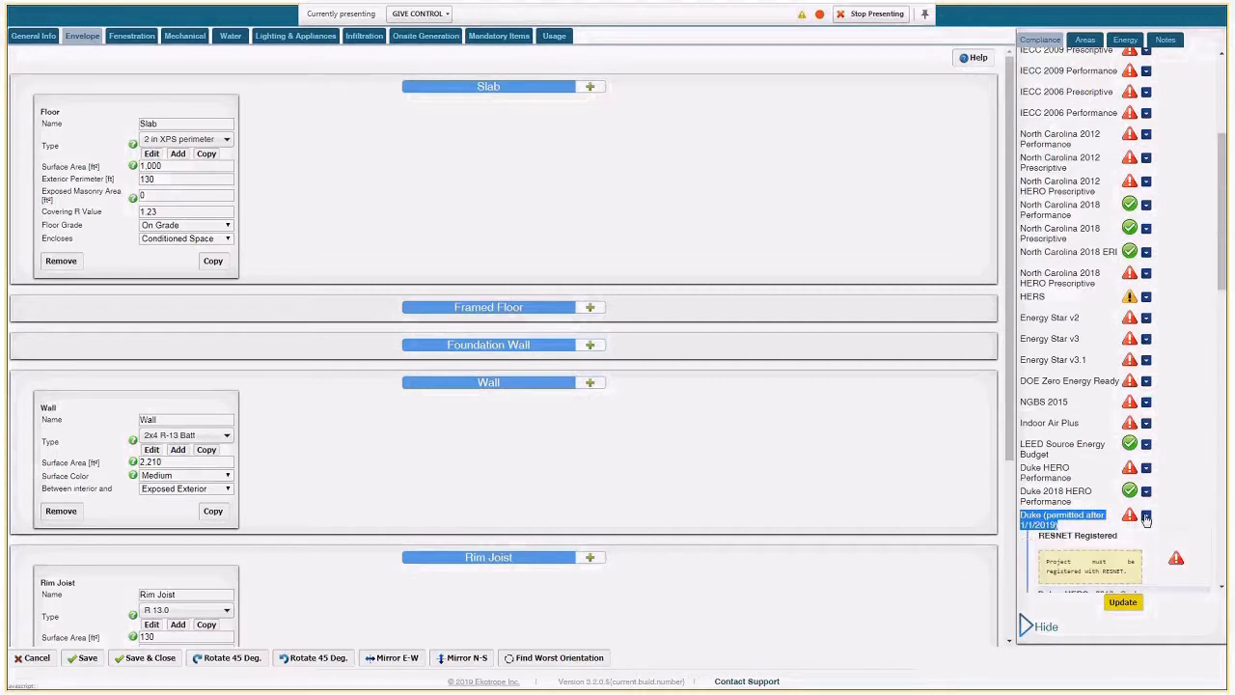
# Examine the expanded Duke program checks, including RESNET registration, submission status and calculated electric savings.
pyautogui.scroll(-1, 1145, 511)
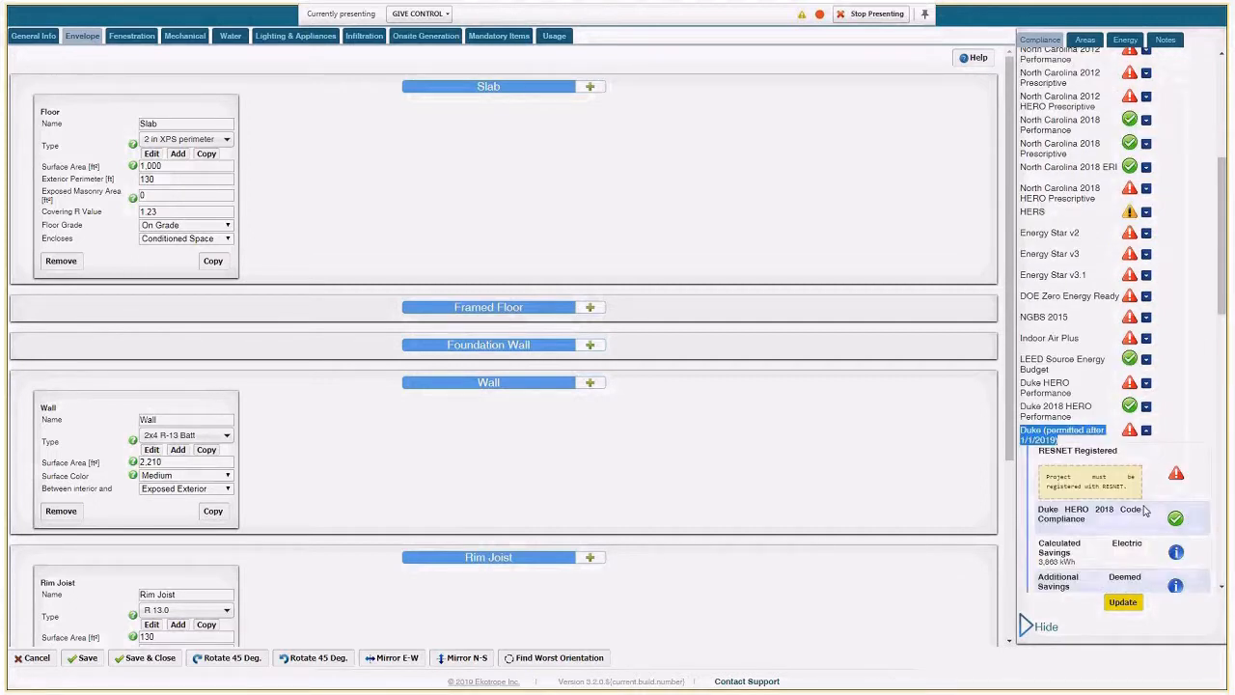
pyautogui.scroll(-4, 1145, 511)
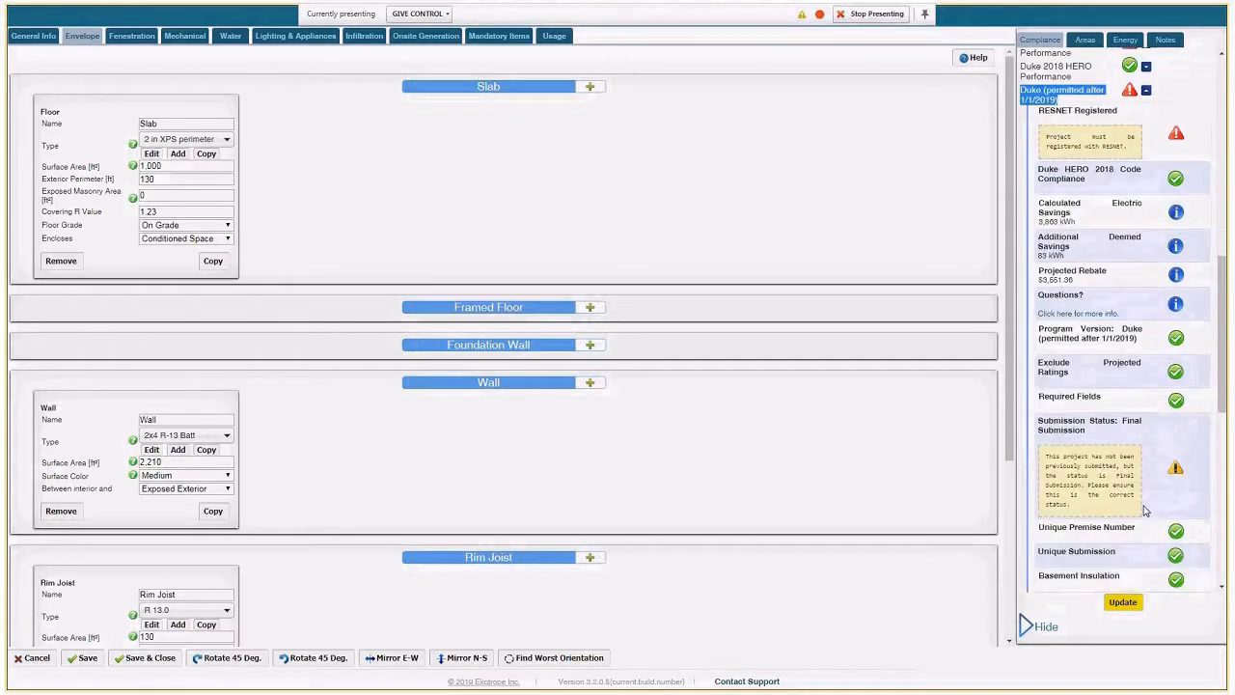
pyautogui.scroll(-1, 1145, 510)
pyautogui.scroll(2, 1139, 504)
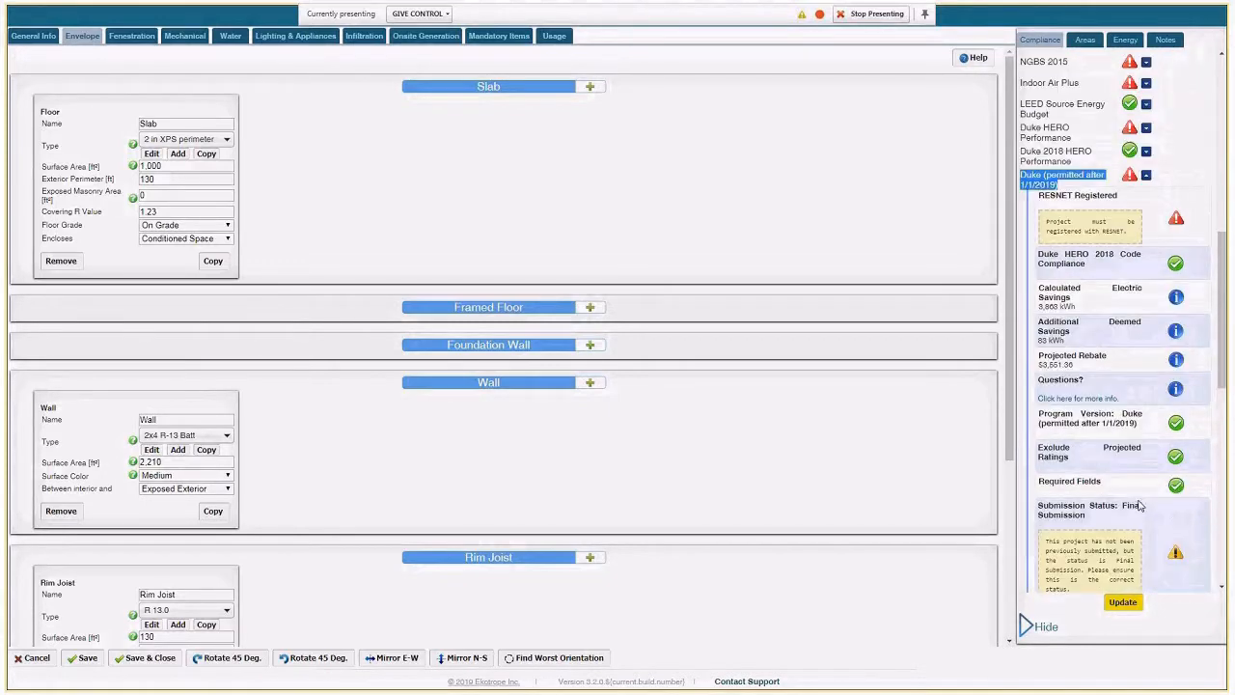
pyautogui.moveTo(1129, 232); pyautogui.dragTo(1050, 233)
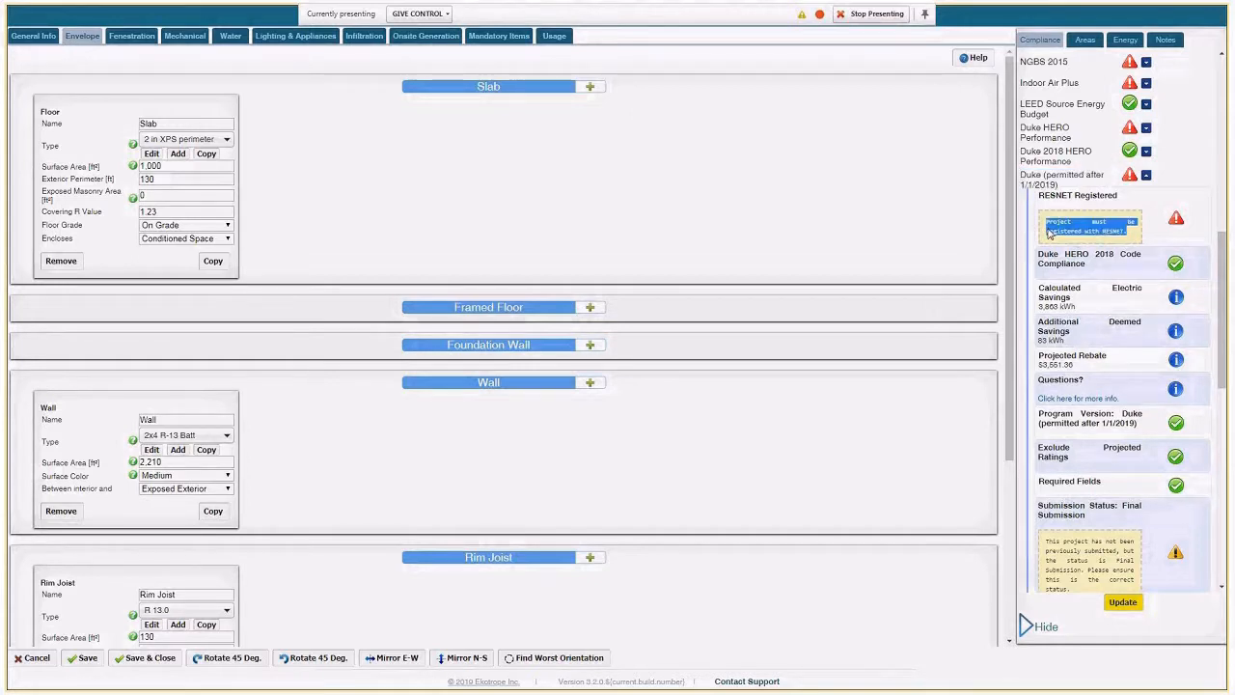
pyautogui.scroll(-3, 1107, 417)
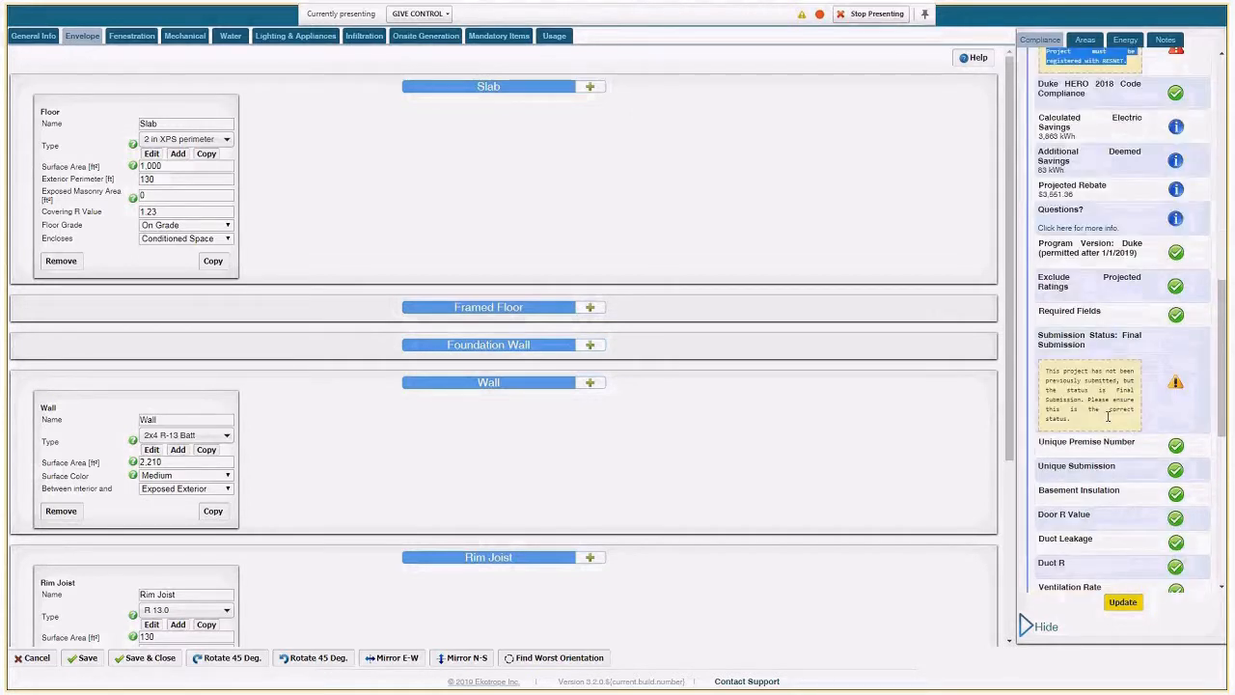
pyautogui.scroll(-9, 1107, 416)
pyautogui.scroll(9, 1118, 453)
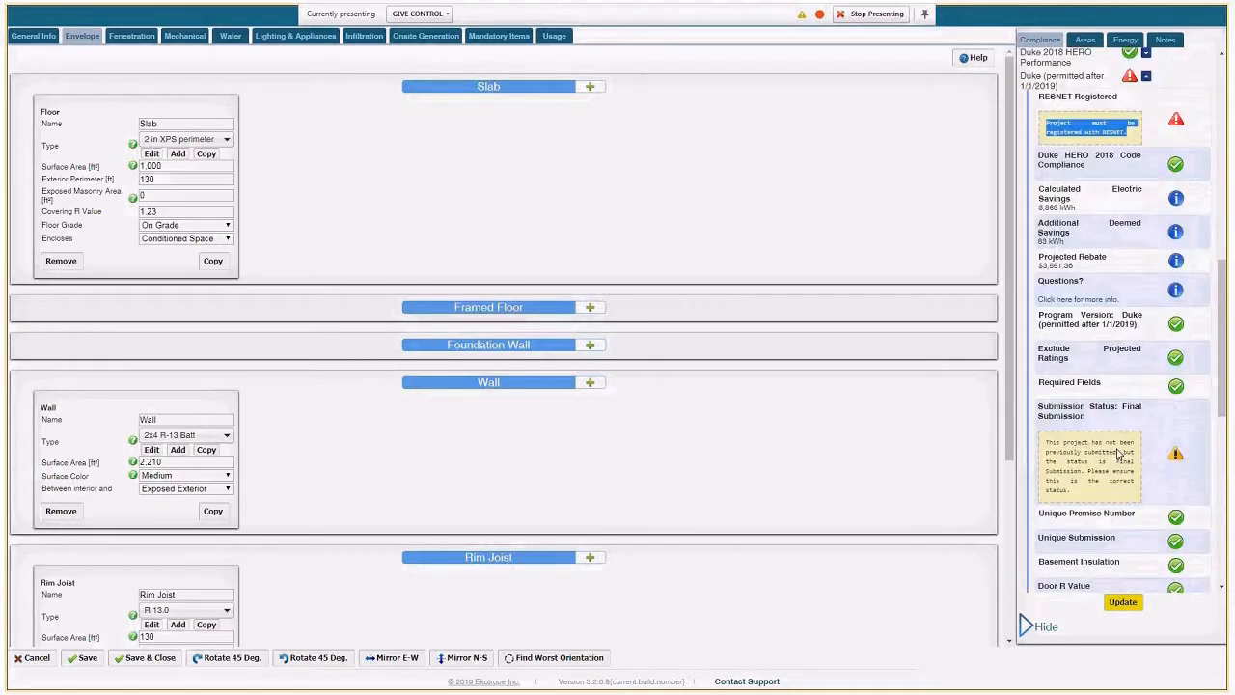
pyautogui.scroll(2, 1120, 454)
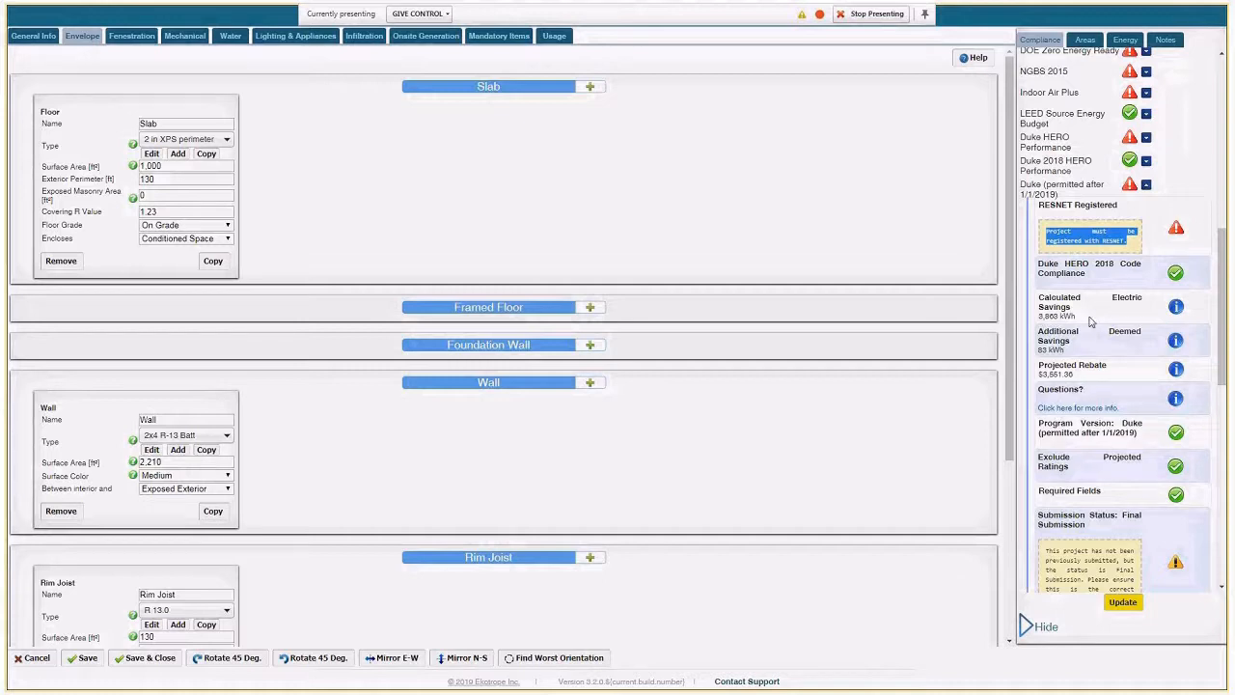
pyautogui.moveTo(1076, 318); pyautogui.dragTo(1041, 326)
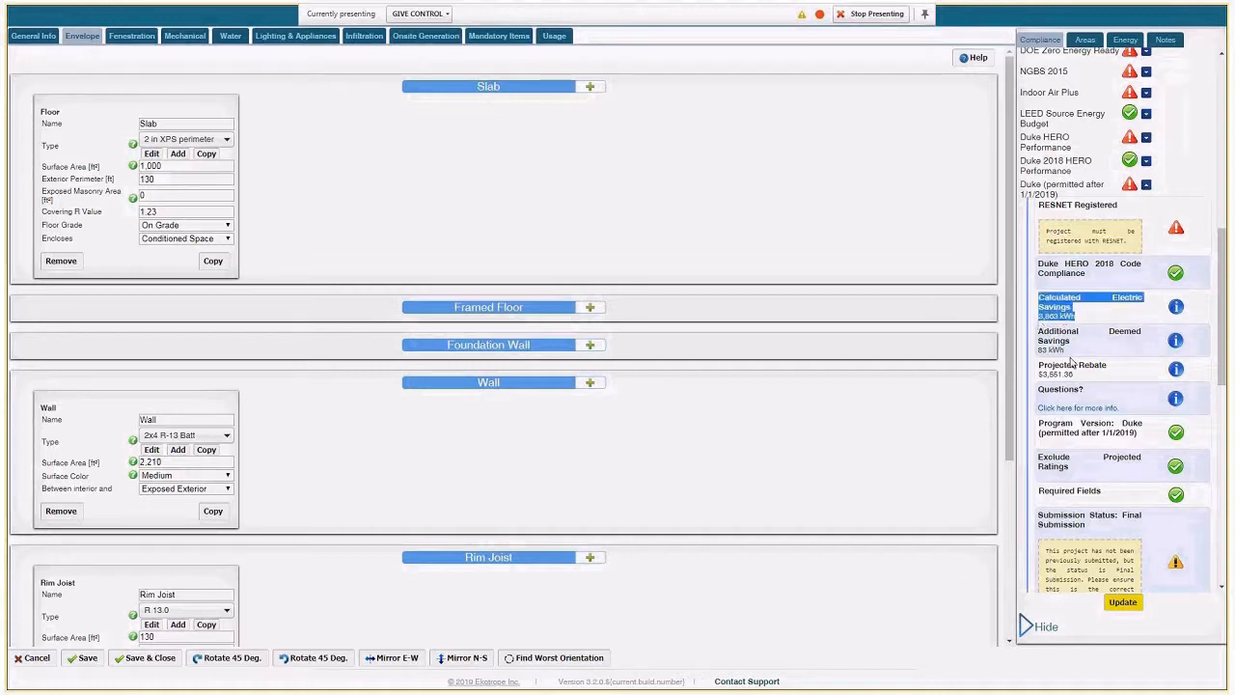
# Review the projected rebate in the Duke compliance results and close the building design without saving.
pyautogui.moveTo(1086, 374); pyautogui.dragTo(1034, 367)
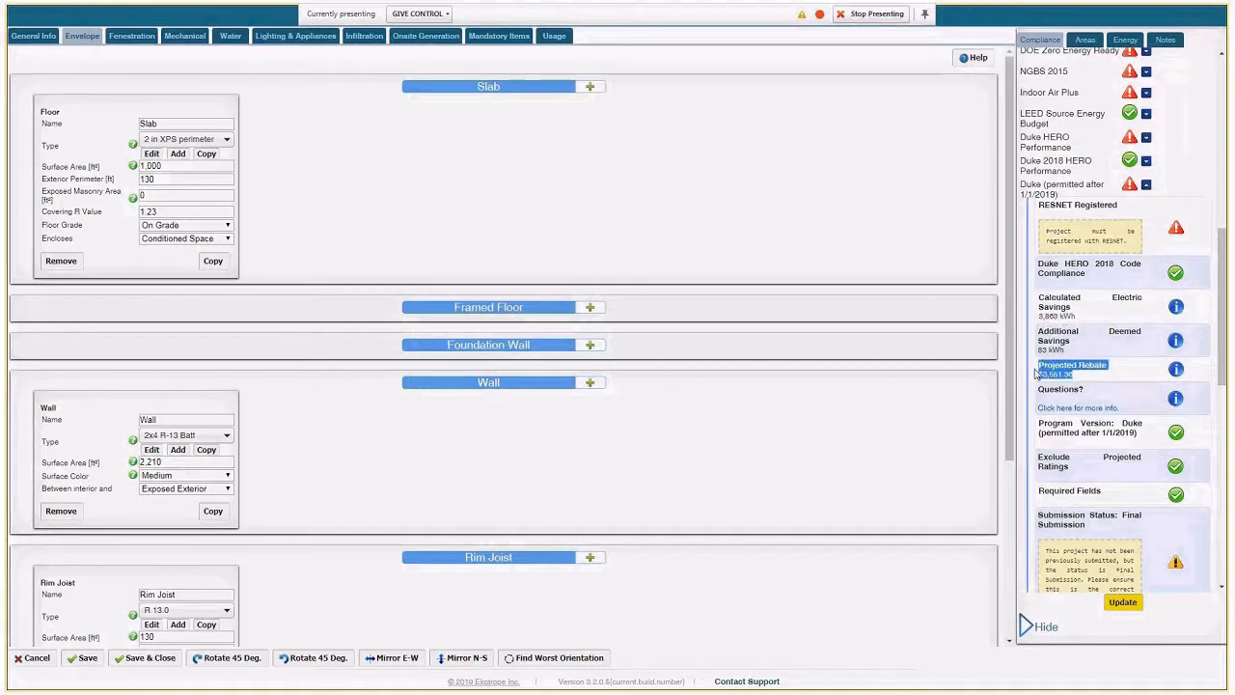
pyautogui.click(1088, 384)
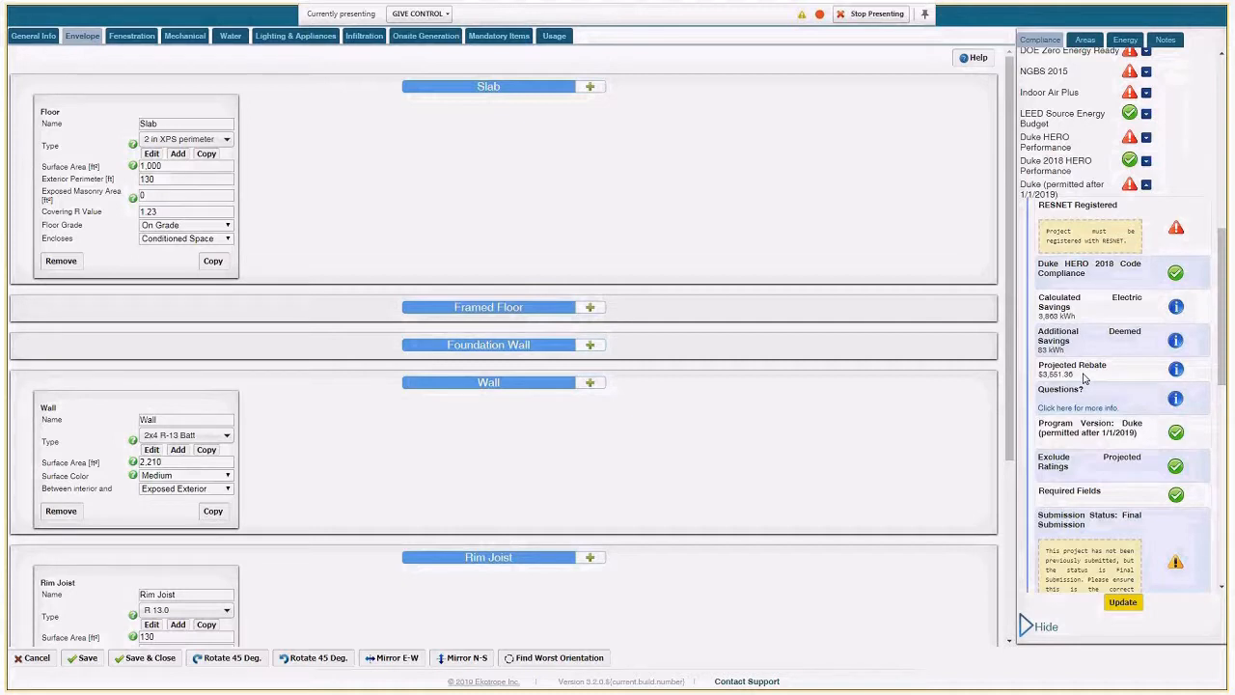
pyautogui.click(30, 661)
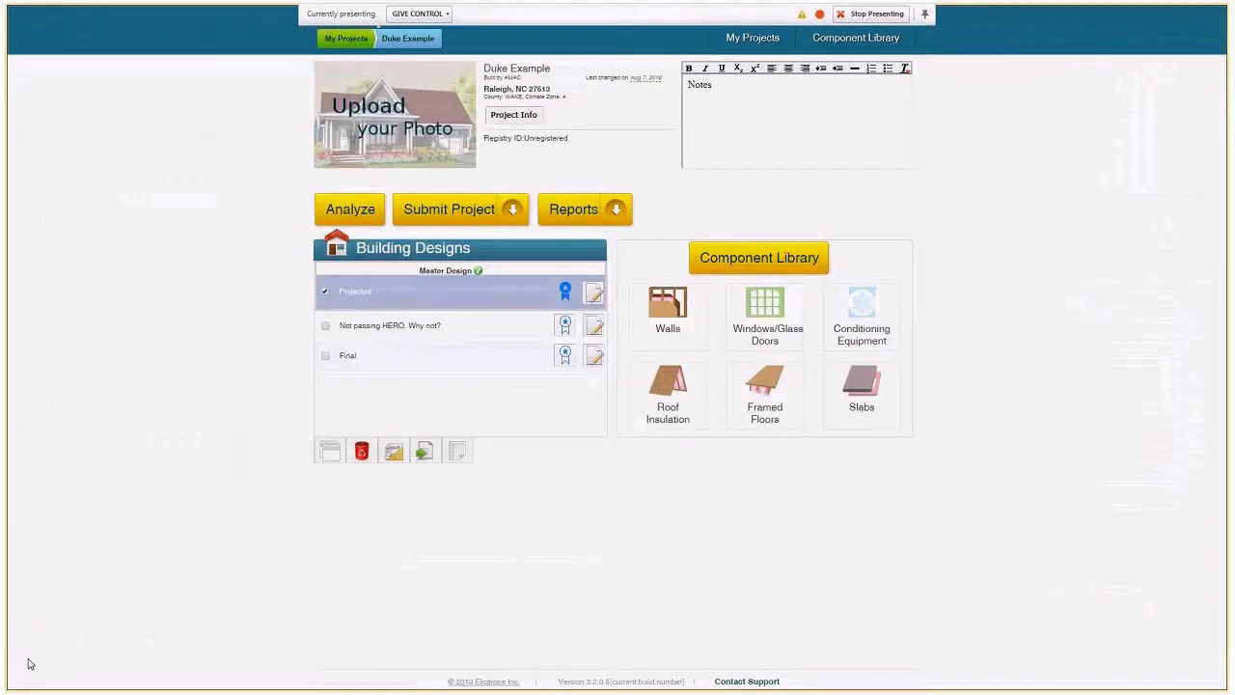
# Open the Duke Example project info and review its site details, rating info, available versions and utility rates.
pyautogui.click(527, 119)
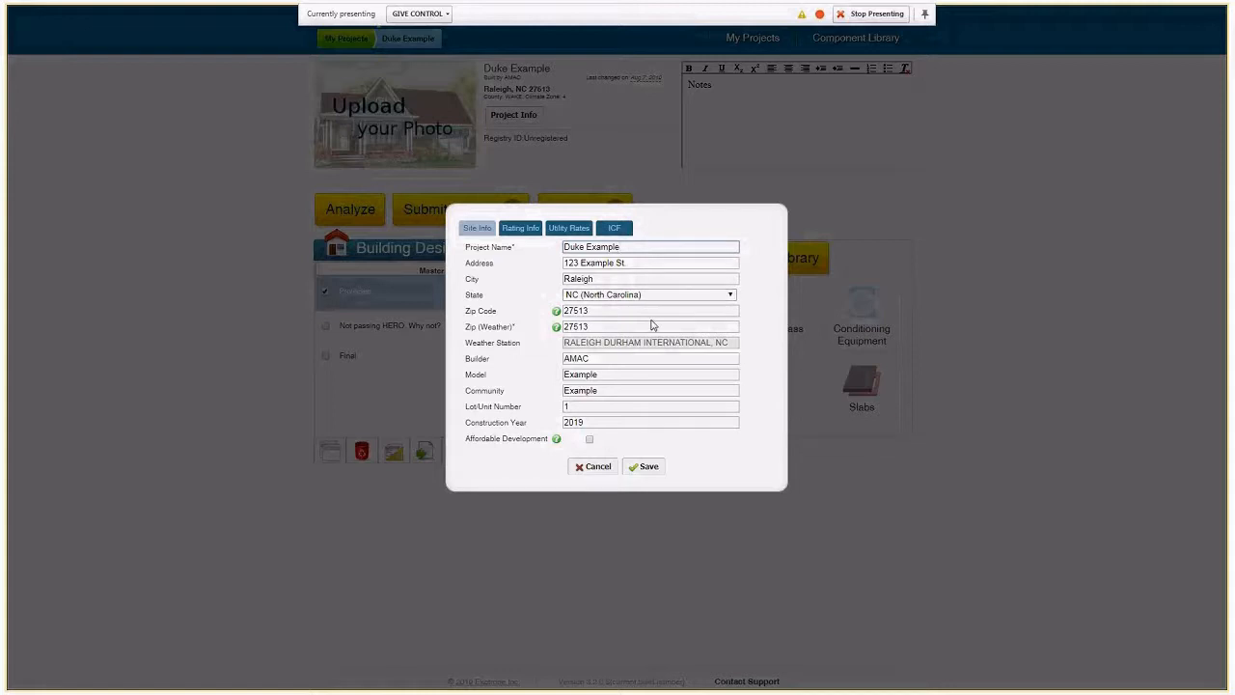
pyautogui.click(520, 232)
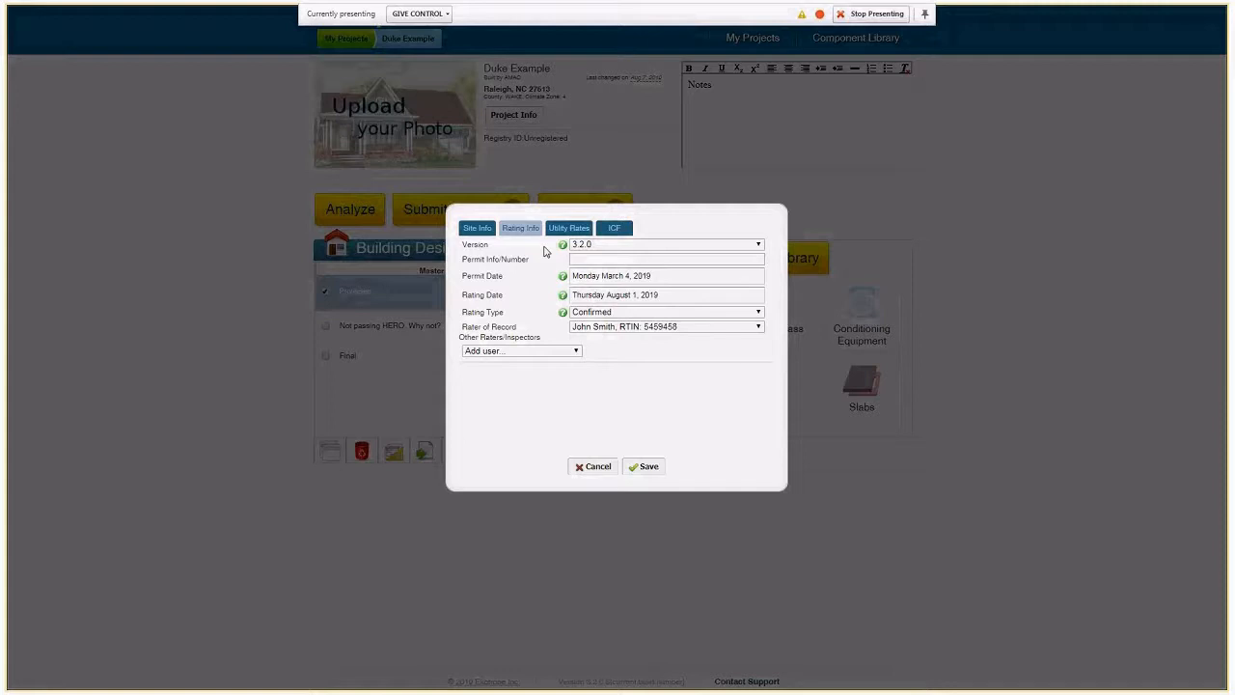
pyautogui.click(598, 247)
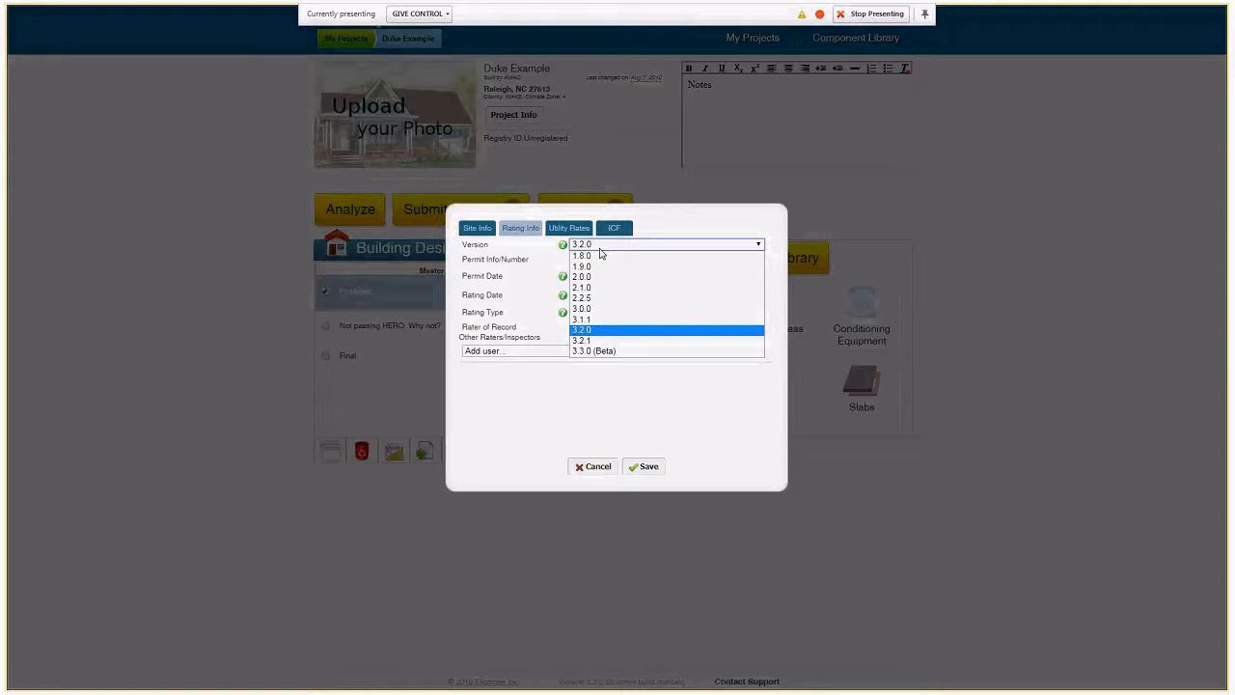
pyautogui.click(573, 386)
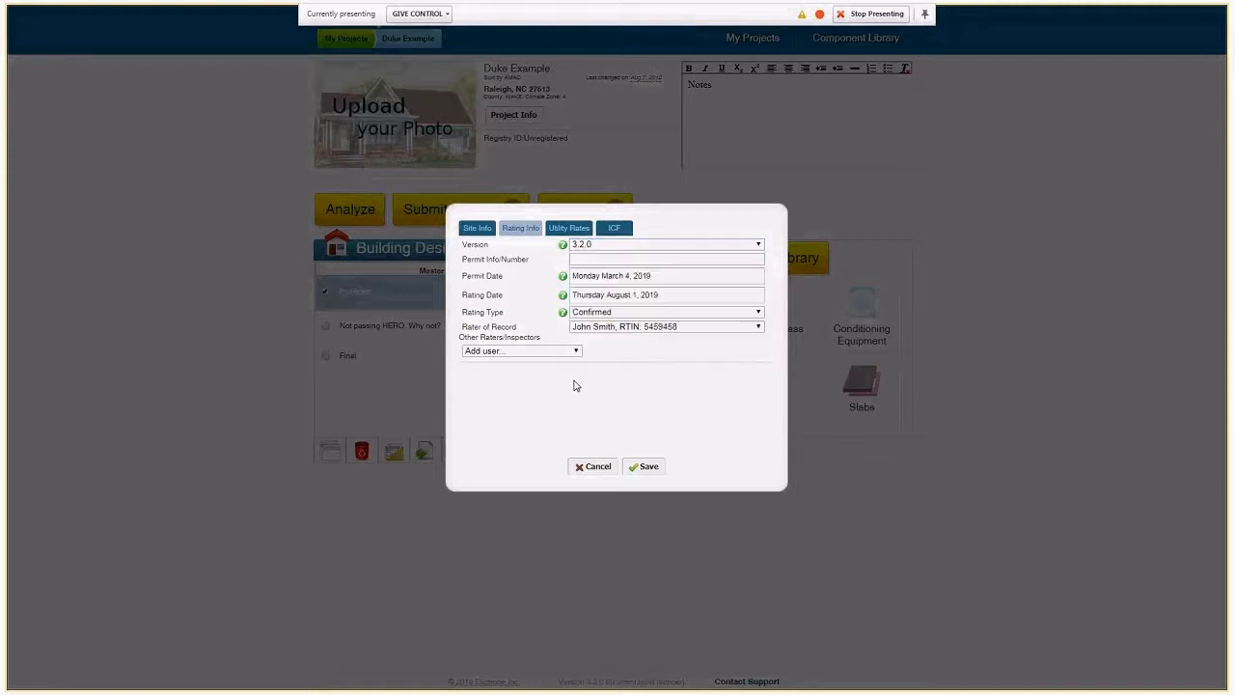
pyautogui.click(569, 230)
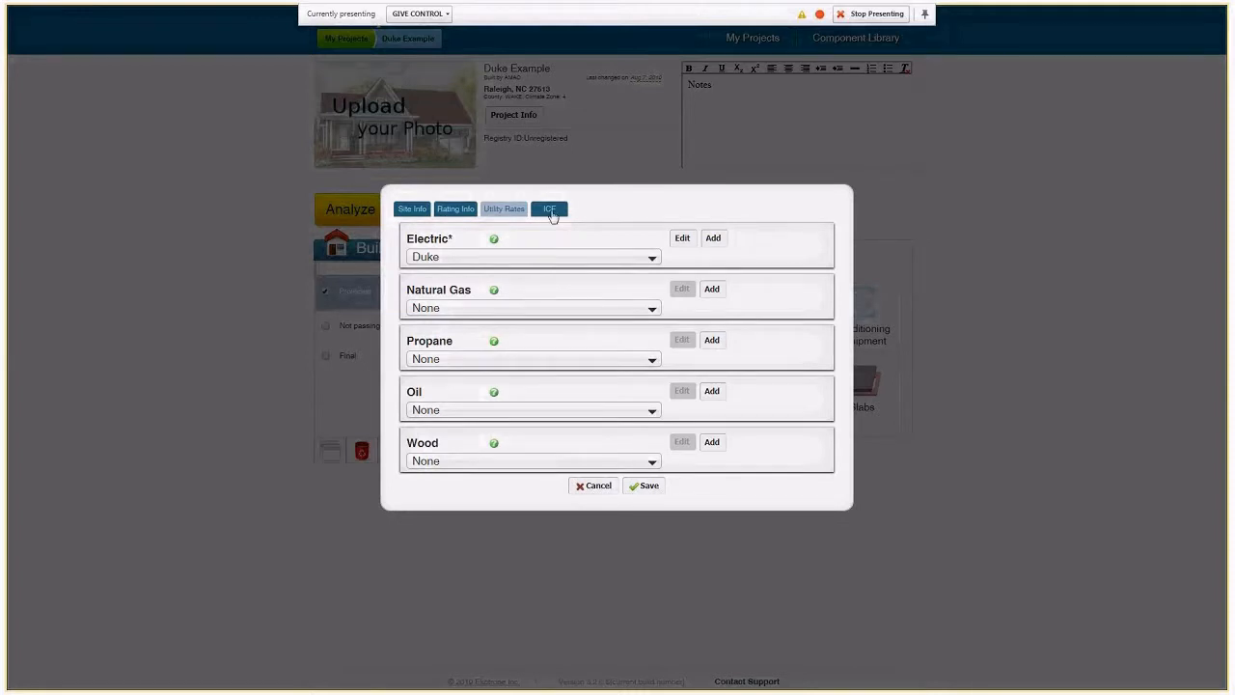
# Set the submission status in the project's ICF info to Under Construction.
pyautogui.click(552, 213)
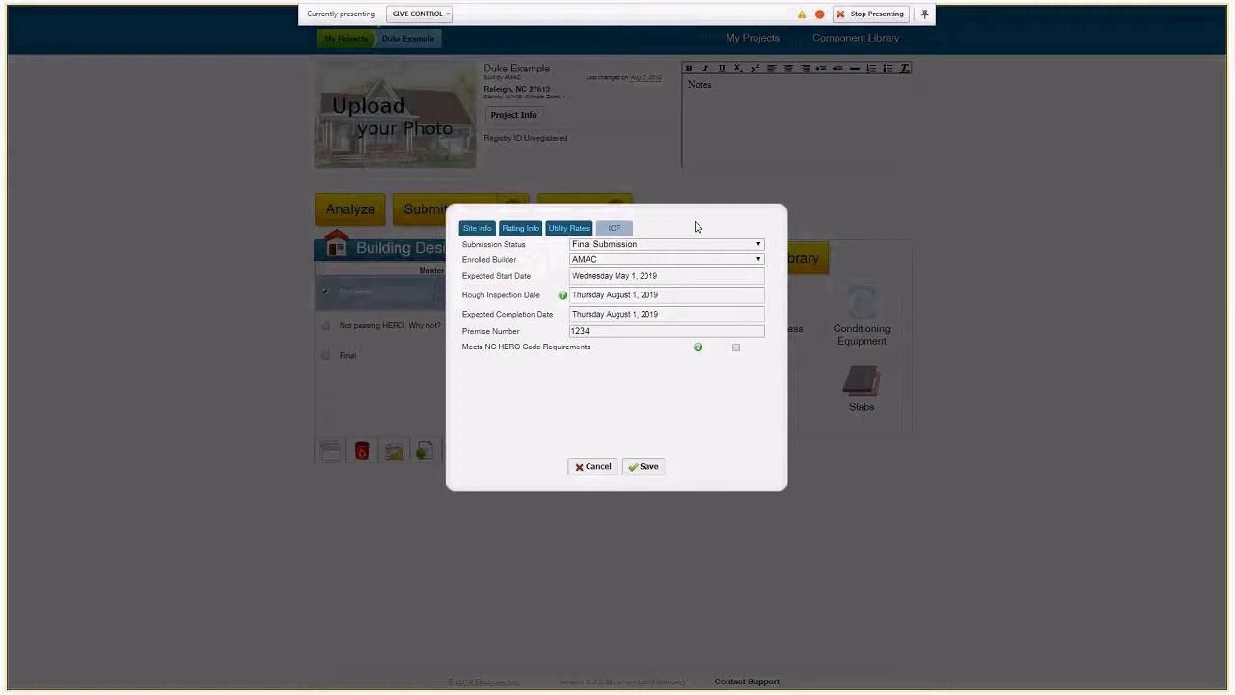
pyautogui.click(667, 244)
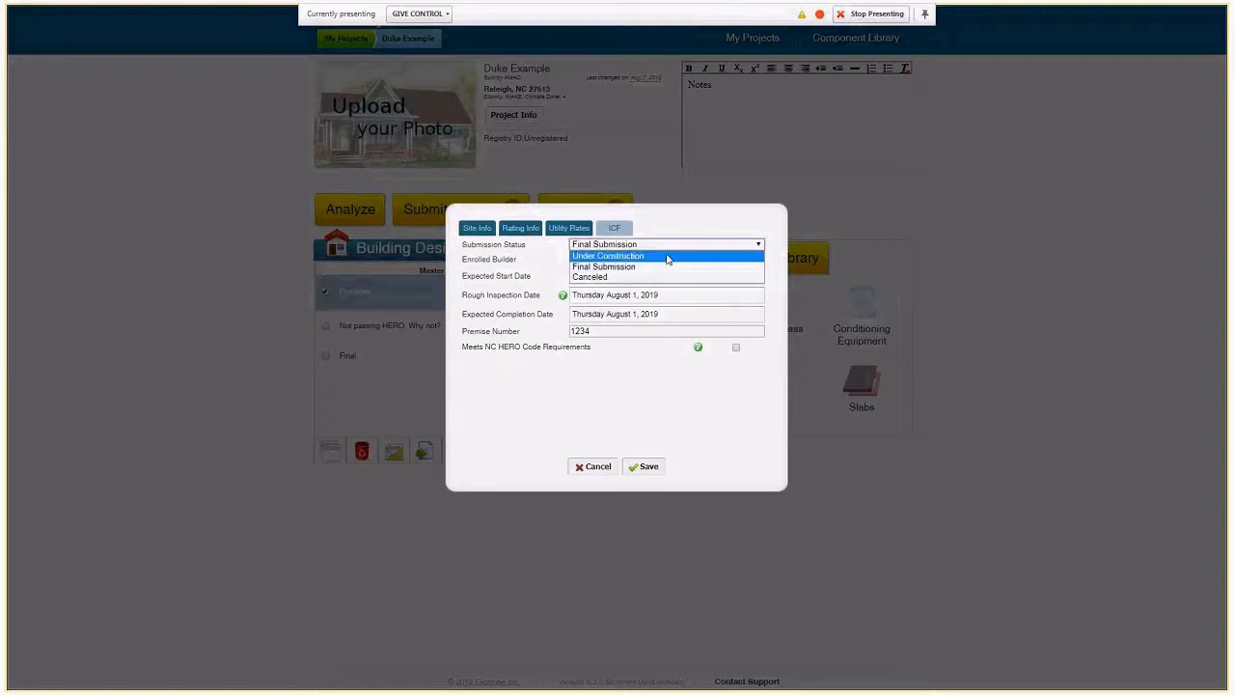
pyautogui.click(667, 255)
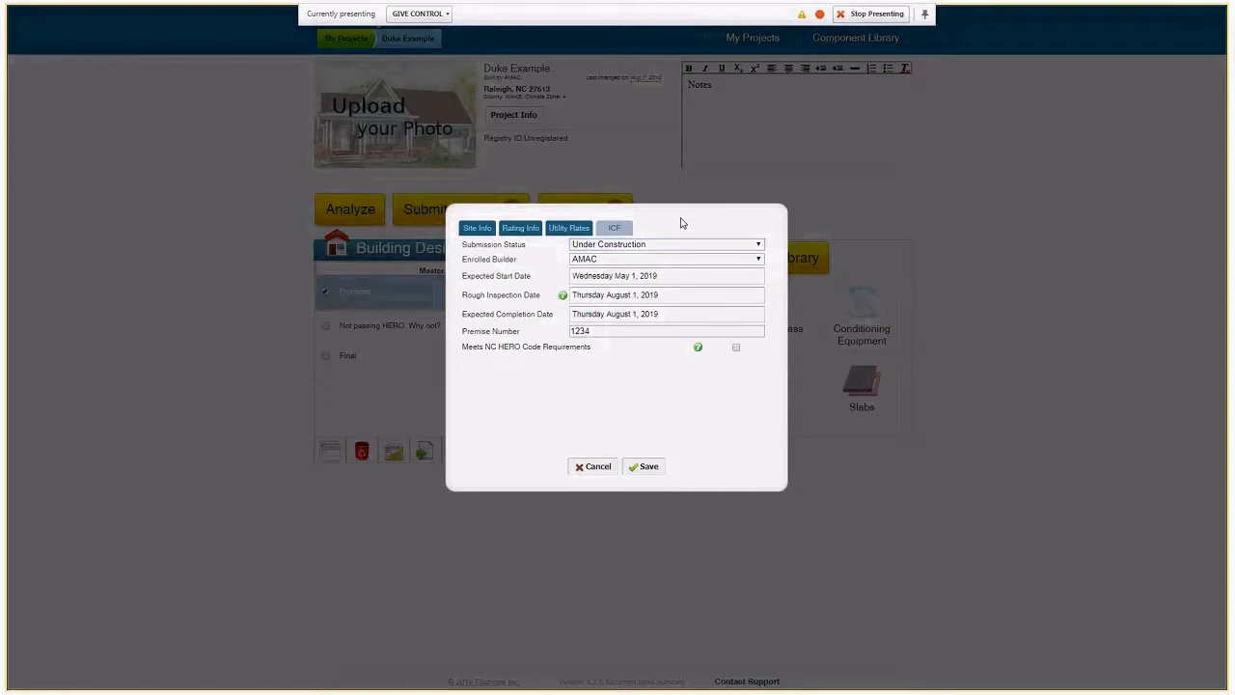
pyautogui.click(616, 247)
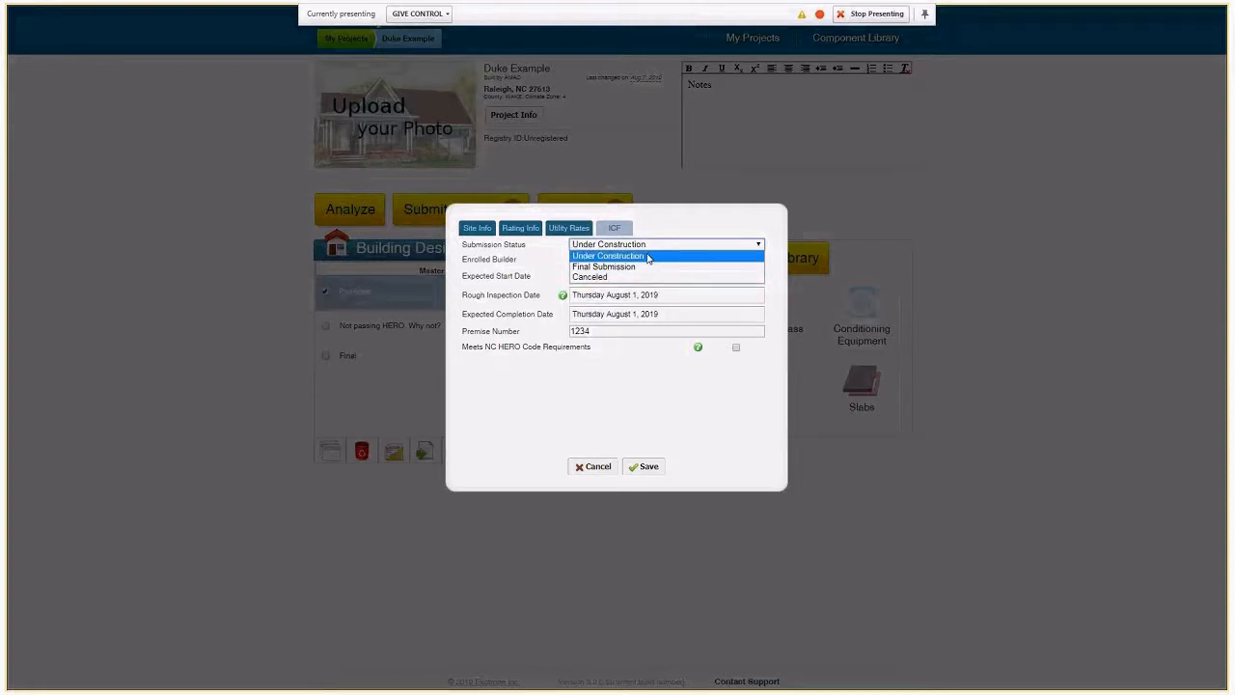
pyautogui.click(648, 258)
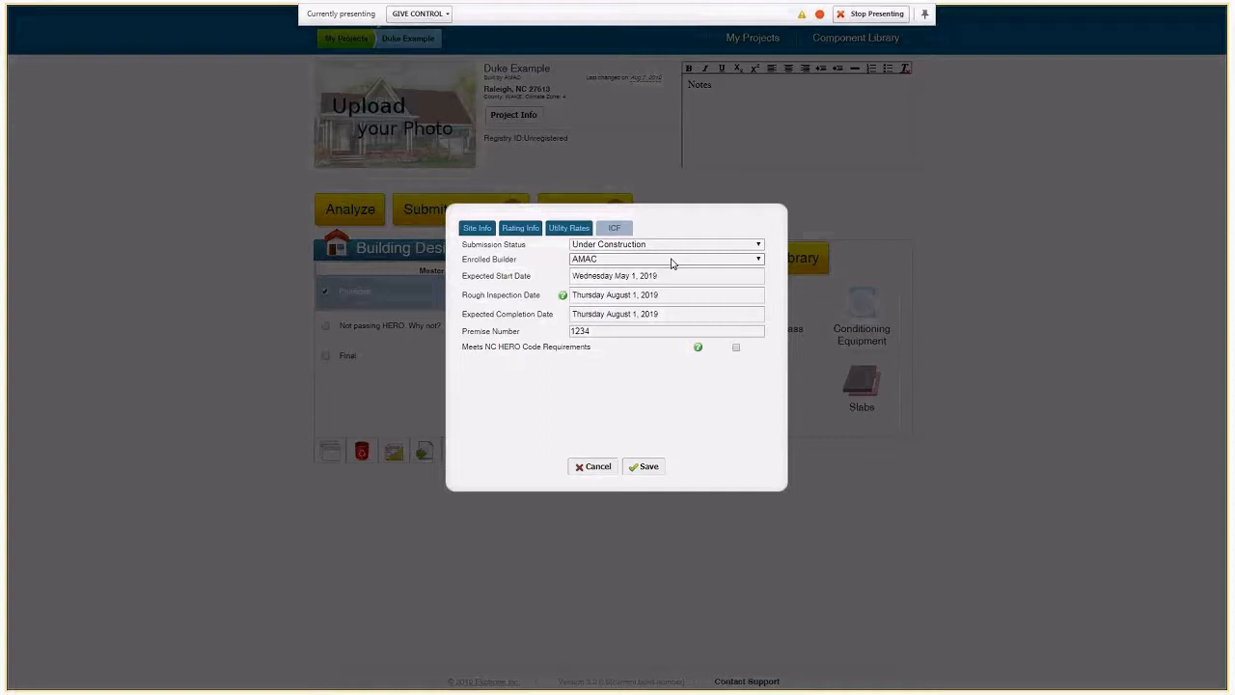
# Check the enrolled builder choices and the help on rough inspection date and NC HERO code requirements, and save the project info.
pyautogui.click(672, 261)
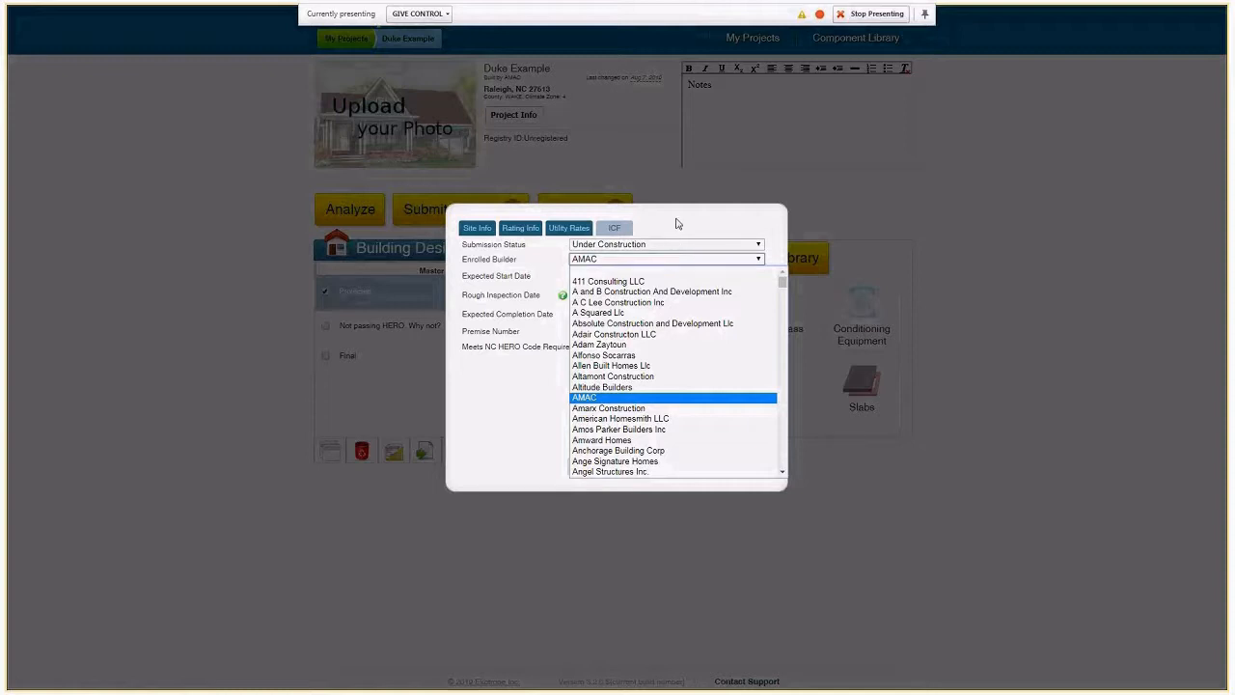
pyautogui.click(679, 224)
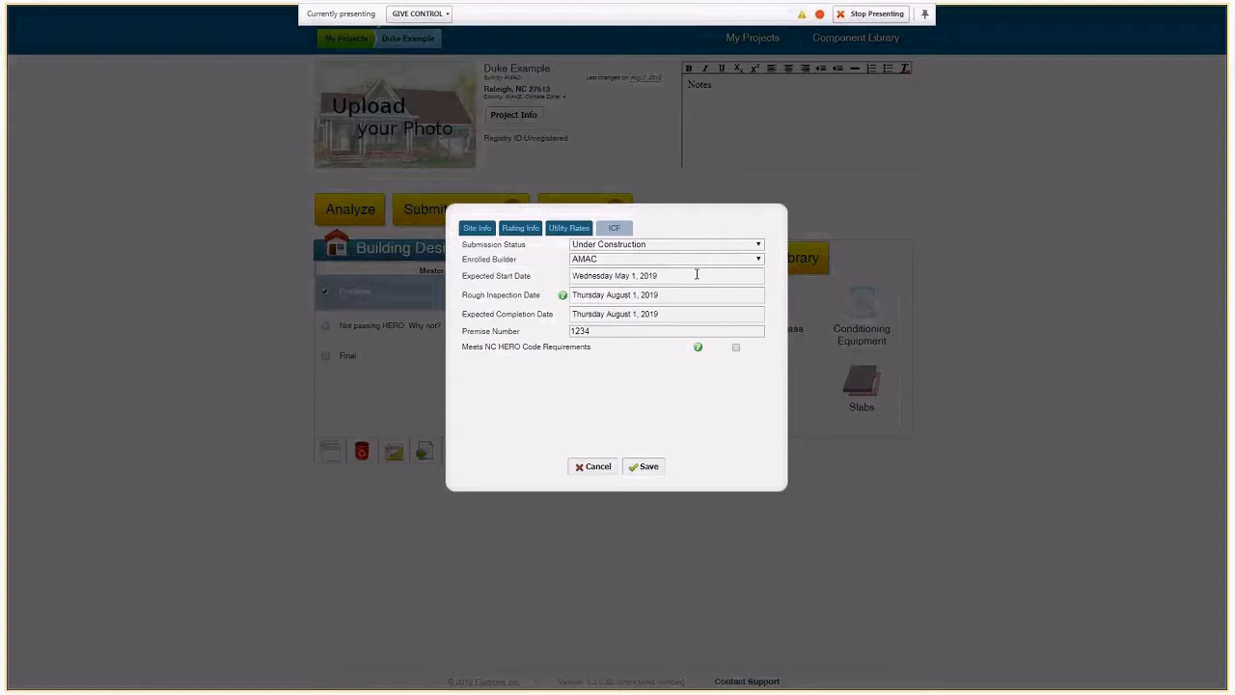
pyautogui.moveTo(562, 298)
pyautogui.moveTo(700, 355)
pyautogui.click(633, 471)
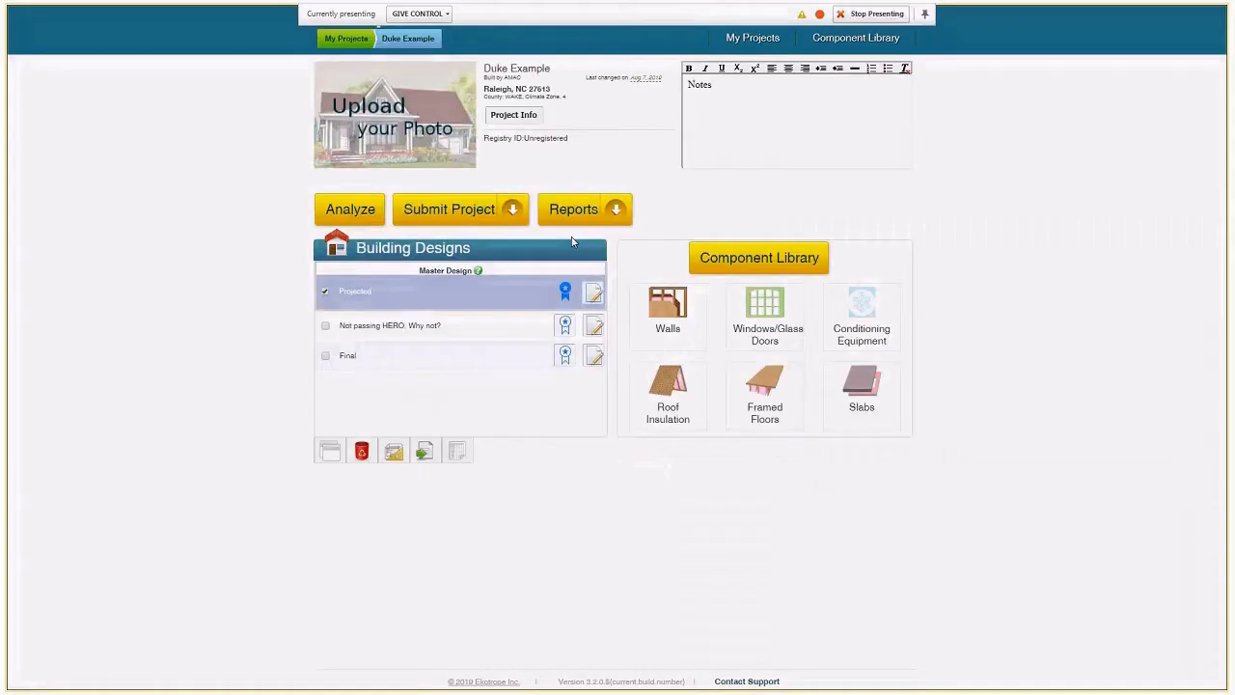
# Submit the Duke Example project to the Duke HERO Program after the automated QA checks and check the submission date.
pyautogui.click(511, 209)
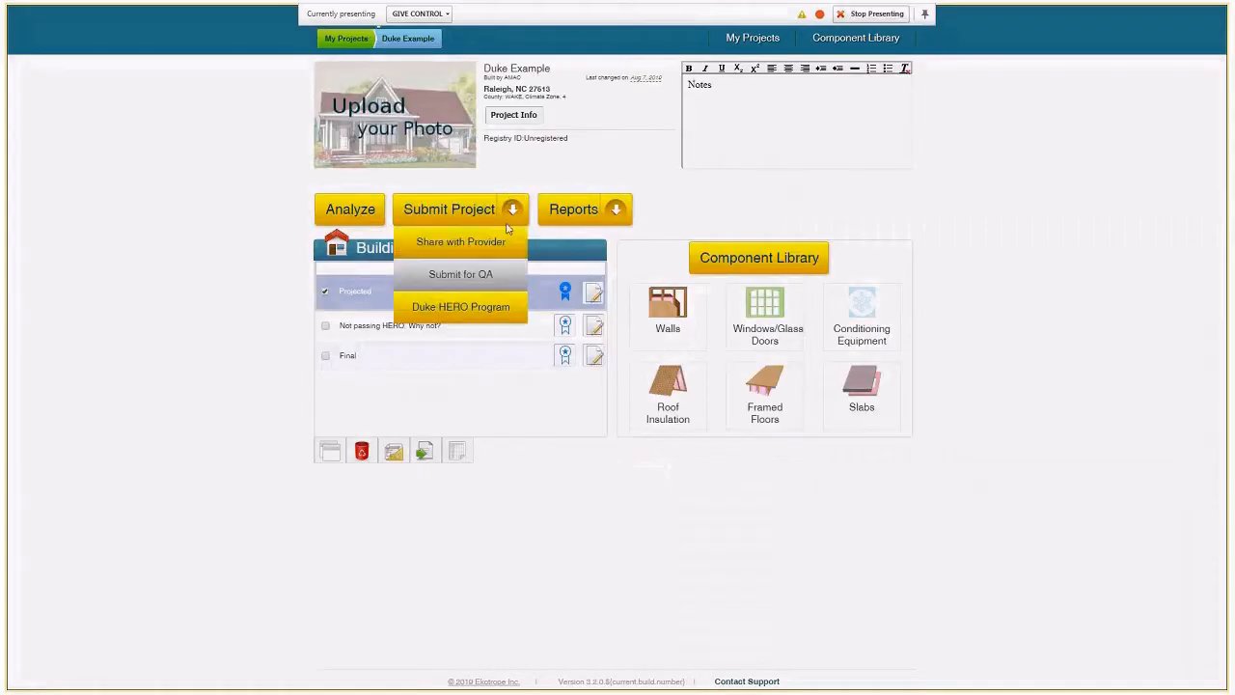
pyautogui.click(488, 309)
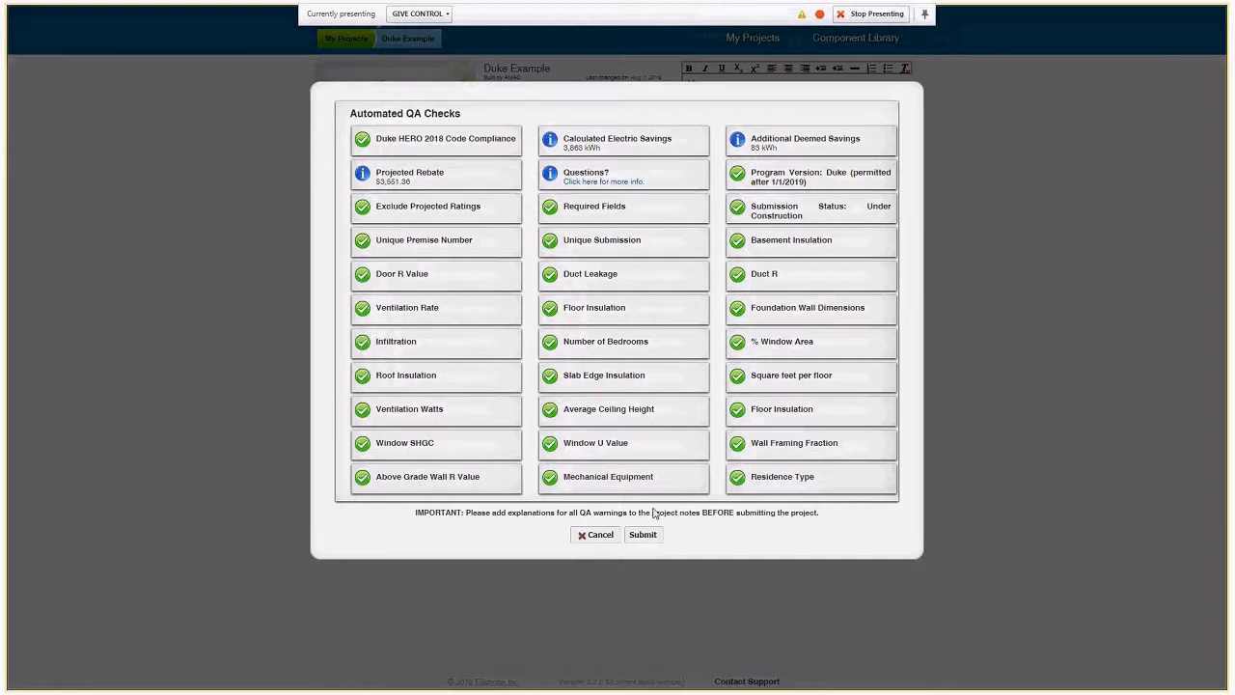
pyautogui.click(643, 536)
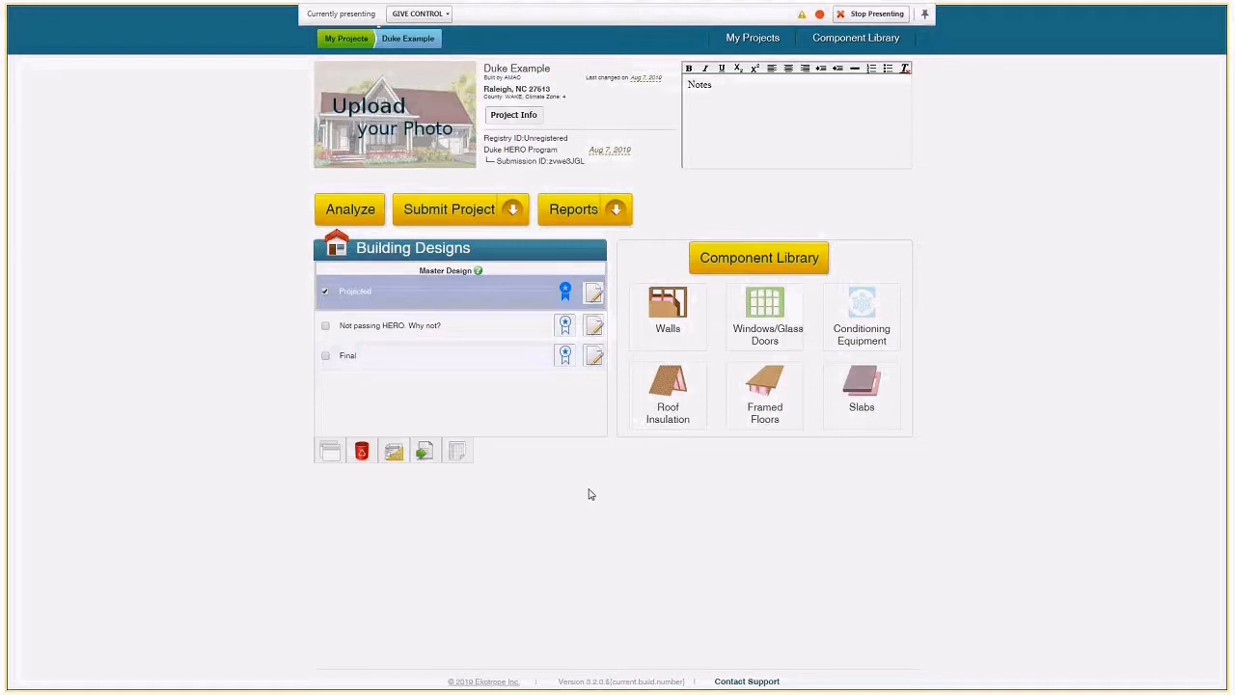
pyautogui.moveTo(615, 153)
# Make the Final building design the project's master design.
pyautogui.click(410, 365)
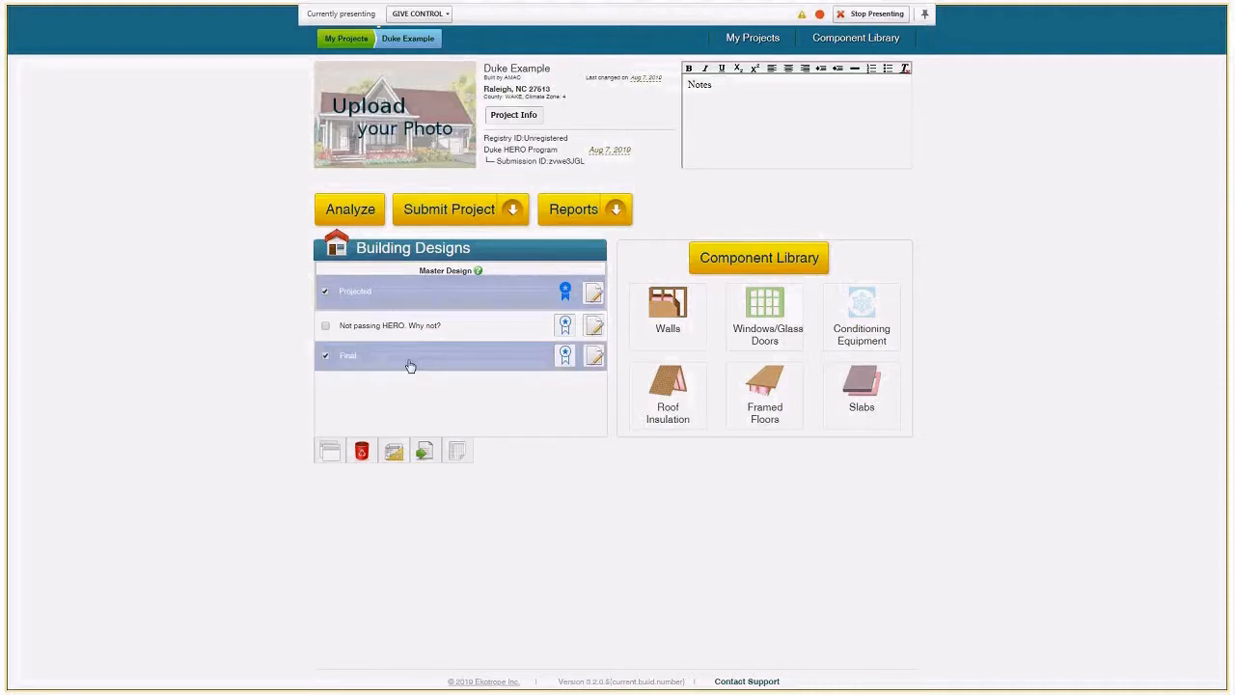
pyautogui.click(327, 356)
pyautogui.click(564, 359)
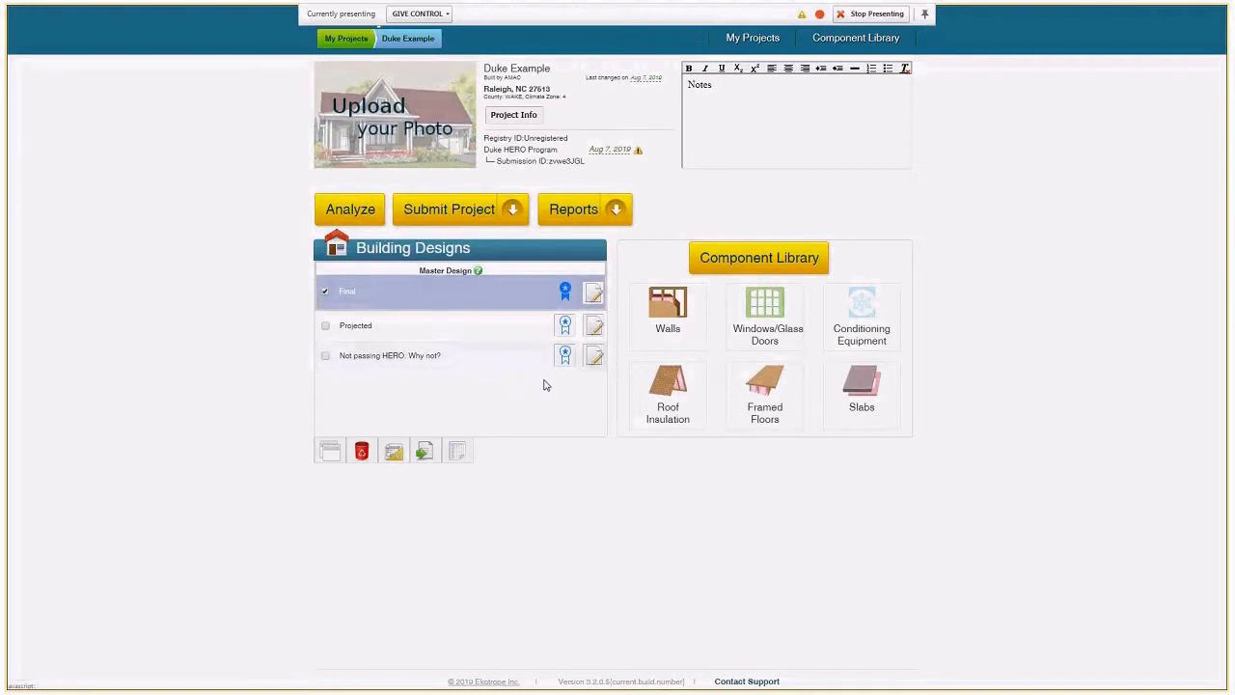
# Change the ICF submission status in the project info to Final Submission and save it.
pyautogui.click(514, 115)
pyautogui.click(519, 228)
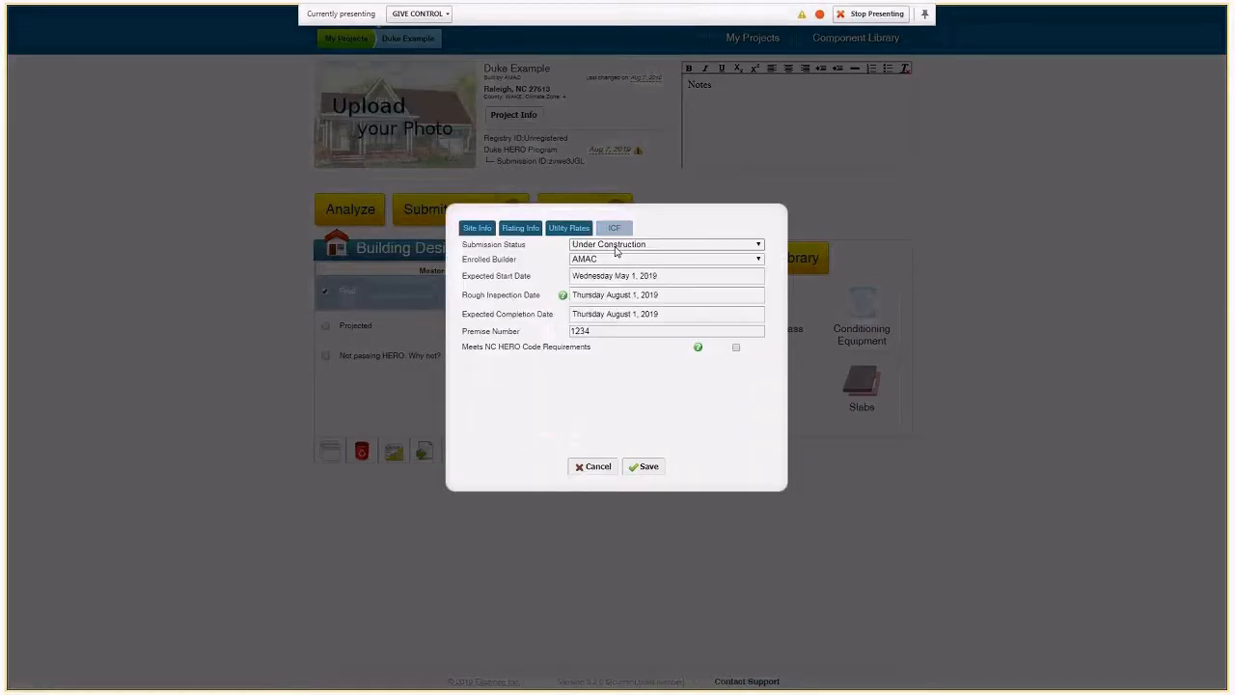
pyautogui.click(616, 247)
pyautogui.click(615, 266)
pyautogui.click(637, 466)
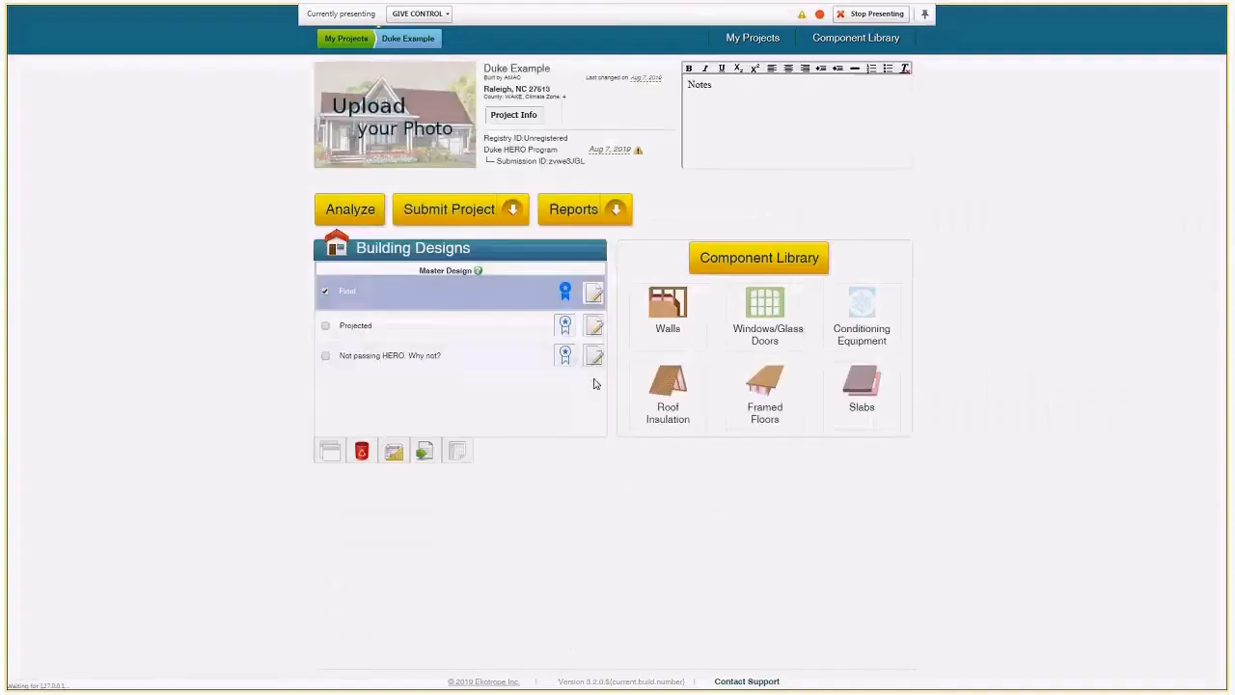
# Run the Duke HERO Program QA checks on the final design, review RESNET registration and submission status, and cancel the submission.
pyautogui.click(501, 211)
pyautogui.click(490, 306)
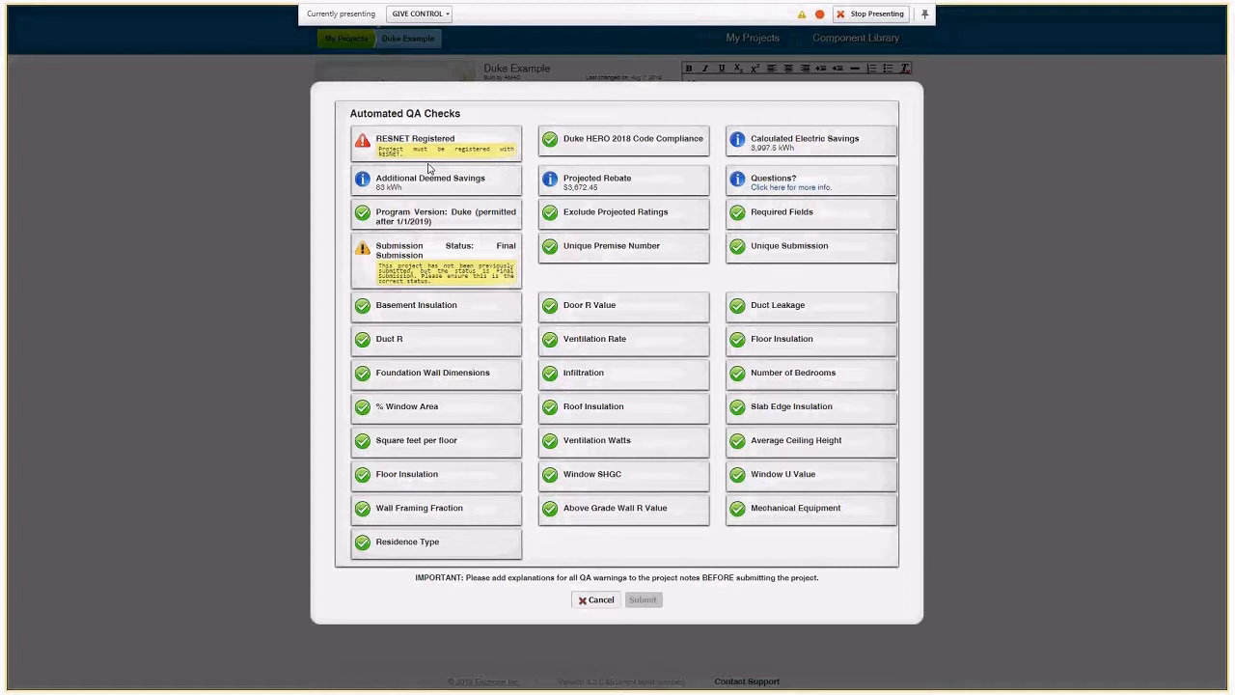
pyautogui.click(597, 600)
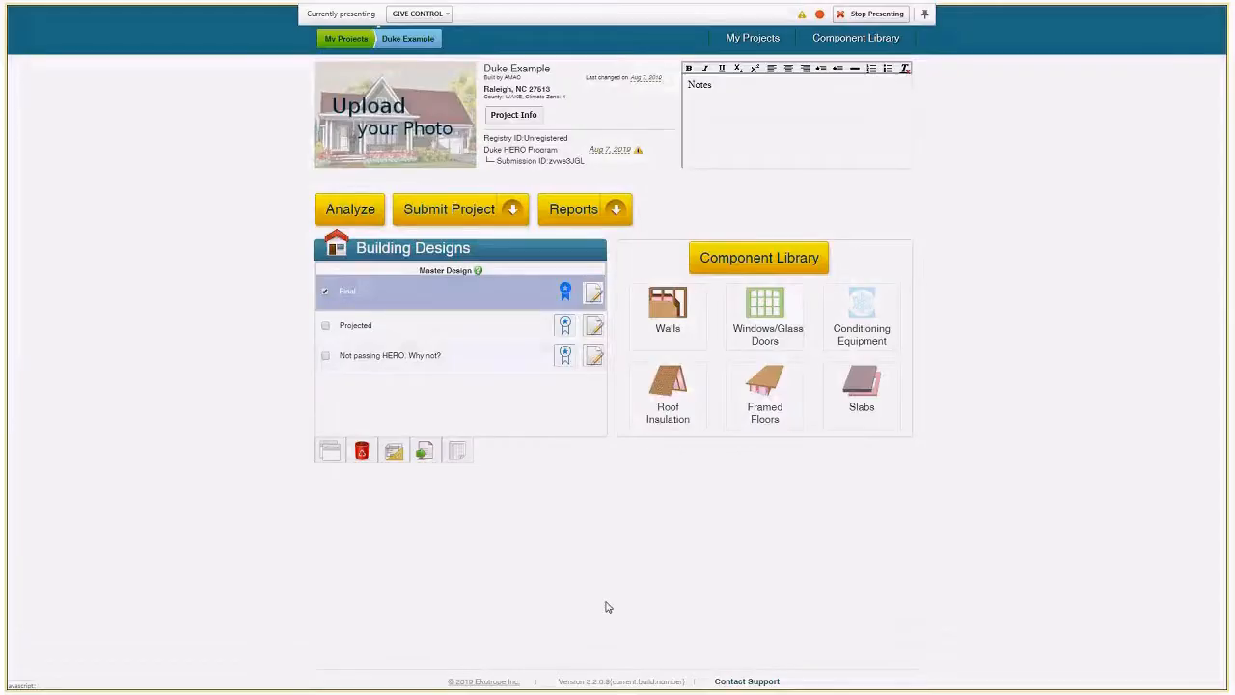
# Import Duke REM Example Projected.xml from REM/Rate as a new project and open that project.
pyautogui.click(355, 41)
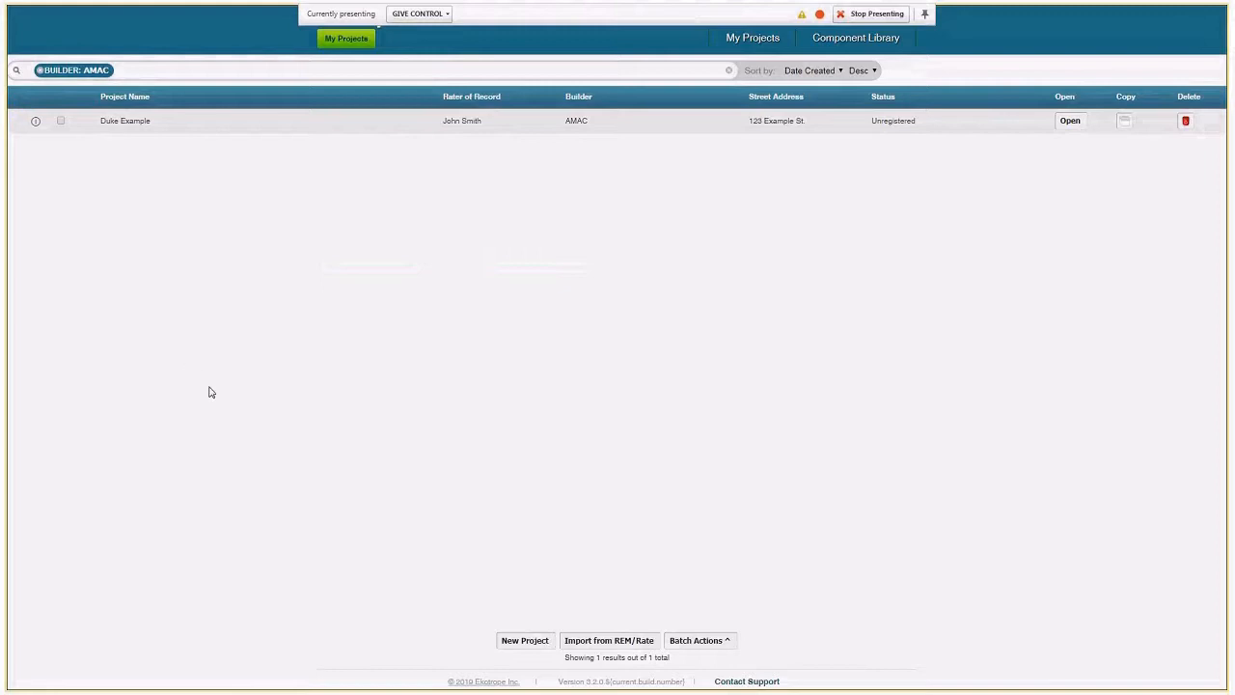
pyautogui.click(609, 641)
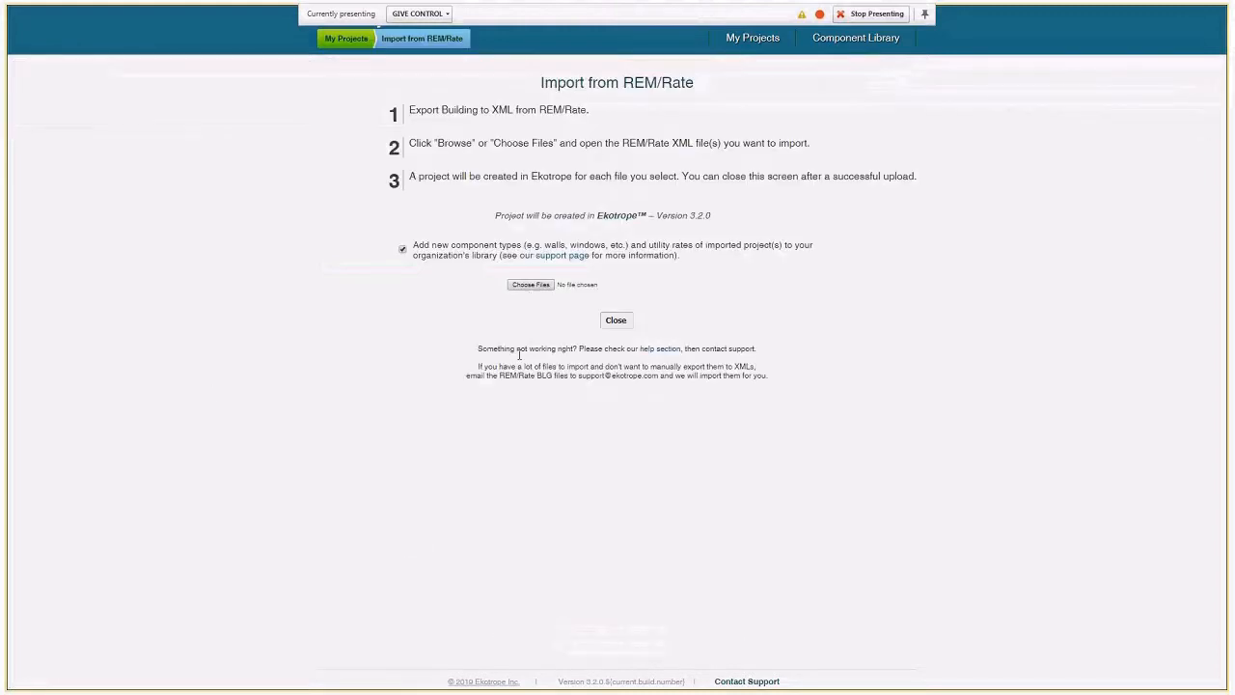
pyautogui.click(529, 284)
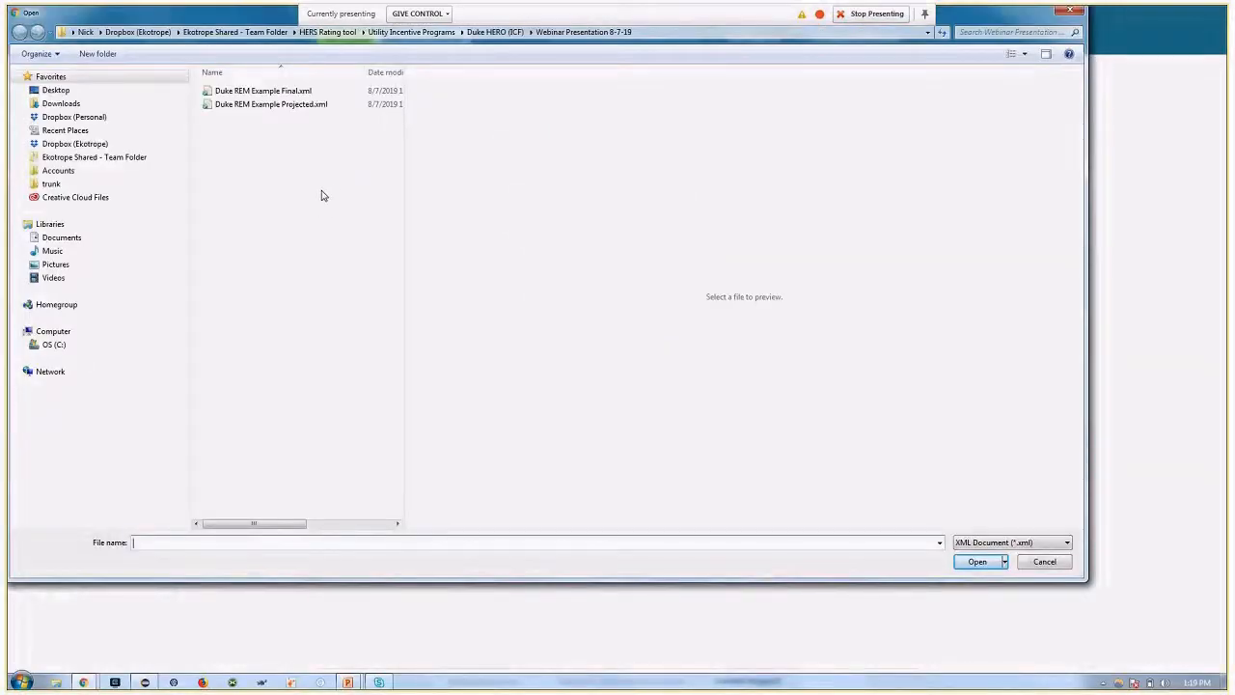
pyautogui.click(297, 106)
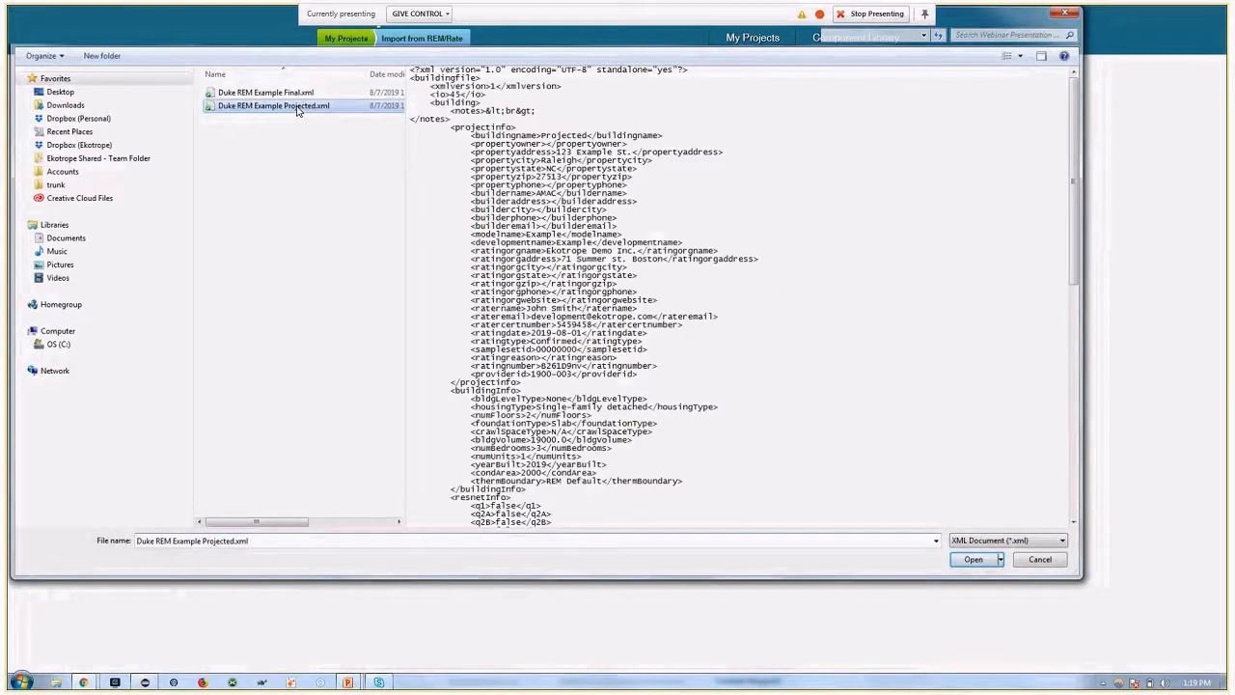
pyautogui.doubleClick(297, 108)
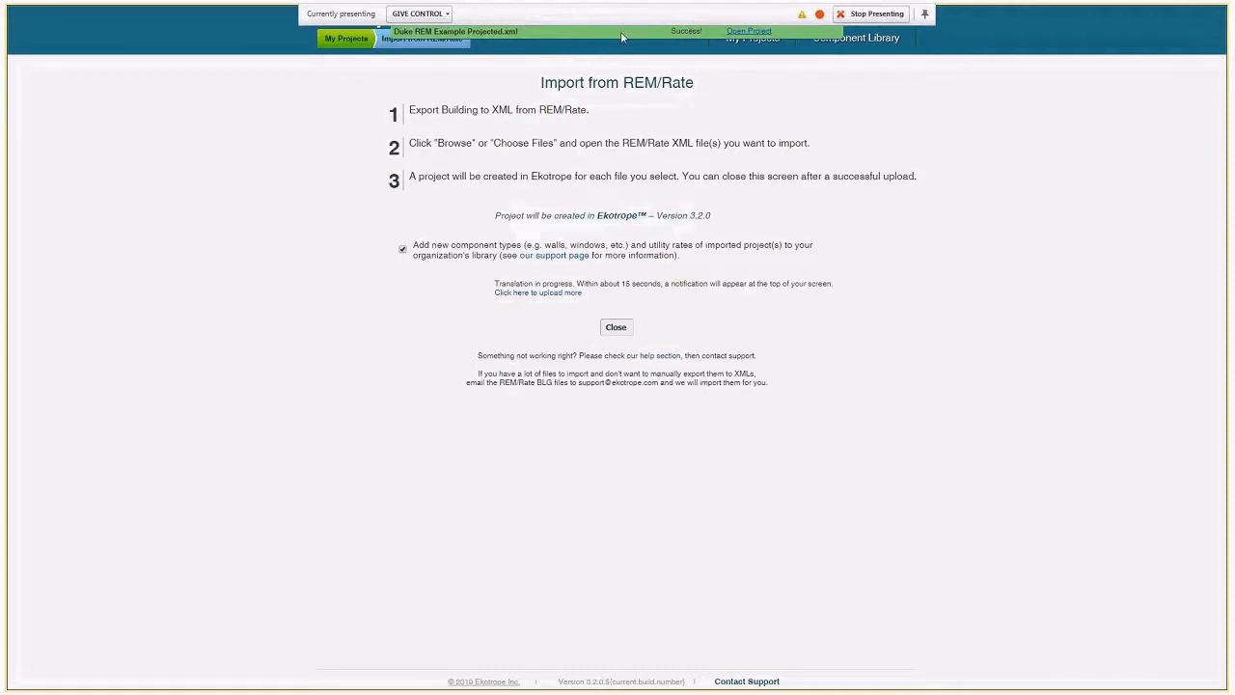
pyautogui.click(748, 32)
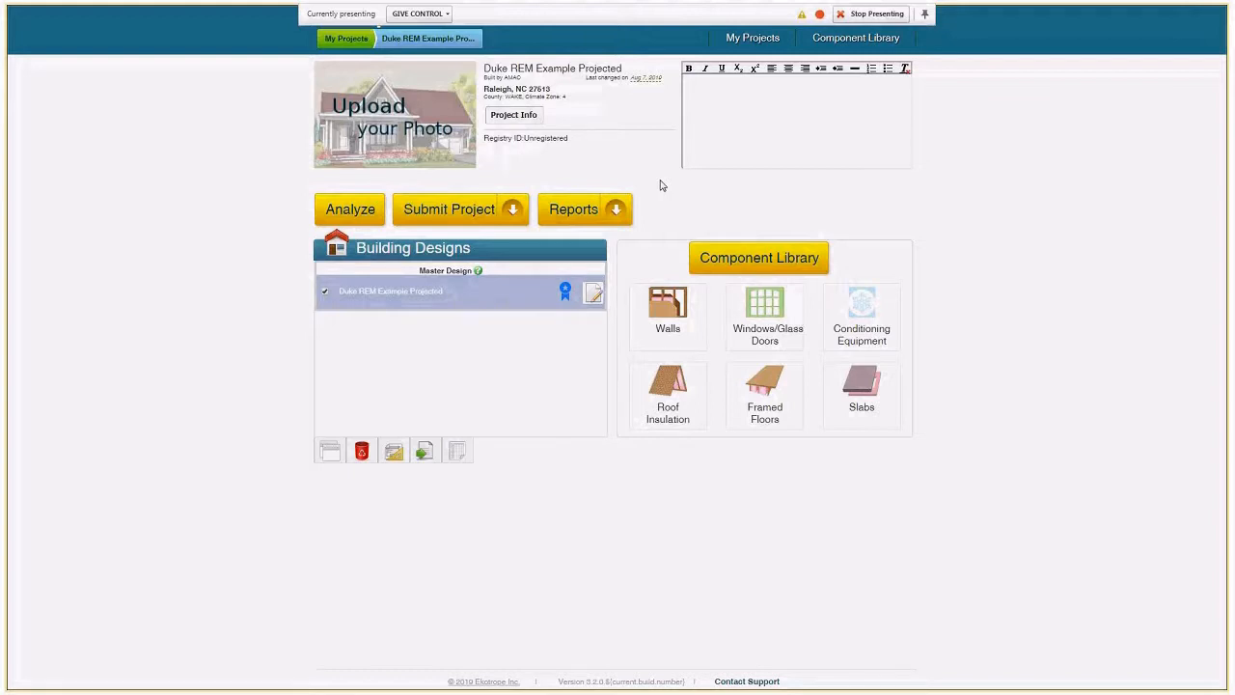
# In the Duke REM Example Projected design's climate control, set the thermostat to Smart (WiFi), make and model Nest, serial number 1234.
pyautogui.click(596, 298)
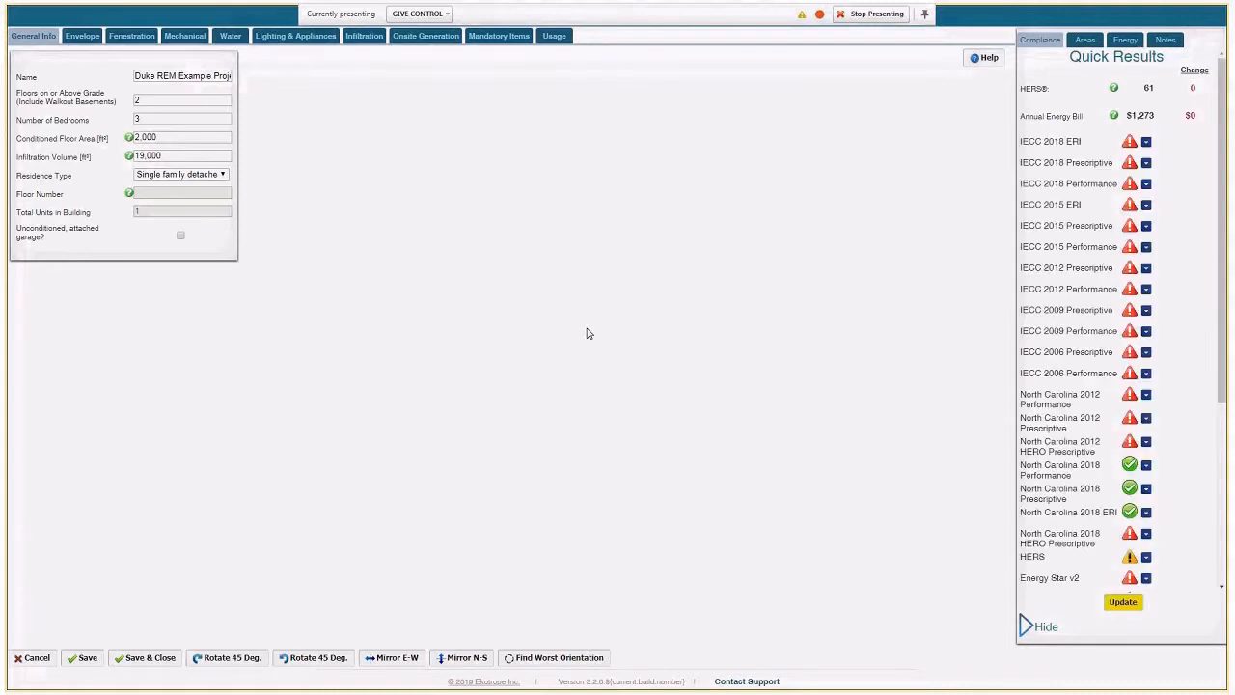
pyautogui.click(184, 36)
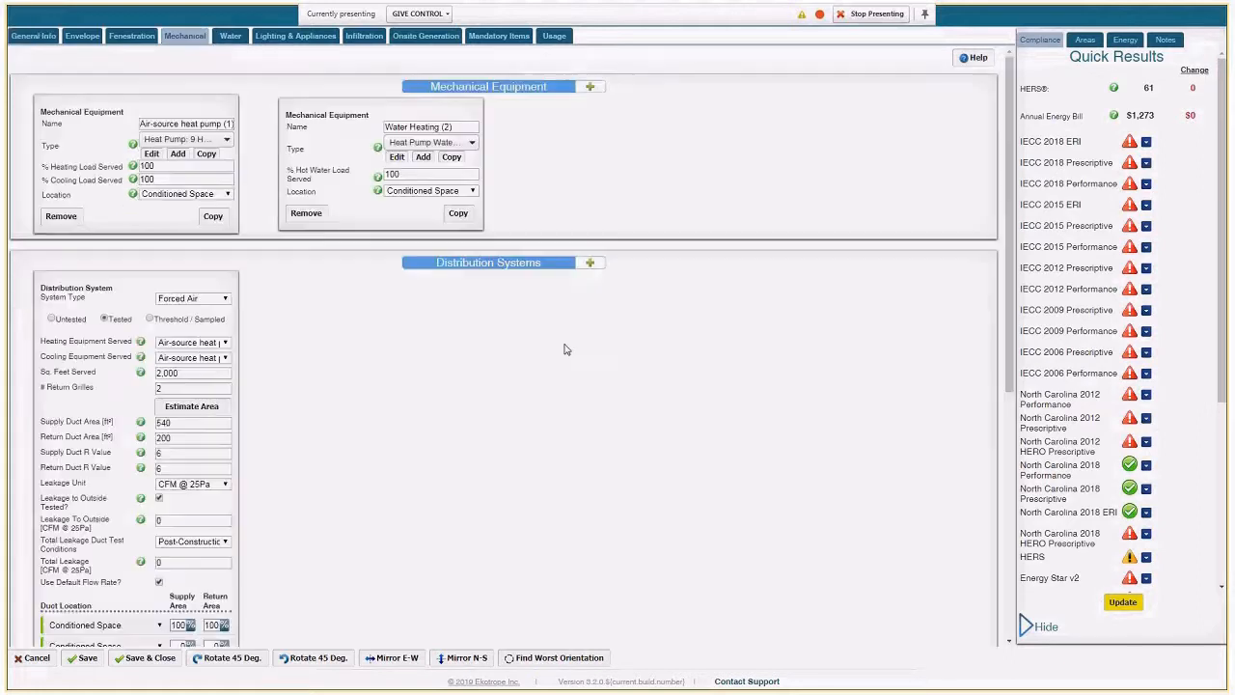
pyautogui.scroll(-5, 599, 376)
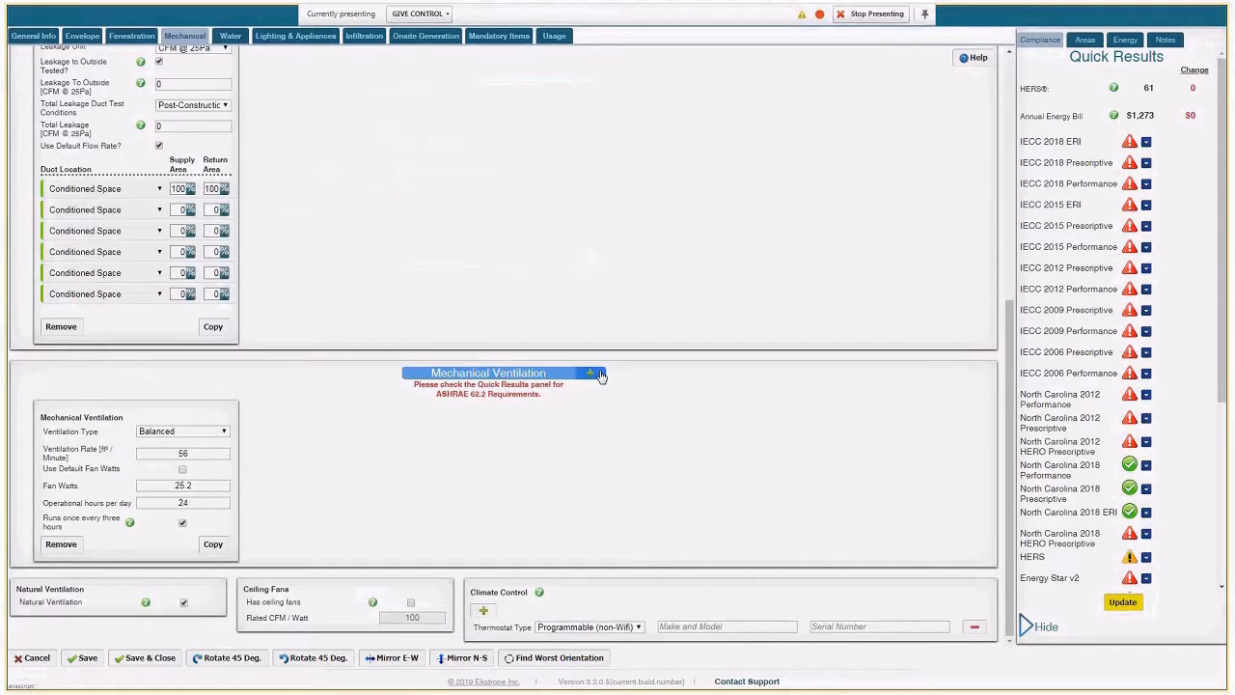
pyautogui.click(611, 628)
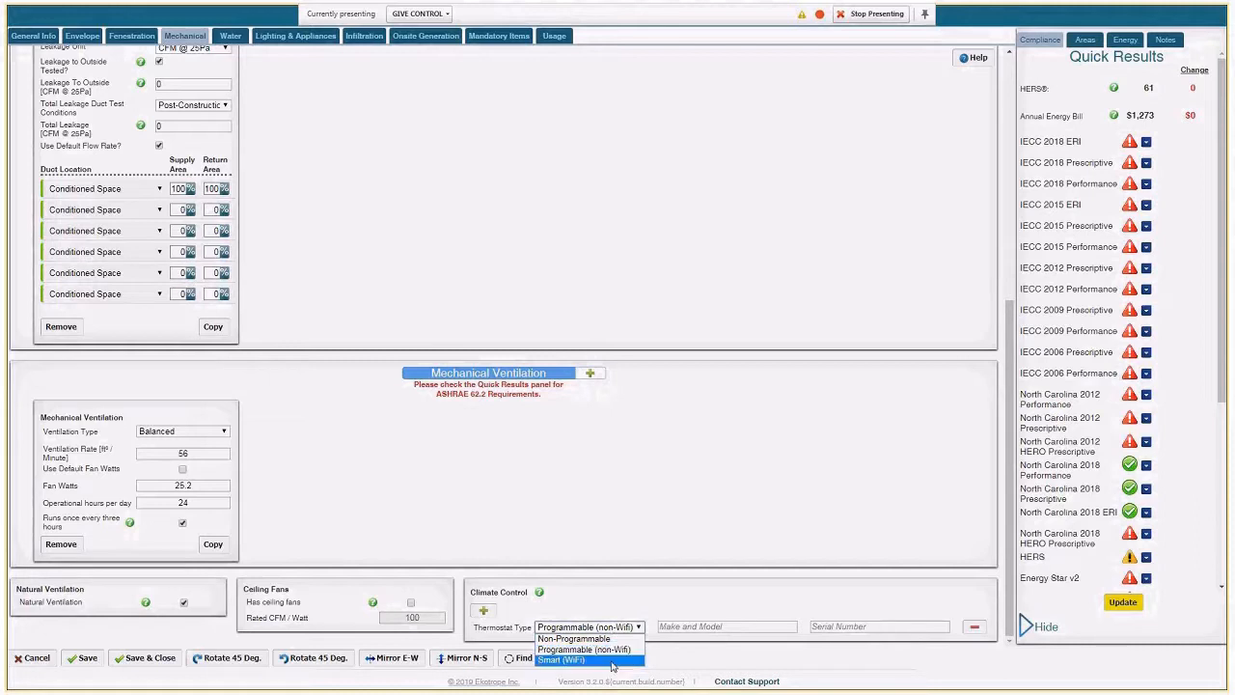
pyautogui.click(610, 660)
pyautogui.click(722, 626)
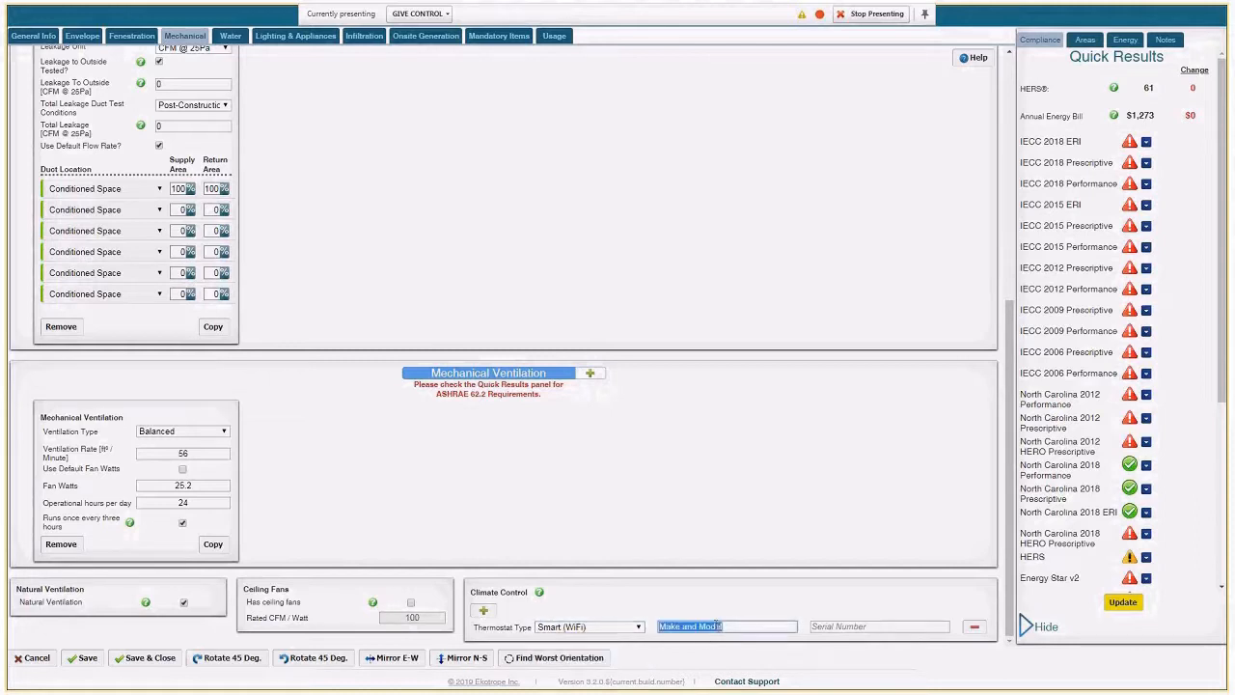
pyautogui.write('Nest')
pyautogui.press('Tab')
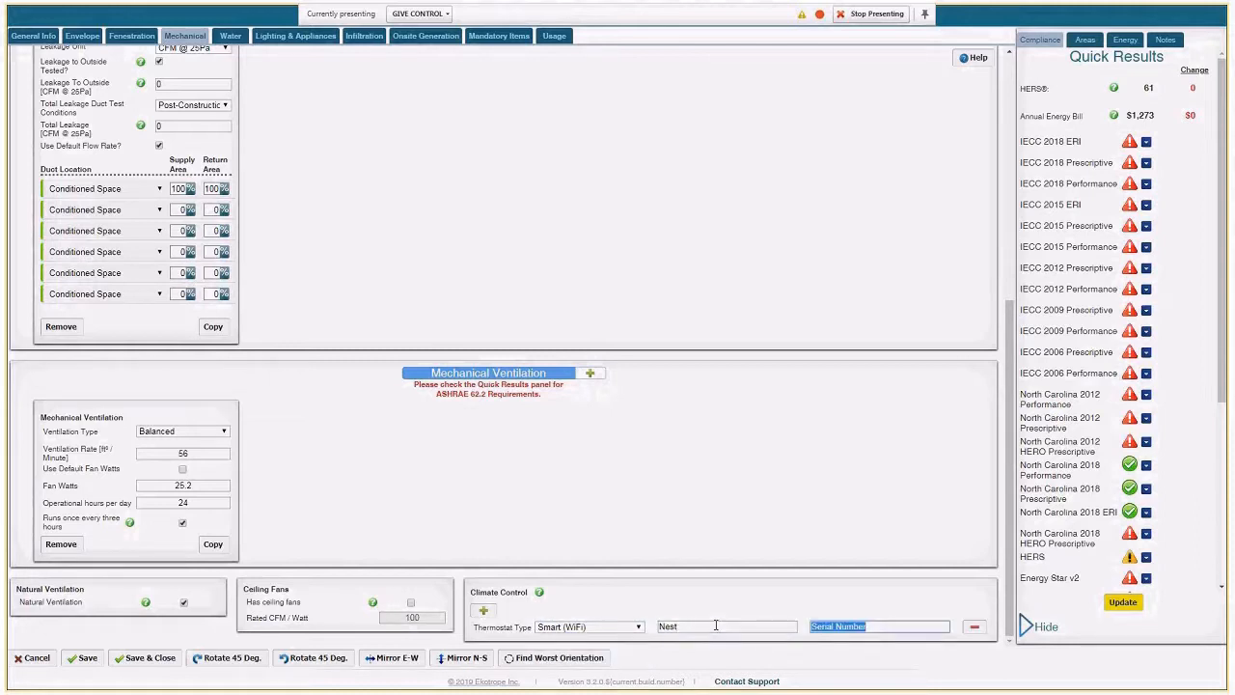
pyautogui.write('1234')
# Update the design's quick results, review the Duke (permitted after 1/1/2019) savings and rebate details, and save and close the design.
pyautogui.scroll(-3, 1120, 548)
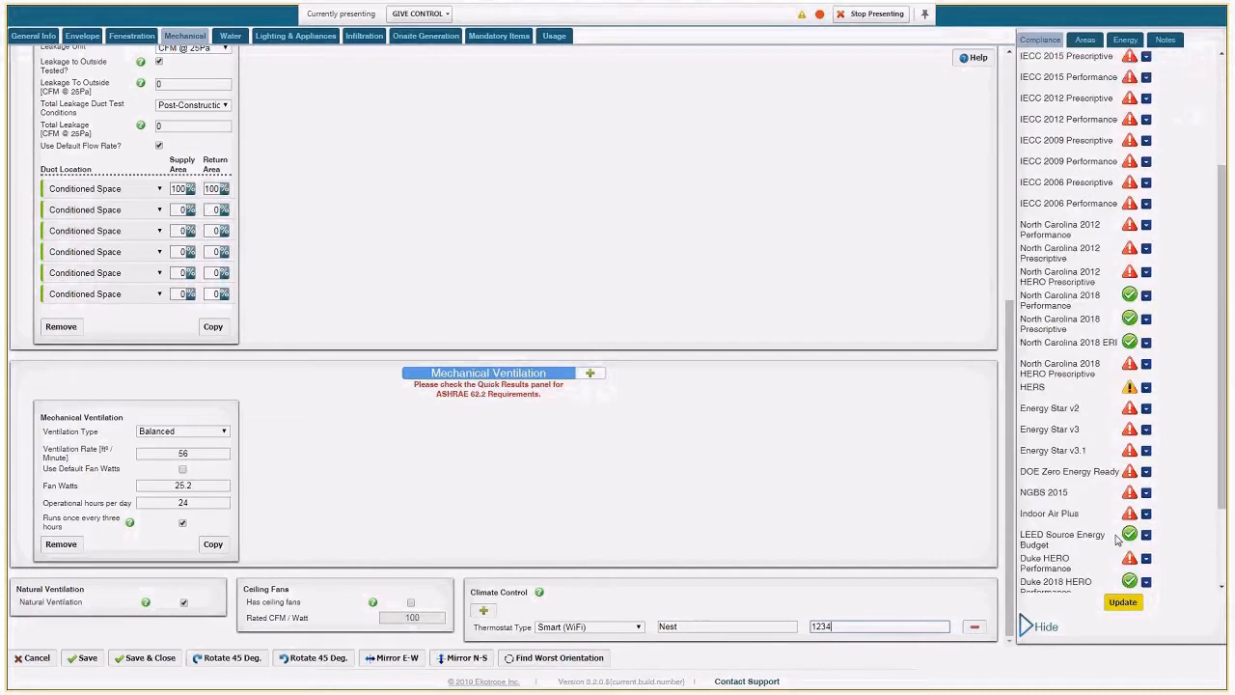
pyautogui.click(1122, 602)
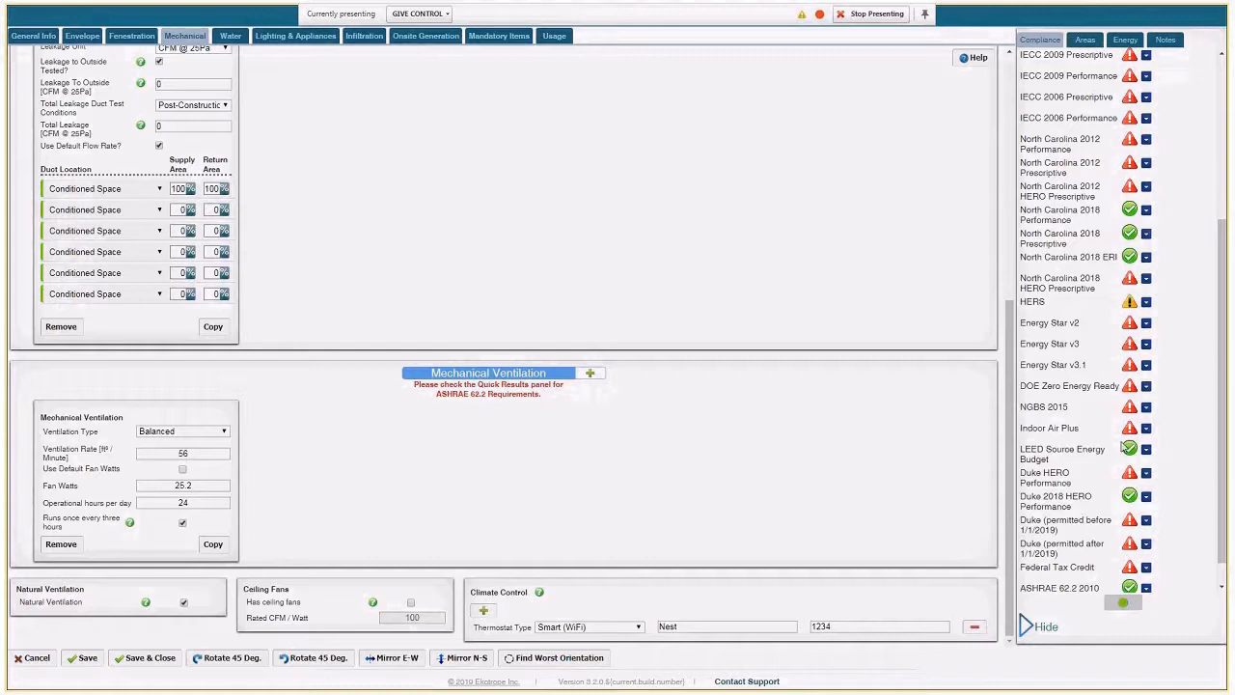
pyautogui.scroll(-1, 1085, 496)
pyautogui.click(1146, 515)
pyautogui.scroll(-1, 1143, 504)
pyautogui.scroll(-3, 1141, 502)
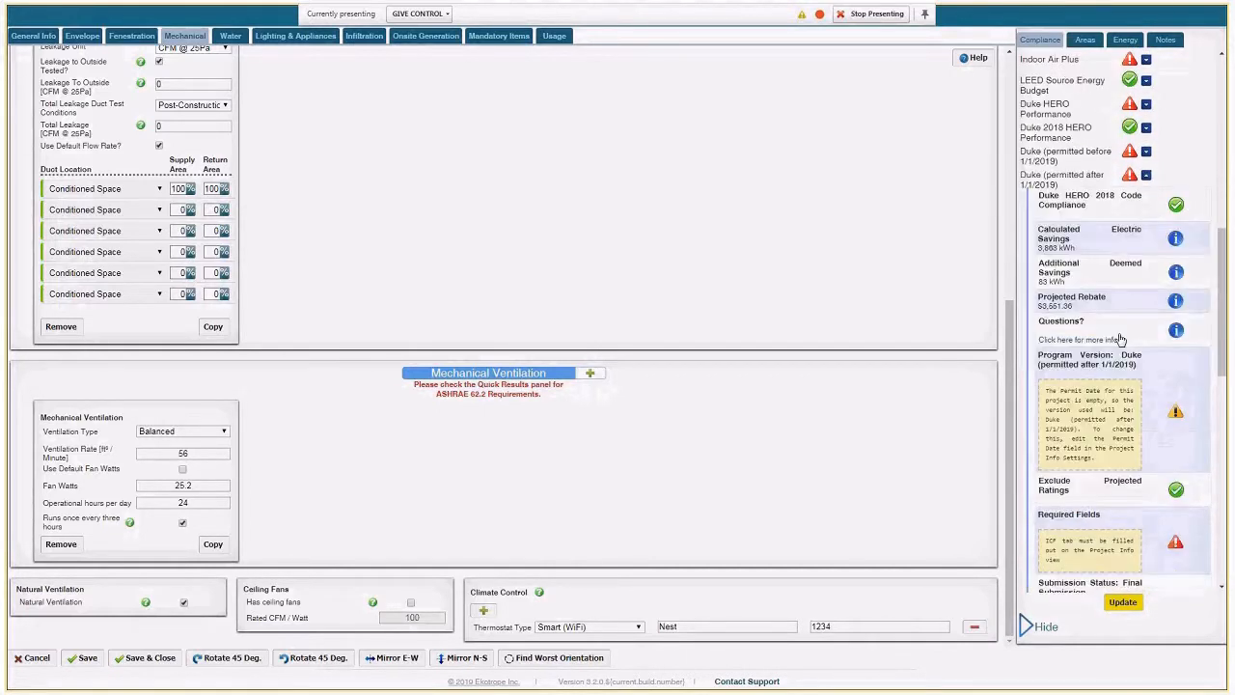
pyautogui.tripleClick(1069, 285)
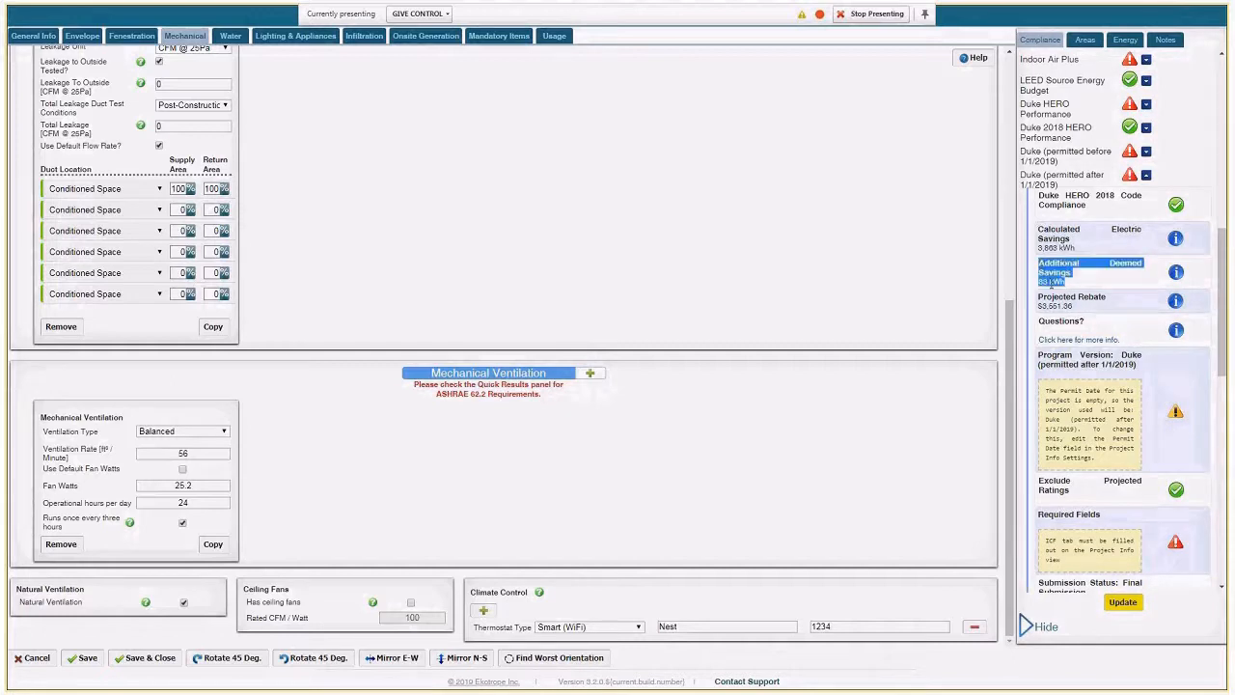
pyautogui.click(148, 658)
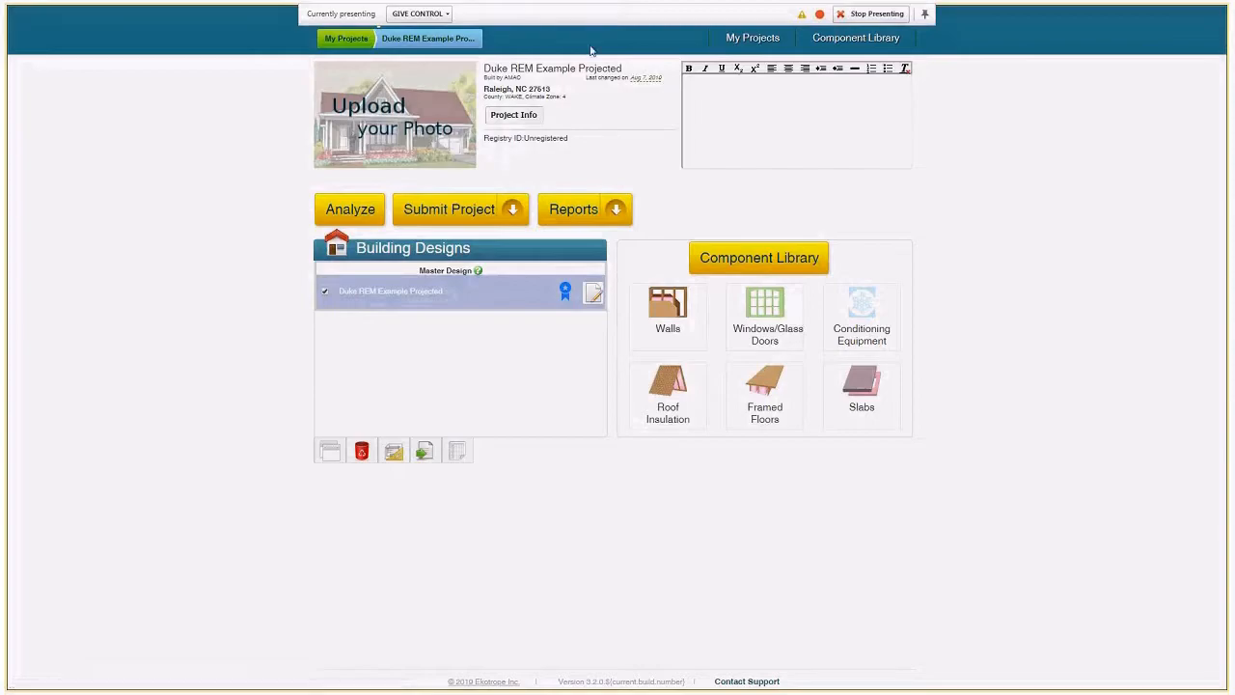
# In the project info, set the lot/unit number to 2 and the permit date to May 1, 2019.
pyautogui.click(515, 115)
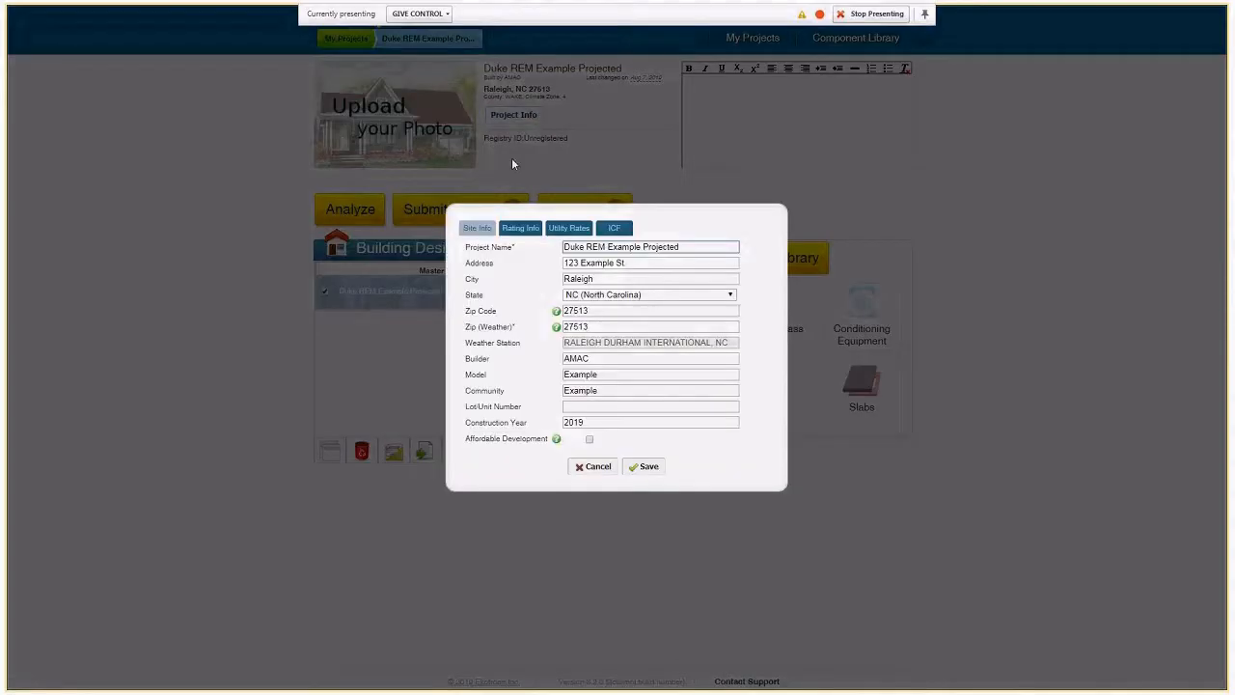
pyautogui.click(573, 405)
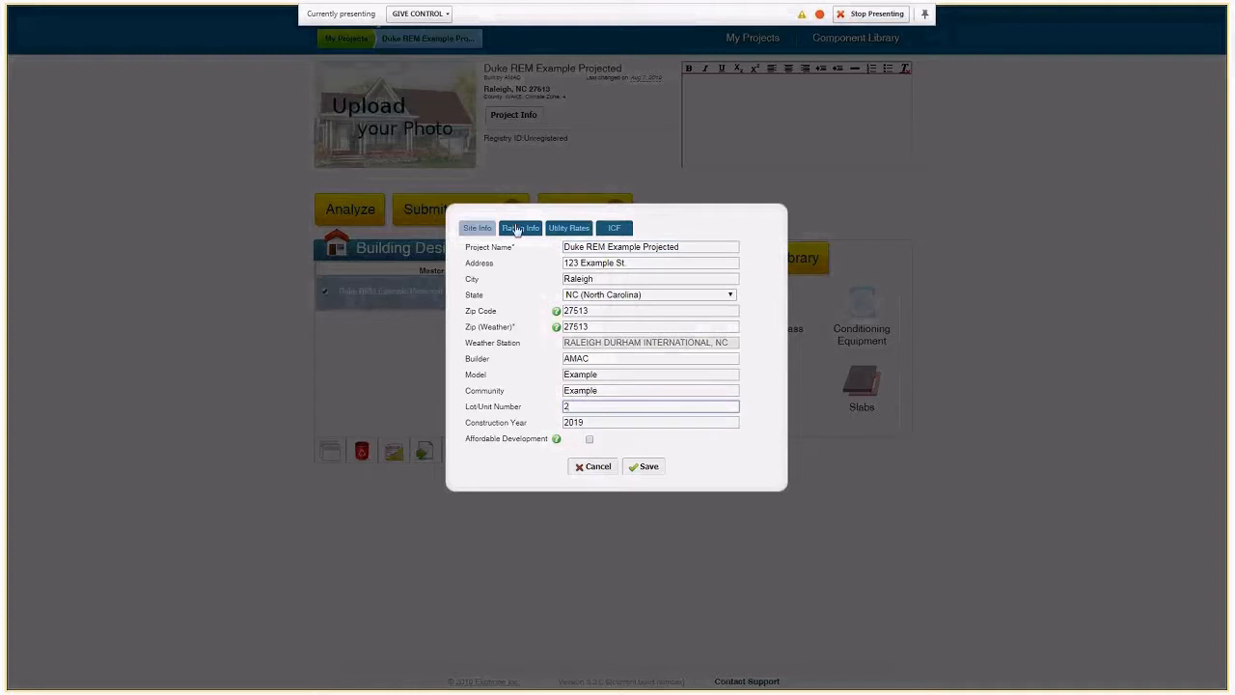
pyautogui.click(516, 228)
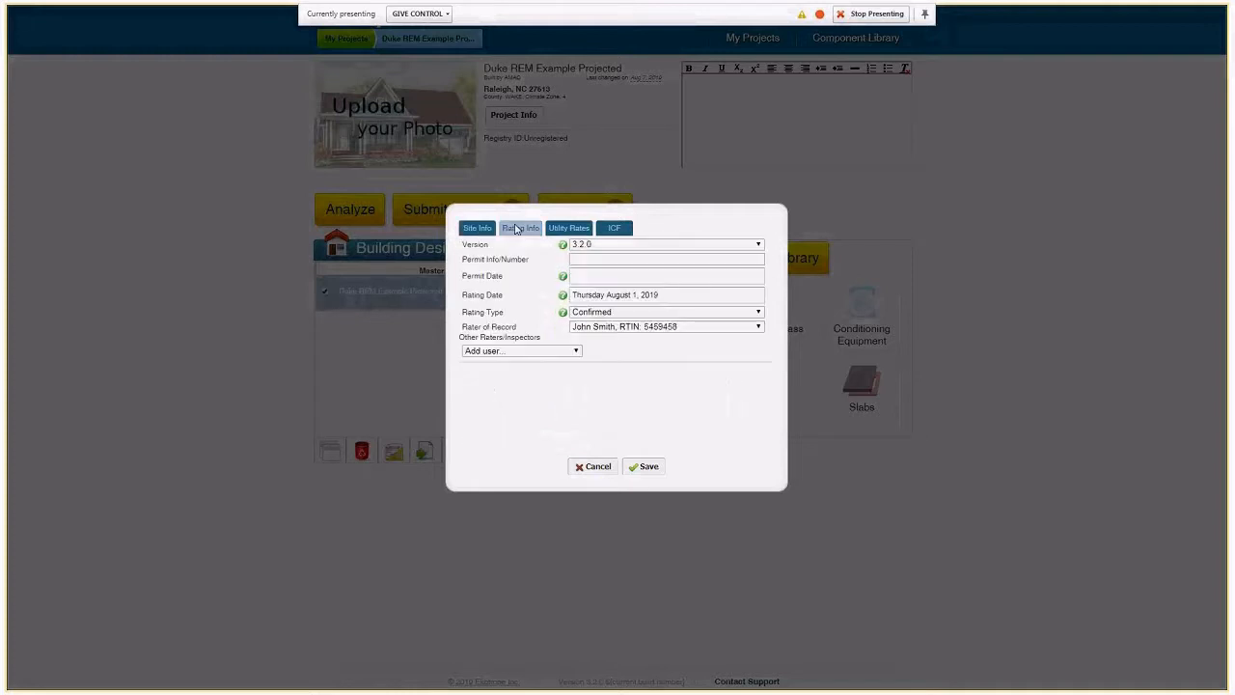
pyautogui.click(622, 275)
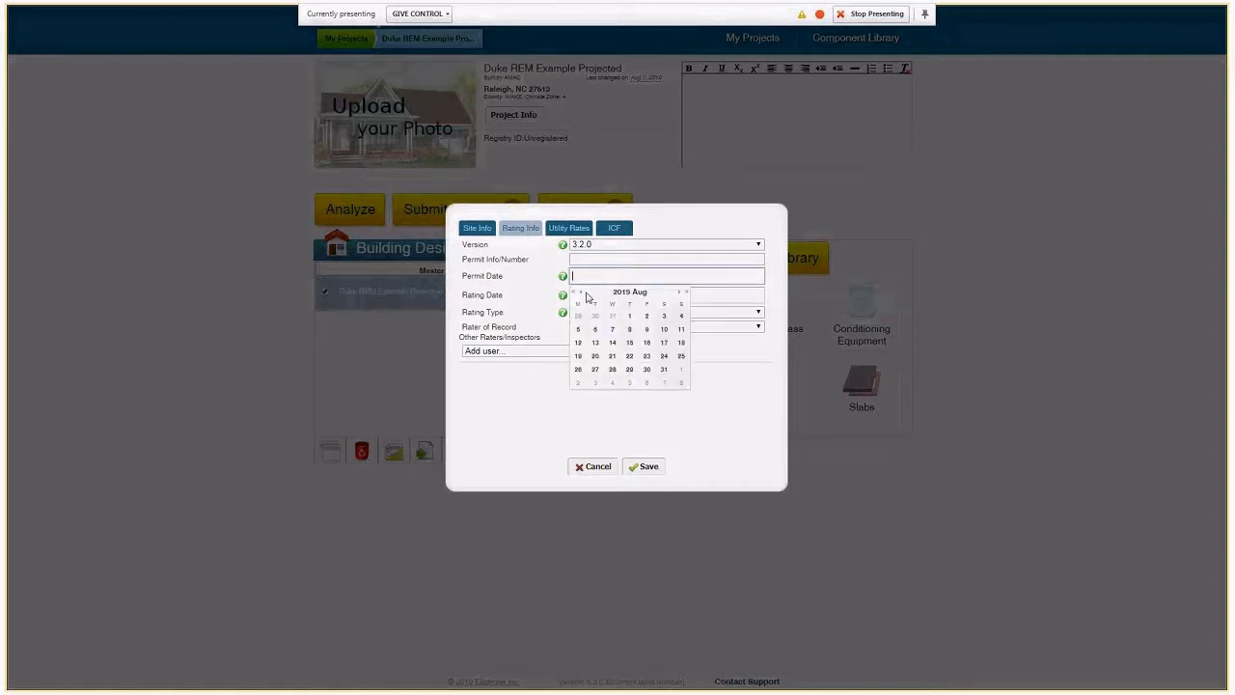
pyautogui.click(580, 292)
pyautogui.click(580, 291)
pyautogui.click(580, 292)
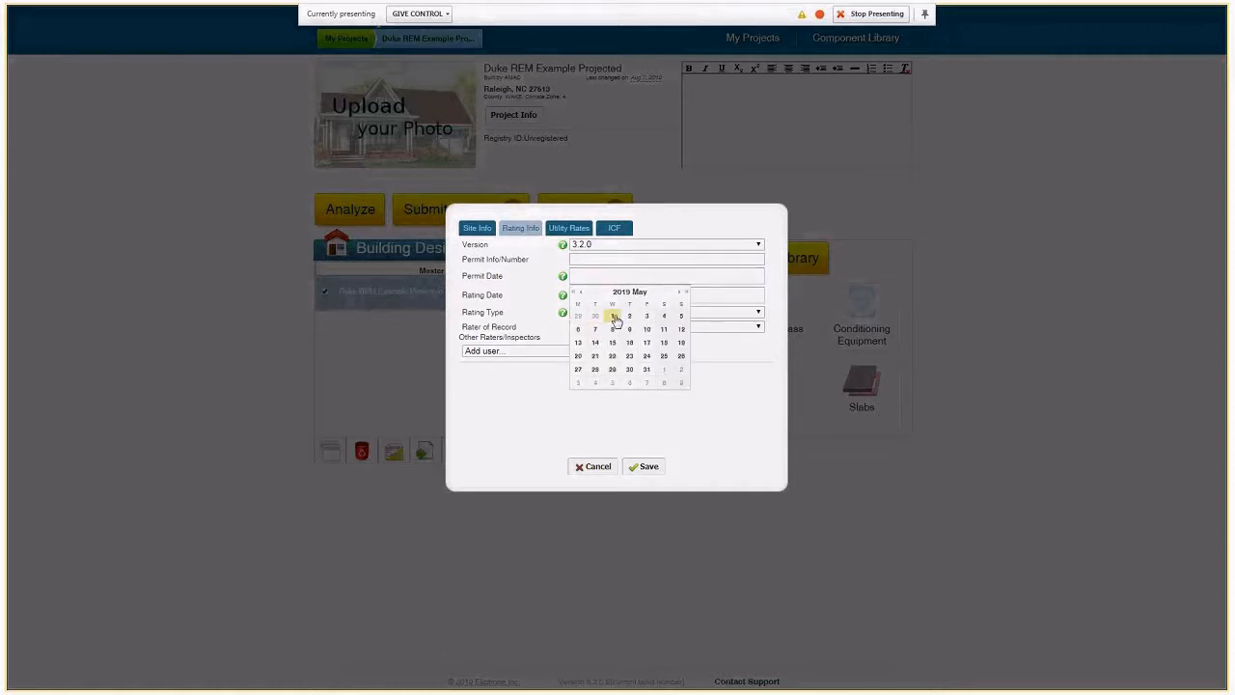
pyautogui.click(612, 316)
# In the ICF project info, choose AMAC as the enrolled builder and set the expected start date to April 2, 2019.
pyautogui.moveTo(557, 249)
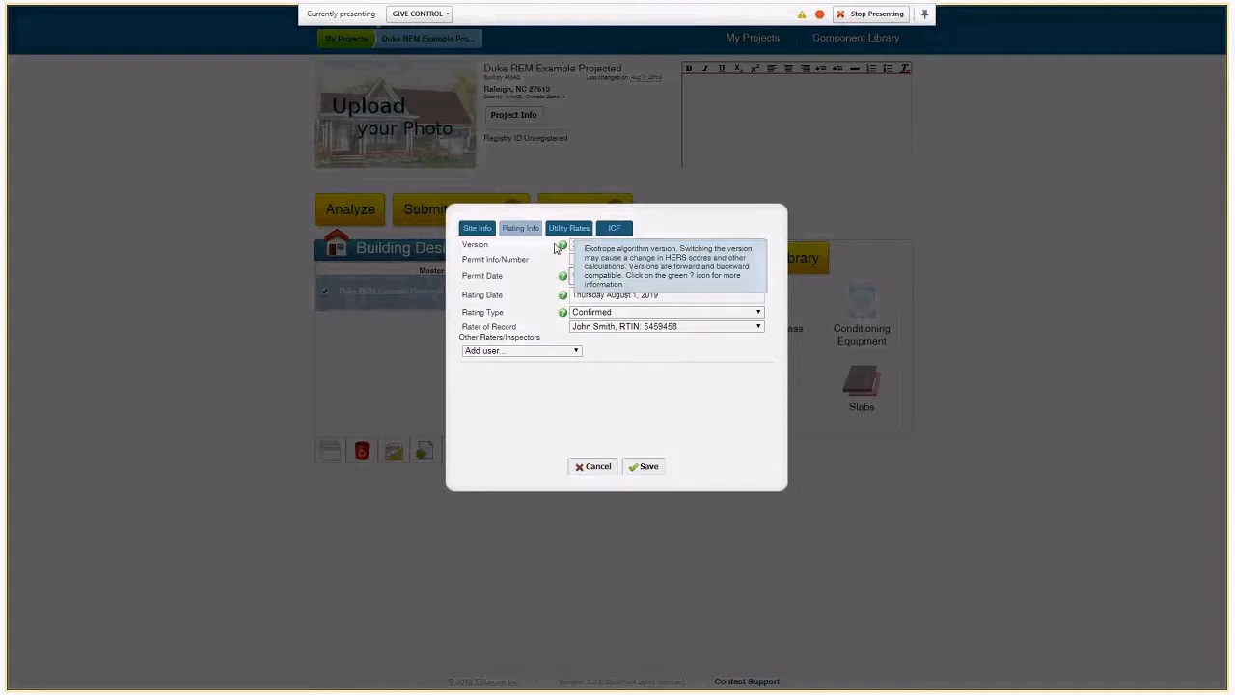
pyautogui.click(612, 230)
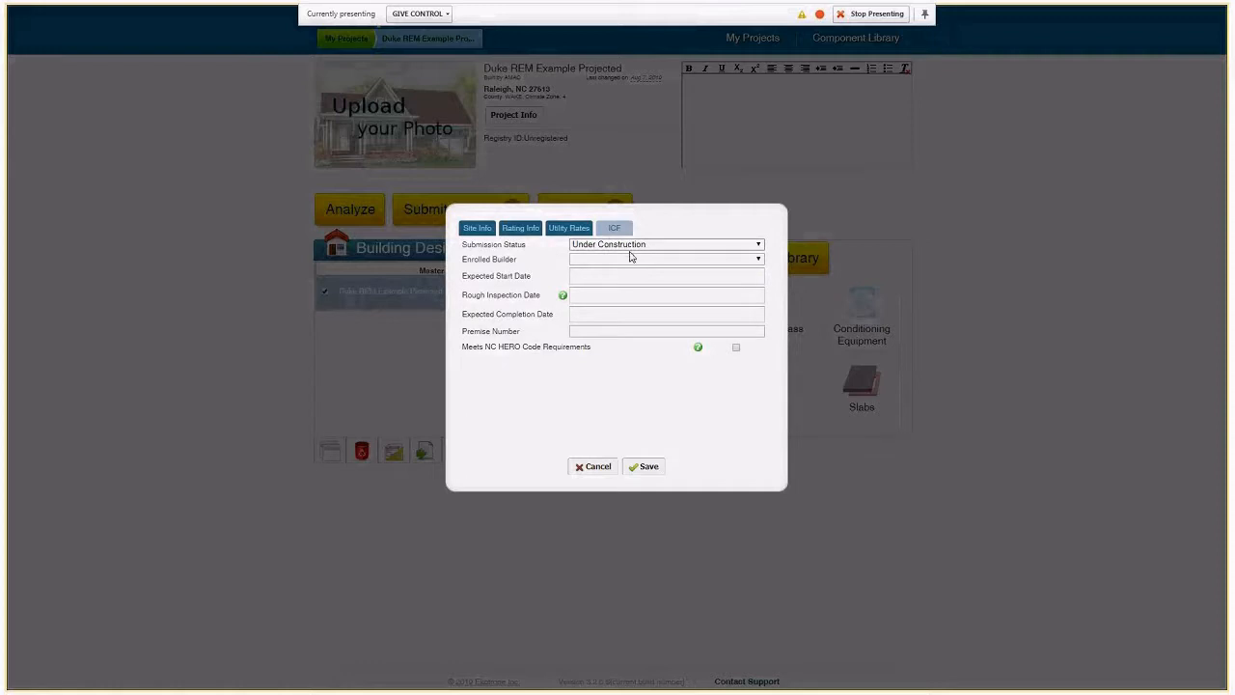
pyautogui.click(636, 261)
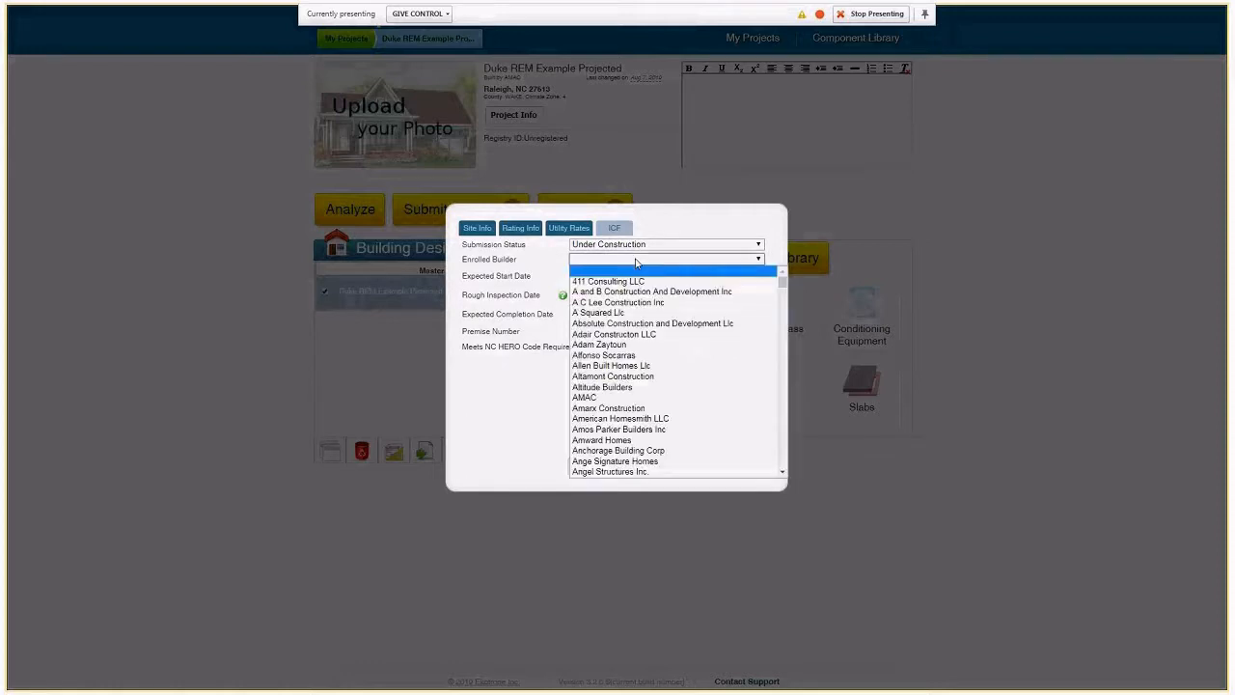
pyautogui.write('am')
pyautogui.press('Return')
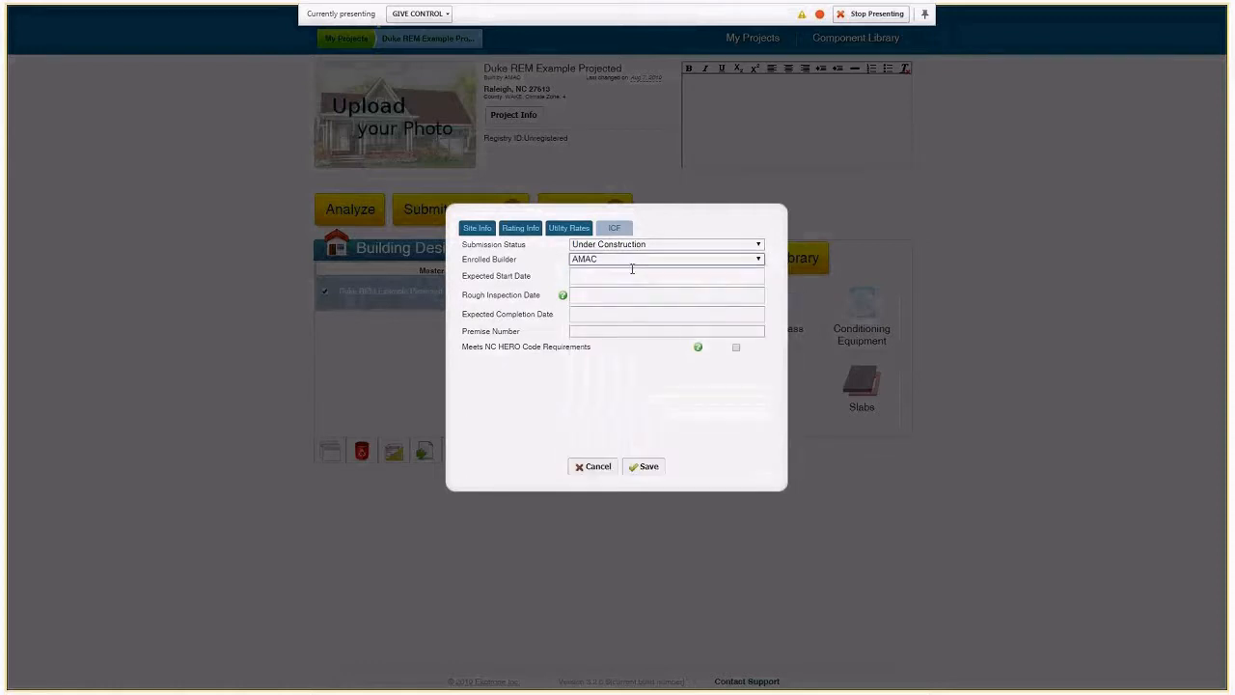
pyautogui.click(626, 277)
pyautogui.click(582, 292)
pyautogui.click(582, 292)
pyautogui.click(582, 292)
pyautogui.click(582, 292)
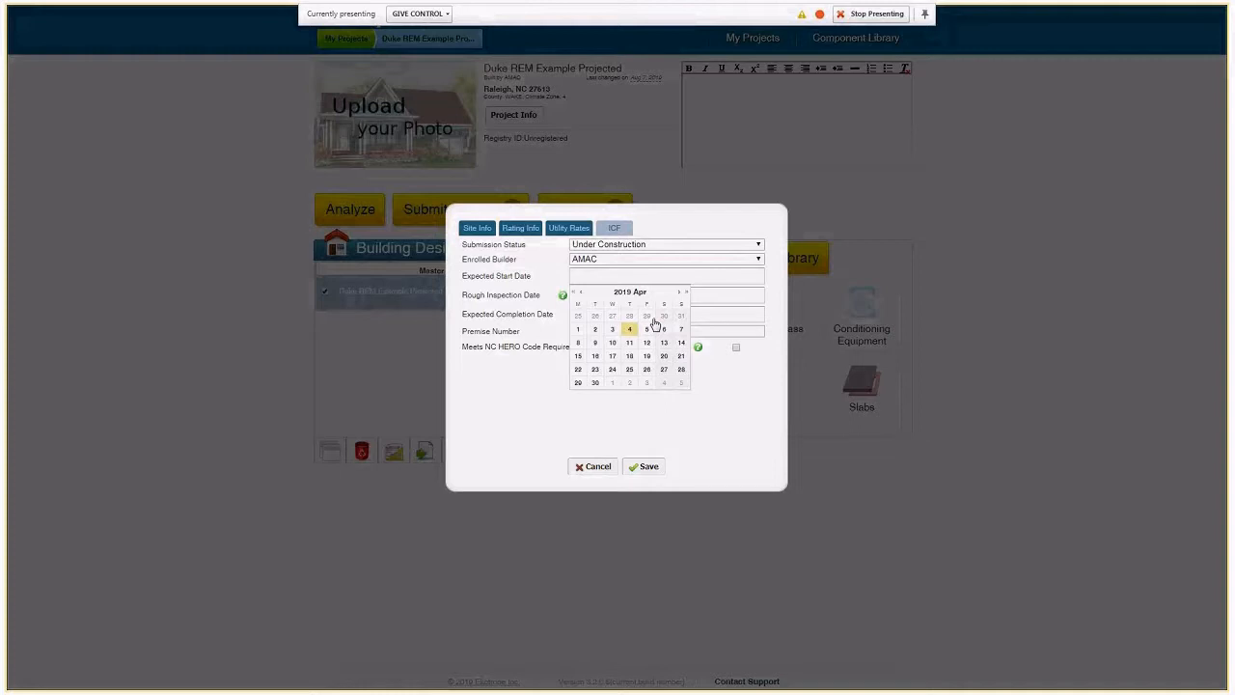
pyautogui.click(594, 329)
# Set the rough inspection date to July 17, 2019 and expected completion date to August 8, 2019, fill in the premise number, and save.
pyautogui.click(612, 294)
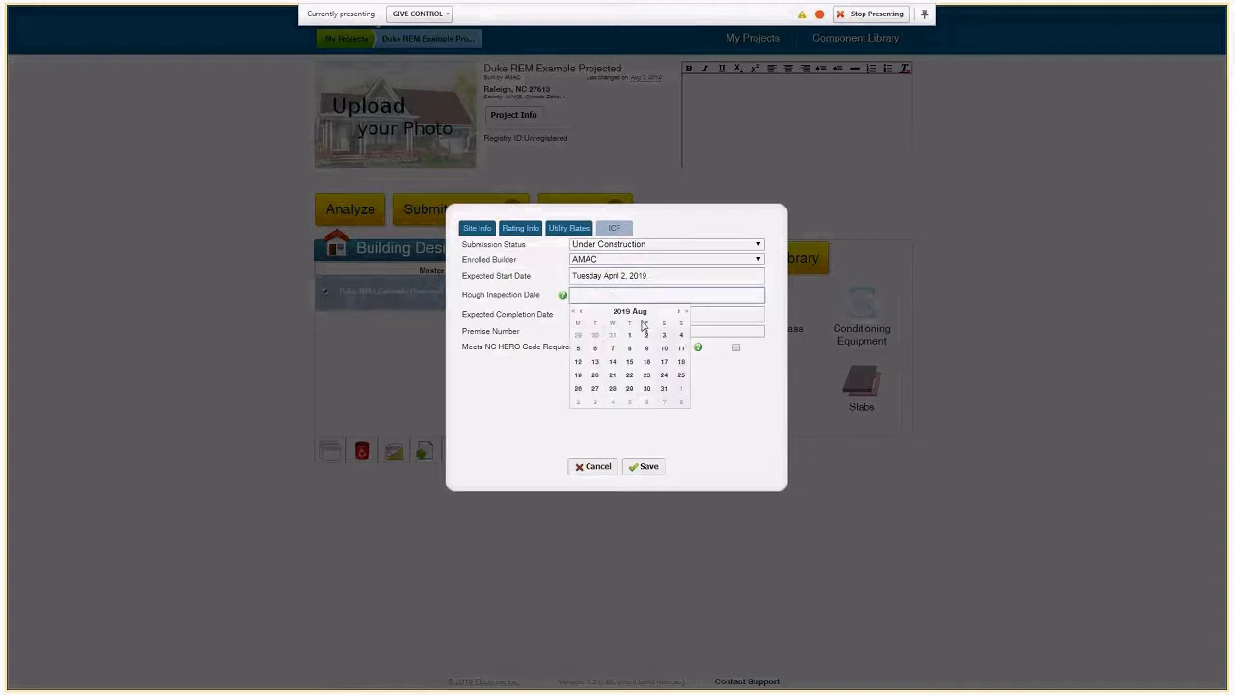
pyautogui.click(582, 311)
pyautogui.click(611, 374)
pyautogui.click(650, 314)
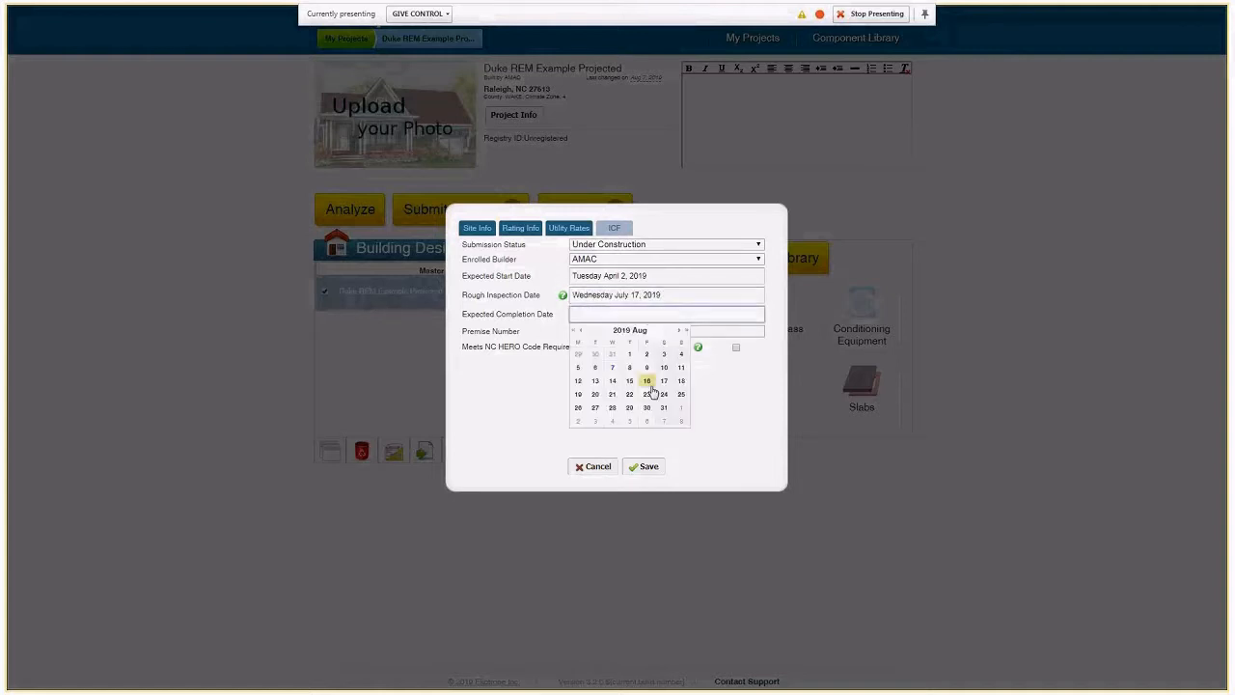
pyautogui.click(629, 366)
pyautogui.click(611, 332)
pyautogui.write('12345')
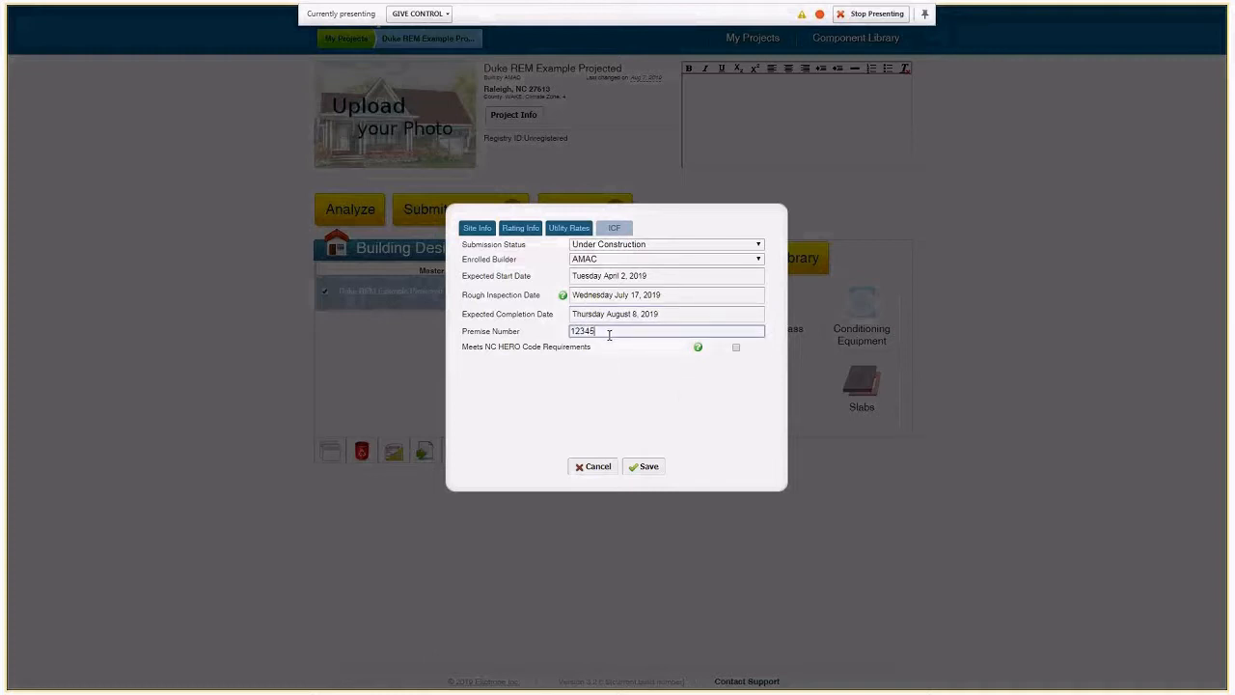
pyautogui.click(642, 470)
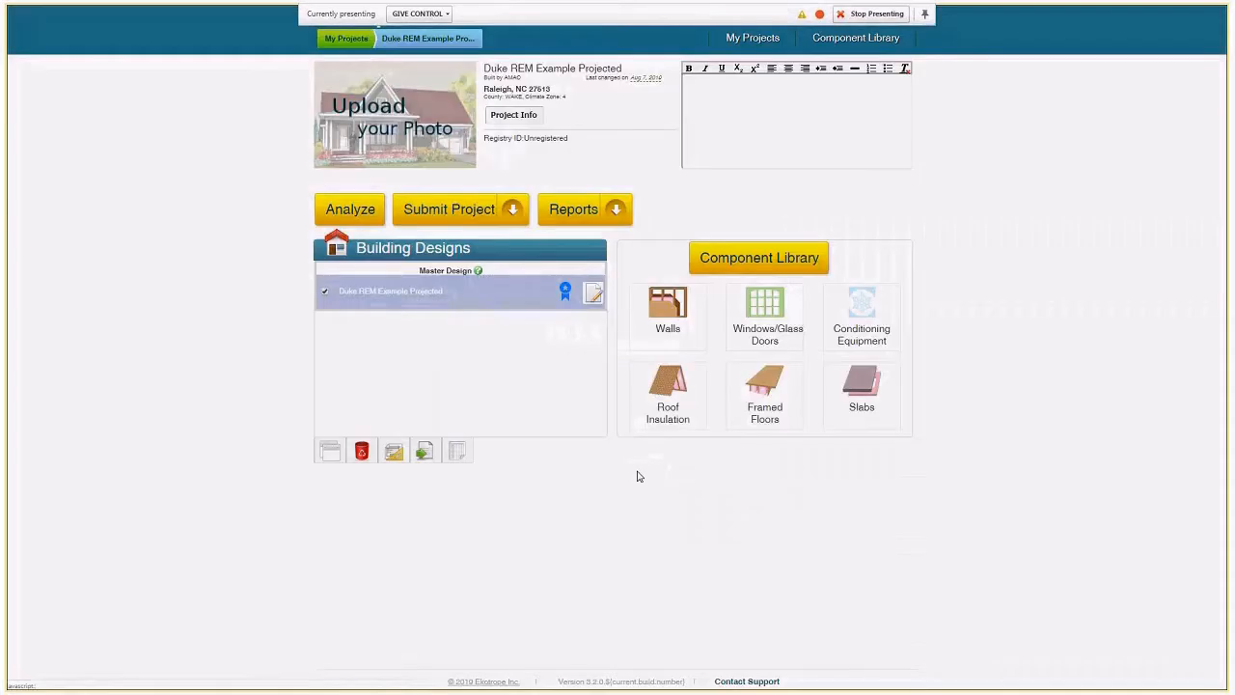
# Run the Duke HERO Program QA checks on the project, review them, and submit the project to the program.
pyautogui.click(511, 210)
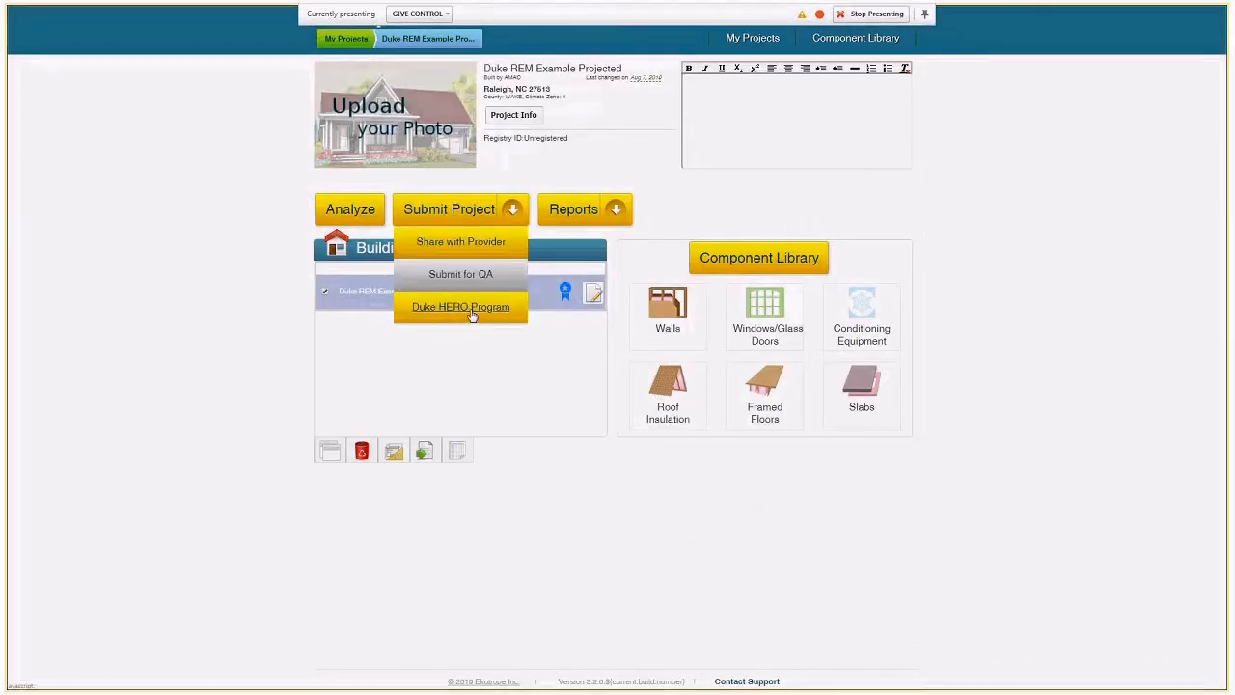
pyautogui.moveTo(513, 210)
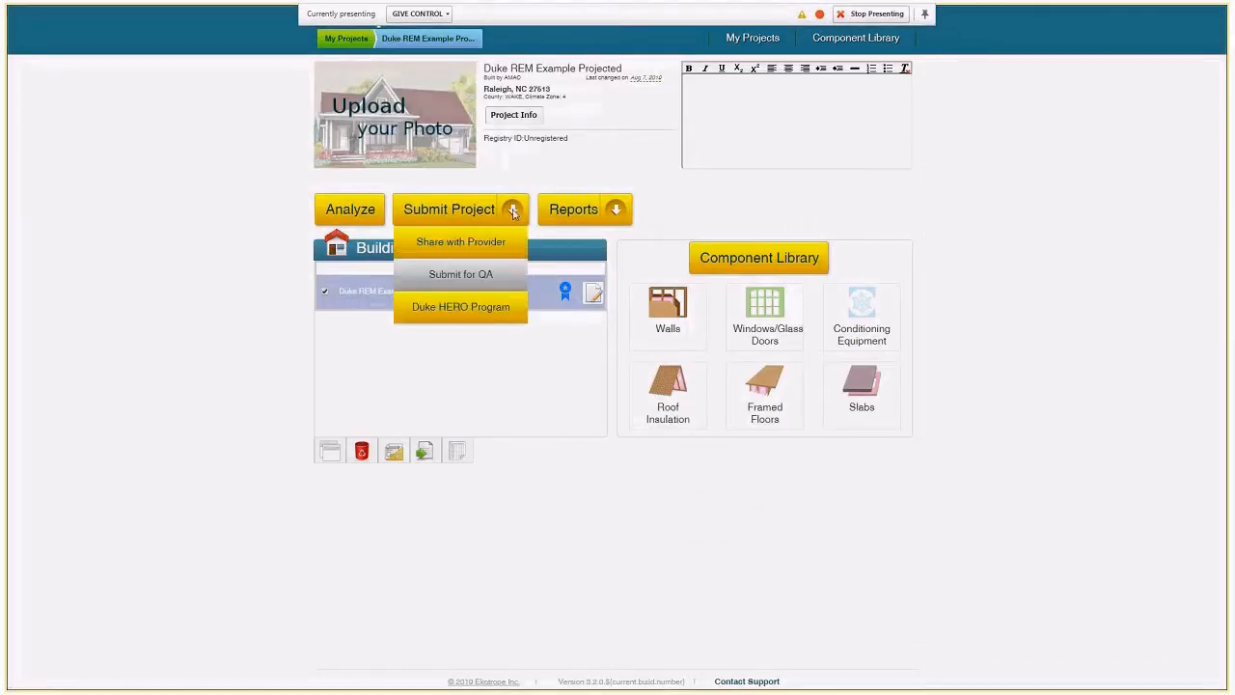
pyautogui.click(481, 313)
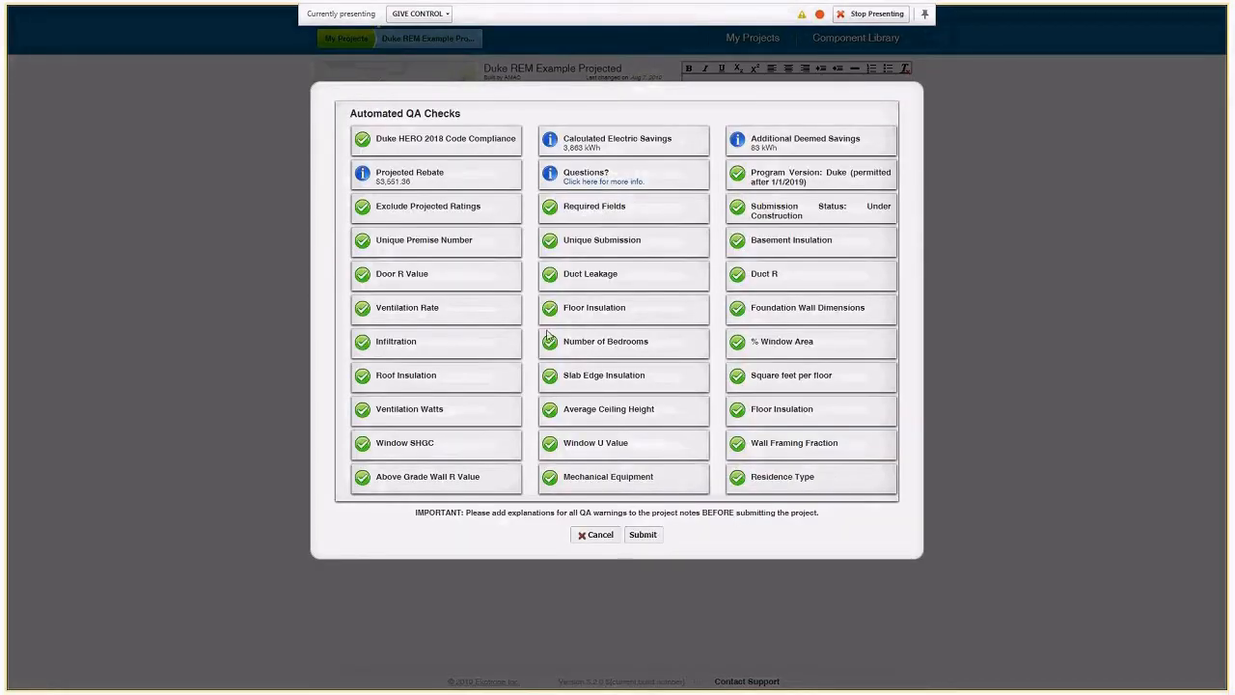
pyautogui.click(641, 534)
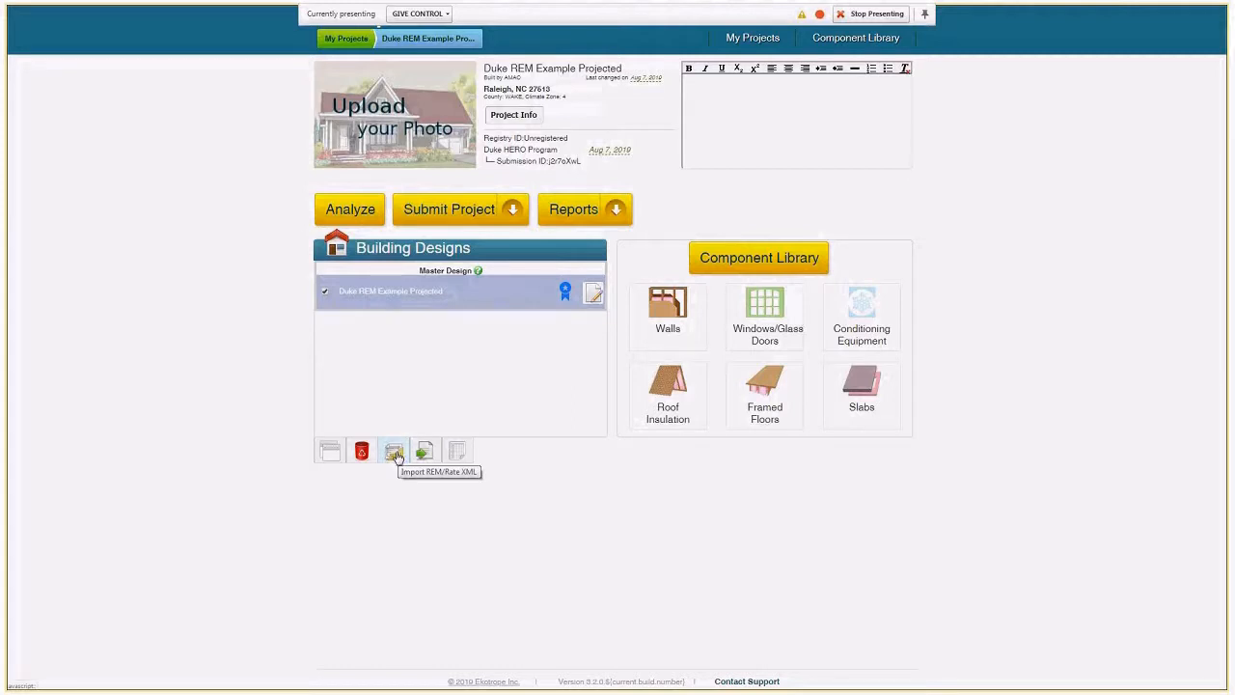
# Import the REM/Rate file Duke REM Example Final.xml into the project as an additional building design.
pyautogui.click(395, 453)
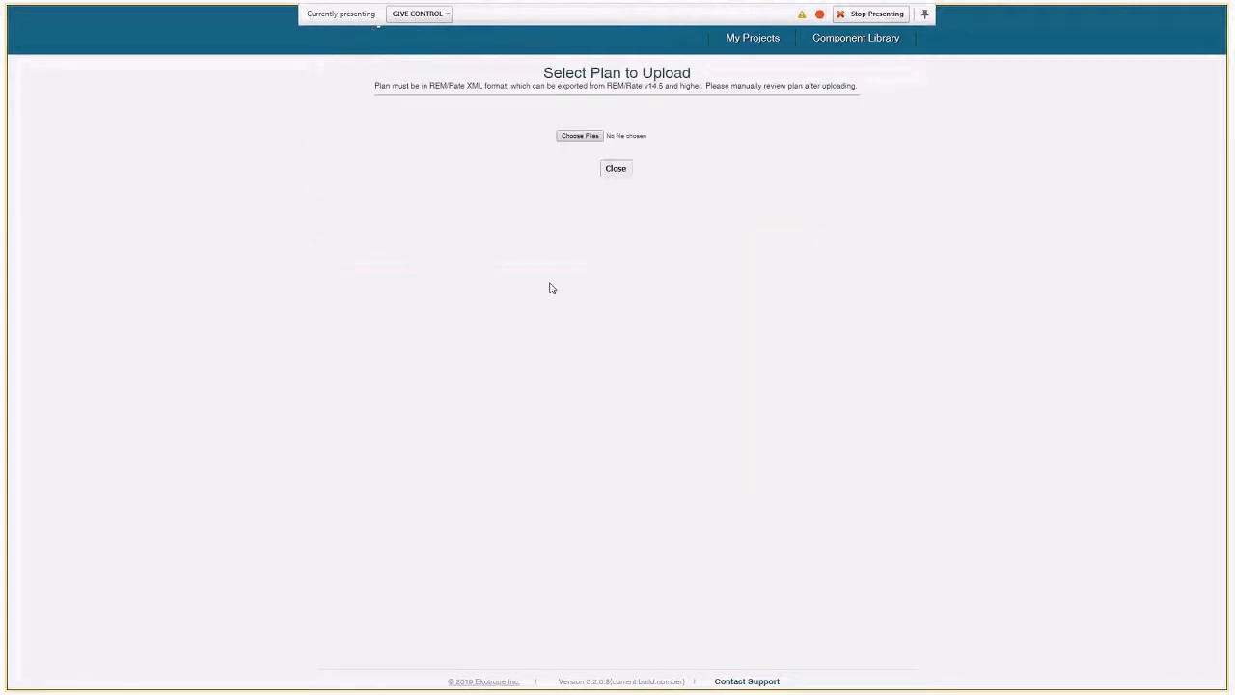
pyautogui.click(580, 136)
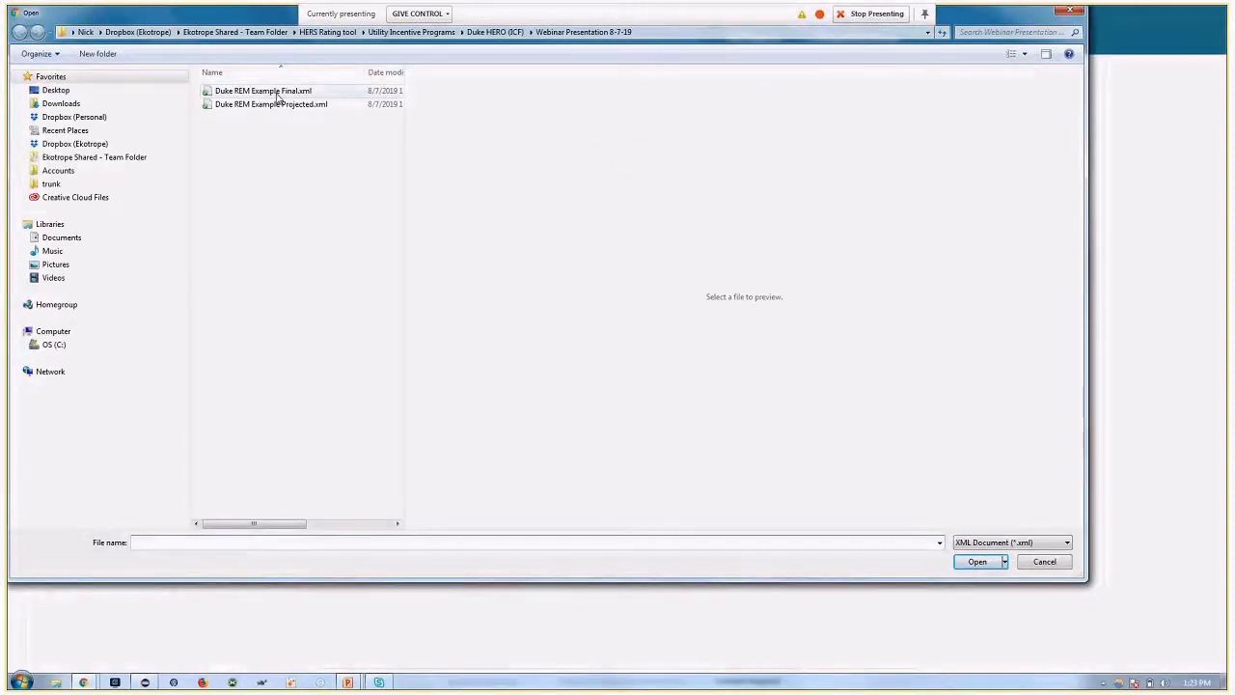
pyautogui.doubleClick(277, 92)
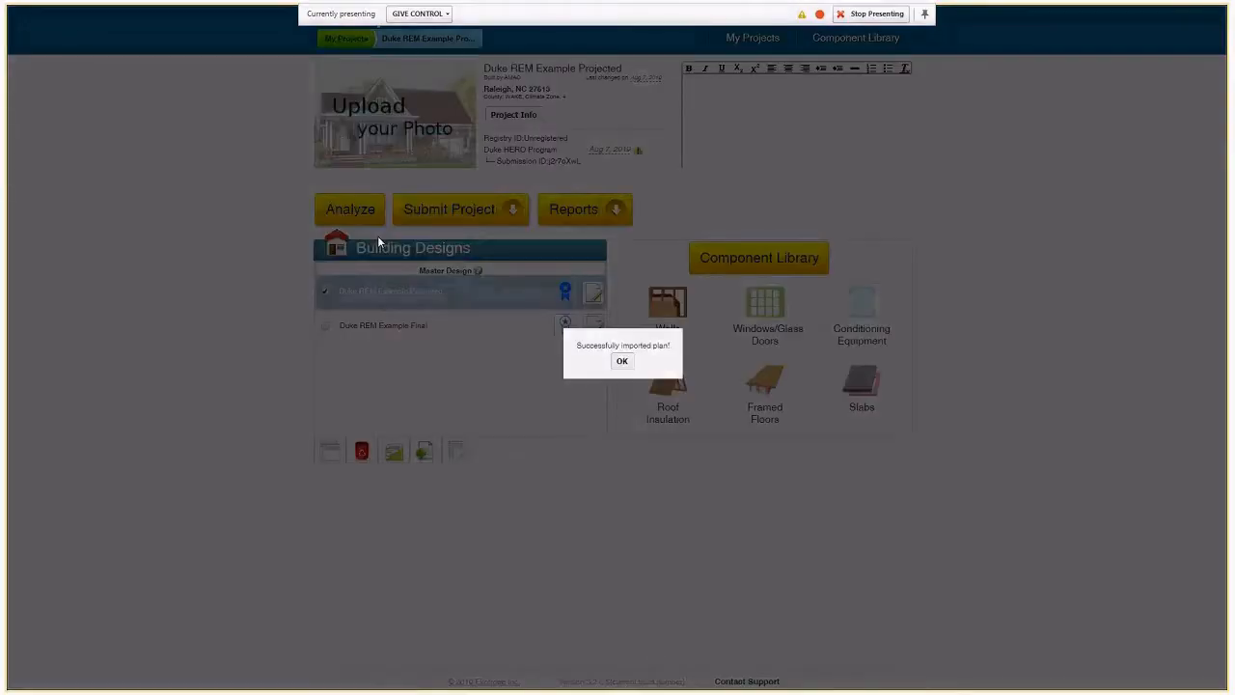
pyautogui.click(628, 361)
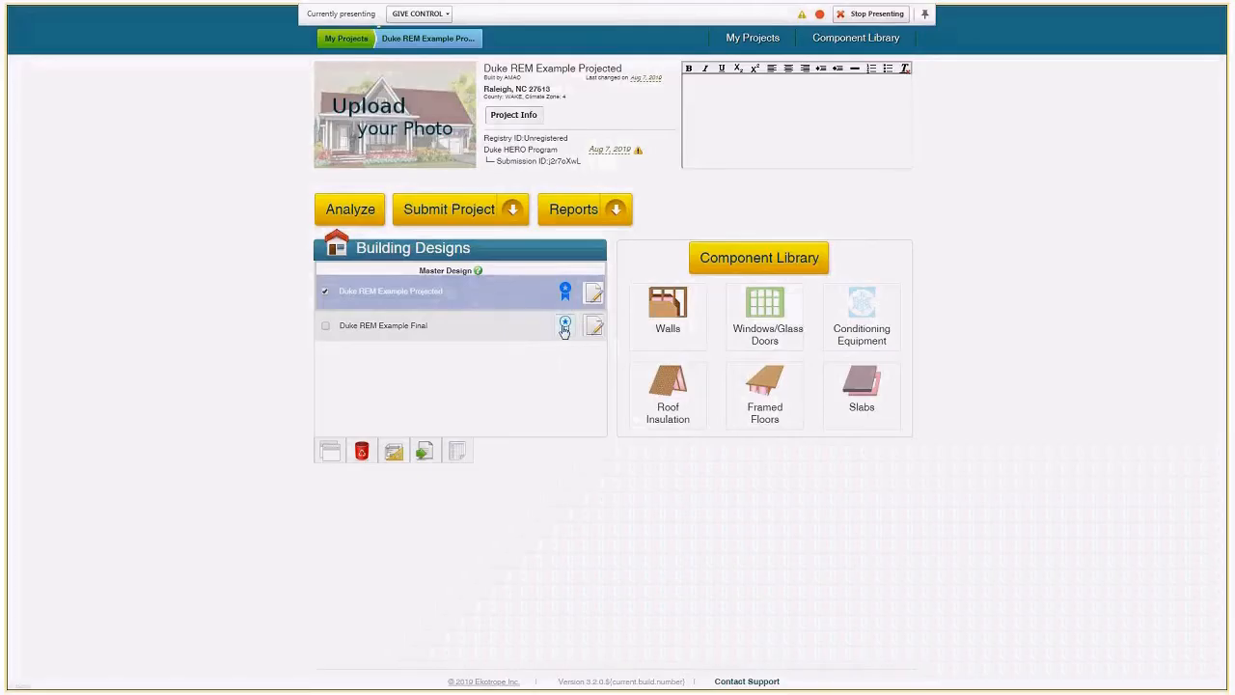
# Make the Duke REM Example Final design the project's master design and return to the project list.
pyautogui.click(564, 325)
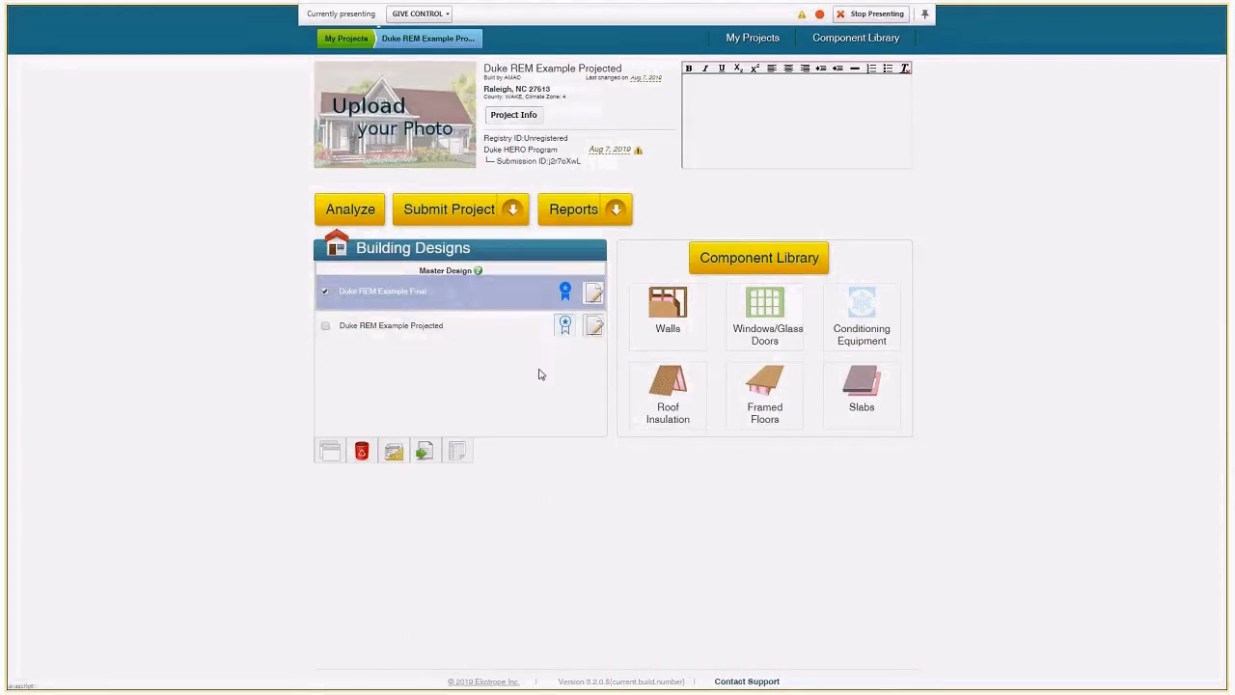
pyautogui.click(512, 218)
pyautogui.click(340, 43)
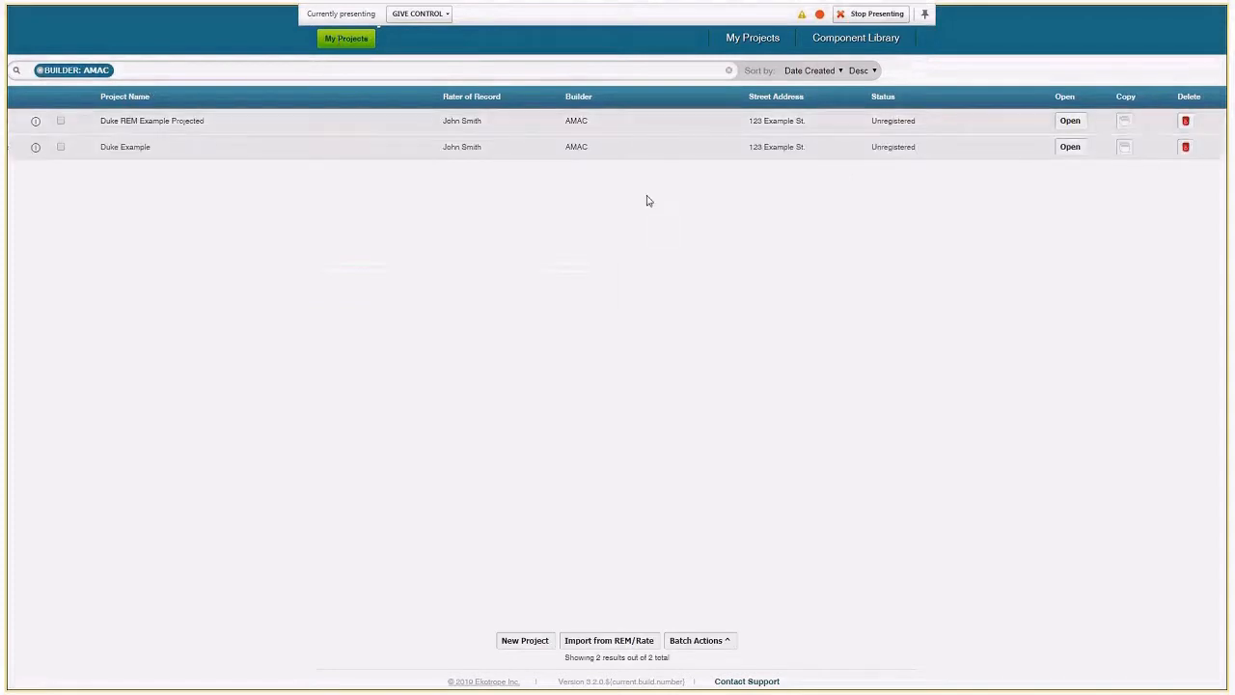
# Open the "Not passing HERO. Why not?" design of the Duke Example project and look over its envelope and fenestration inputs.
pyautogui.click(1069, 146)
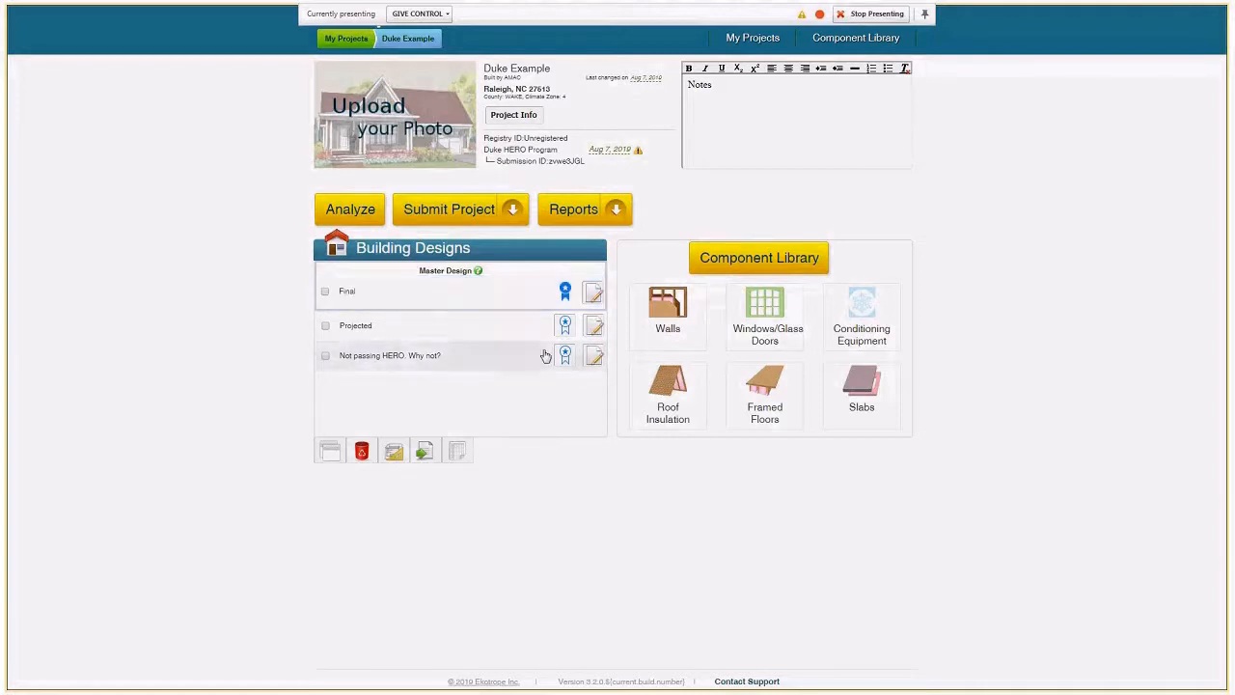
pyautogui.click(593, 355)
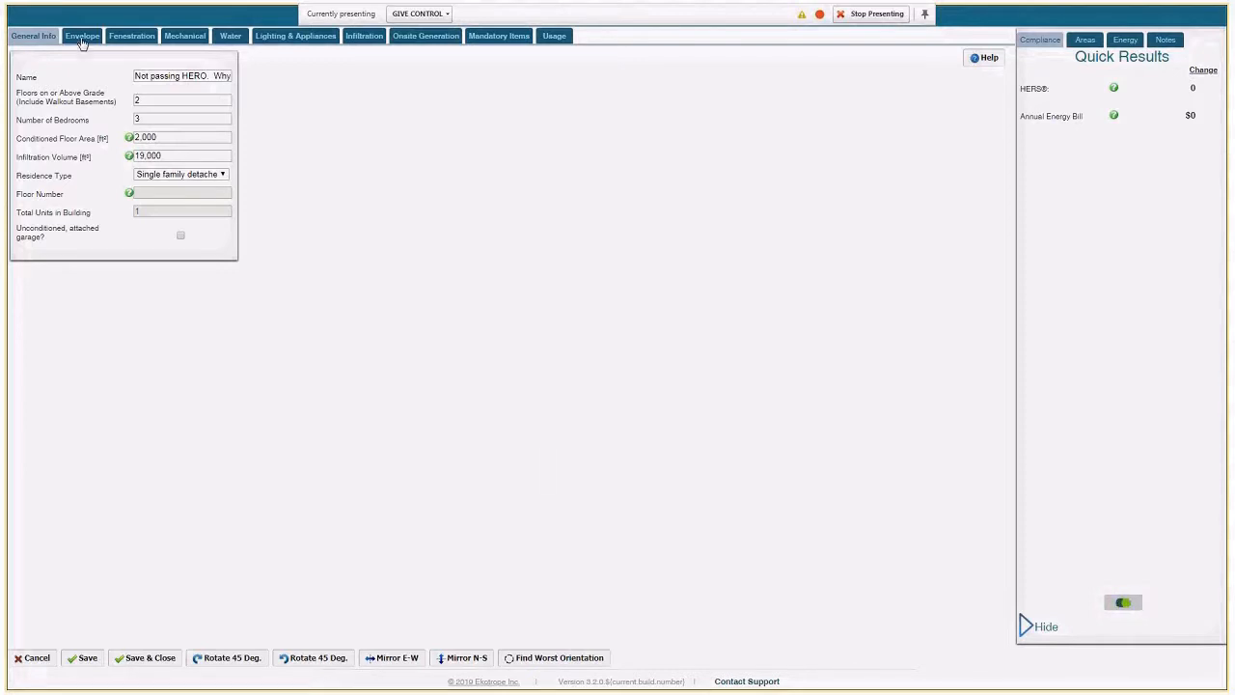
pyautogui.click(83, 39)
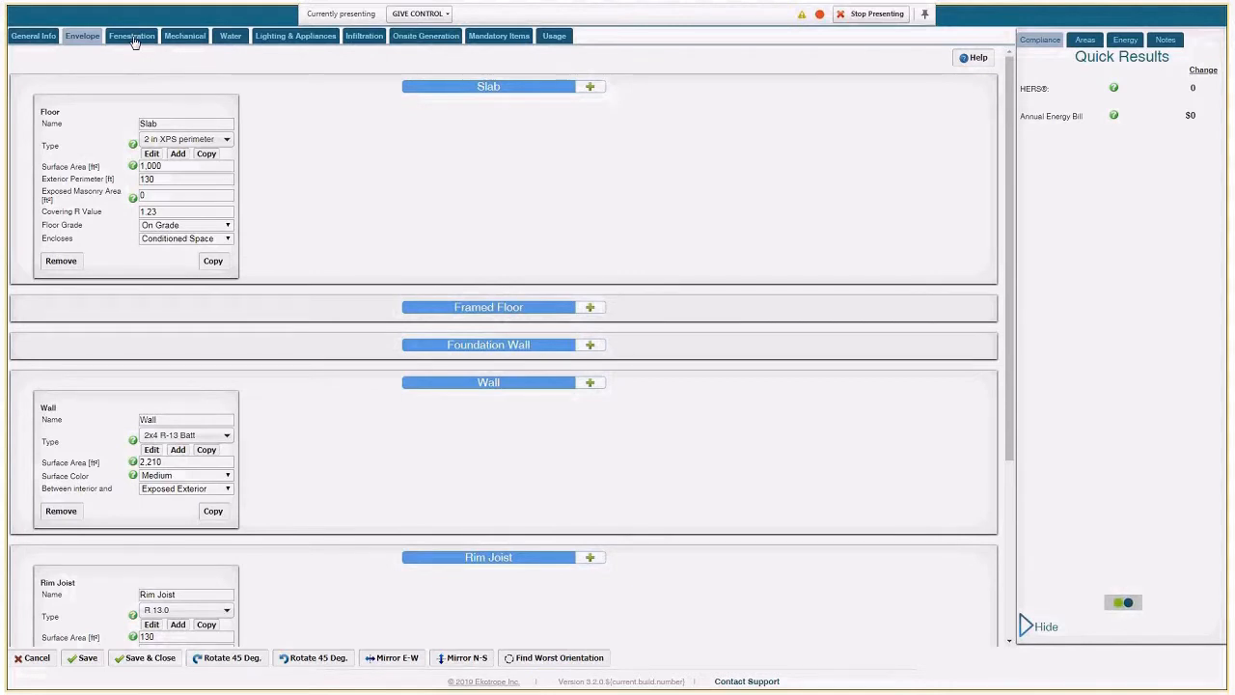
pyautogui.click(134, 39)
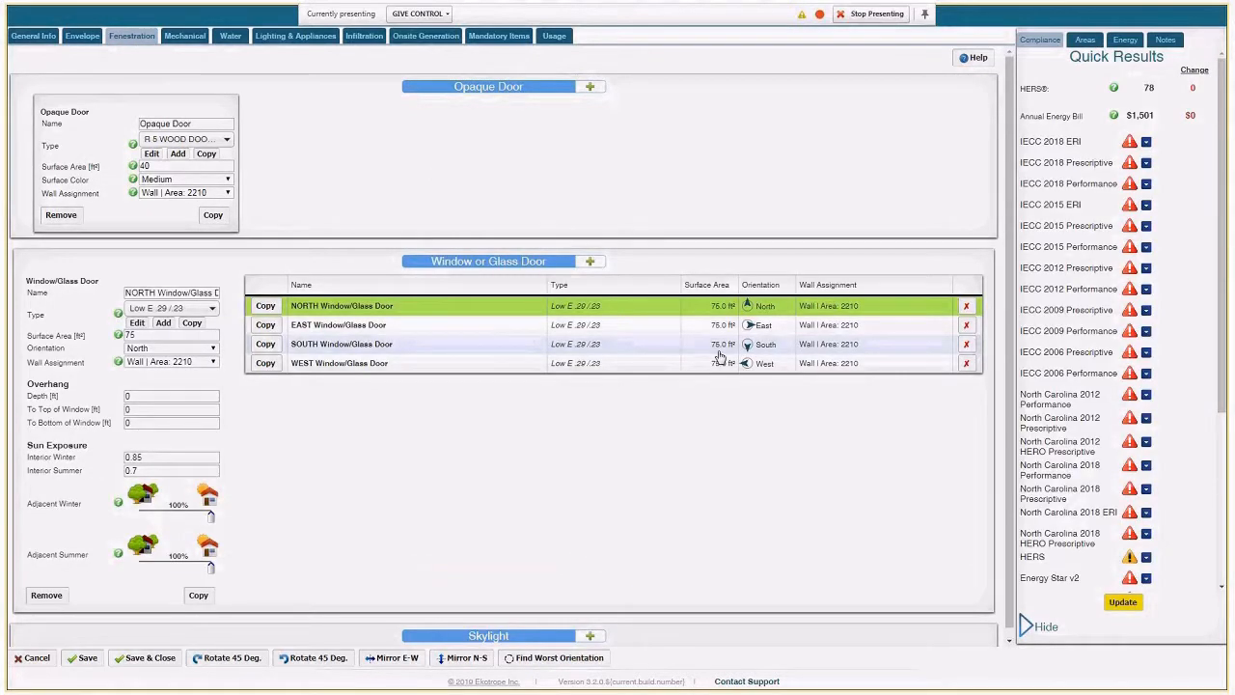
# Examine the design's Duke 2018 HERO Performance compliance details, including item 405.3, and leave the design without saving.
pyautogui.scroll(-1, 868, 386)
pyautogui.scroll(-2, 1051, 425)
pyautogui.scroll(-4, 1052, 425)
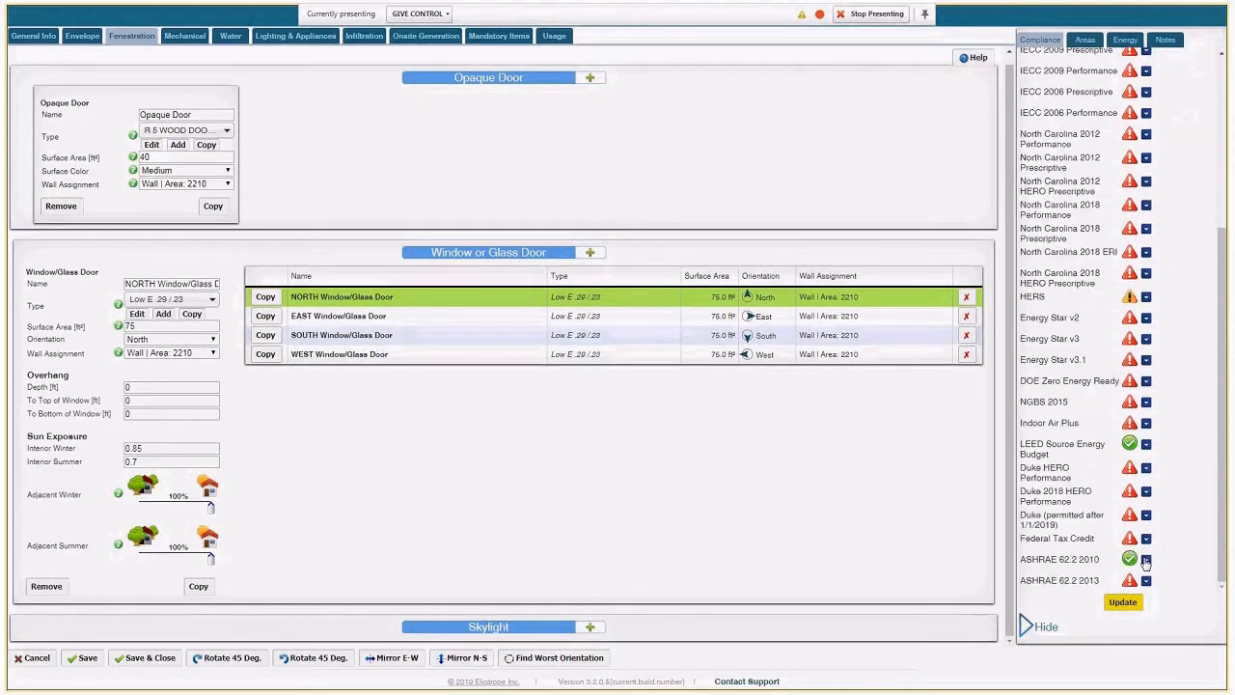
pyautogui.click(1145, 491)
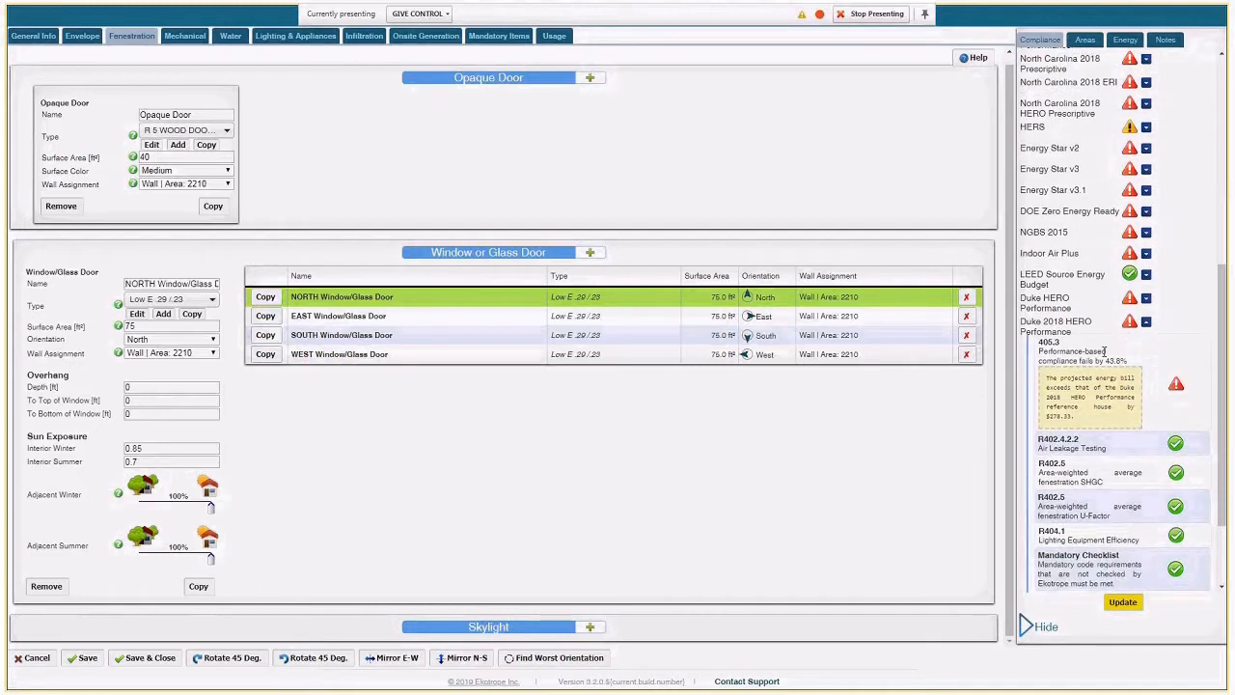
pyautogui.moveTo(1102, 360); pyautogui.dragTo(1134, 367)
pyautogui.click(37, 662)
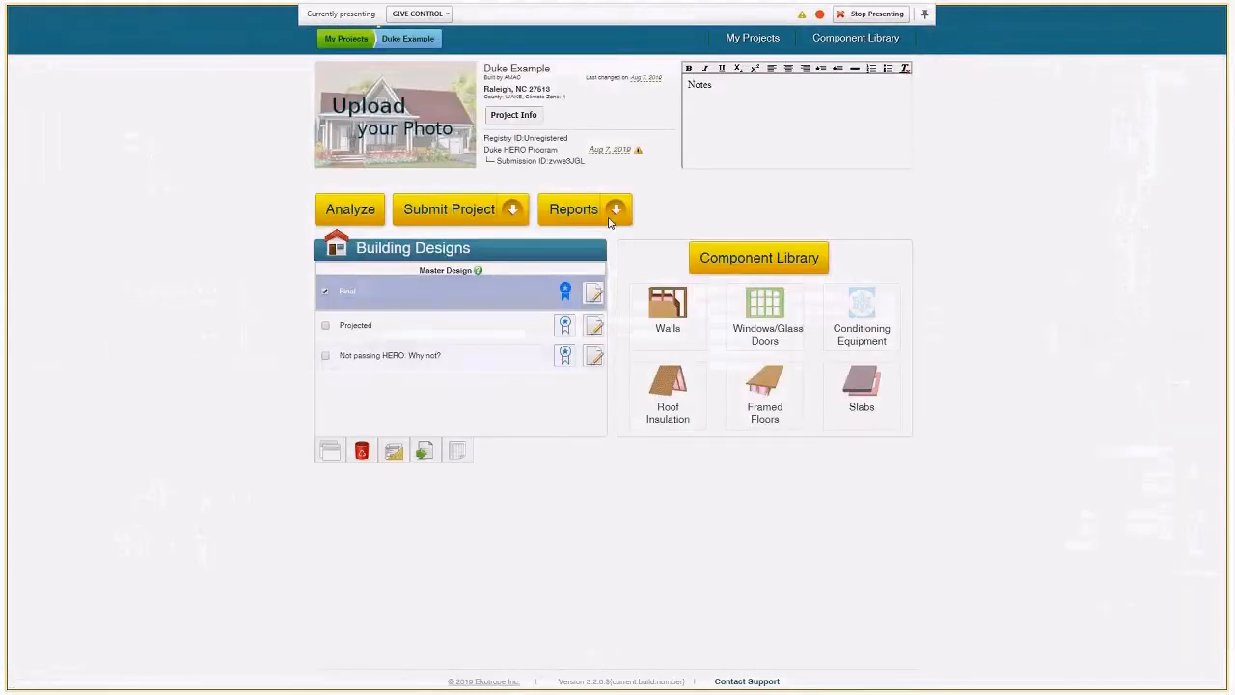
# Generate the Duke 2018 HERO Fuel Summary Comparison, Proposed Home Summary, Reference Home Summary and Component Loads reports for the "Not passing HERO. Why not?" design.
pyautogui.click(400, 303)
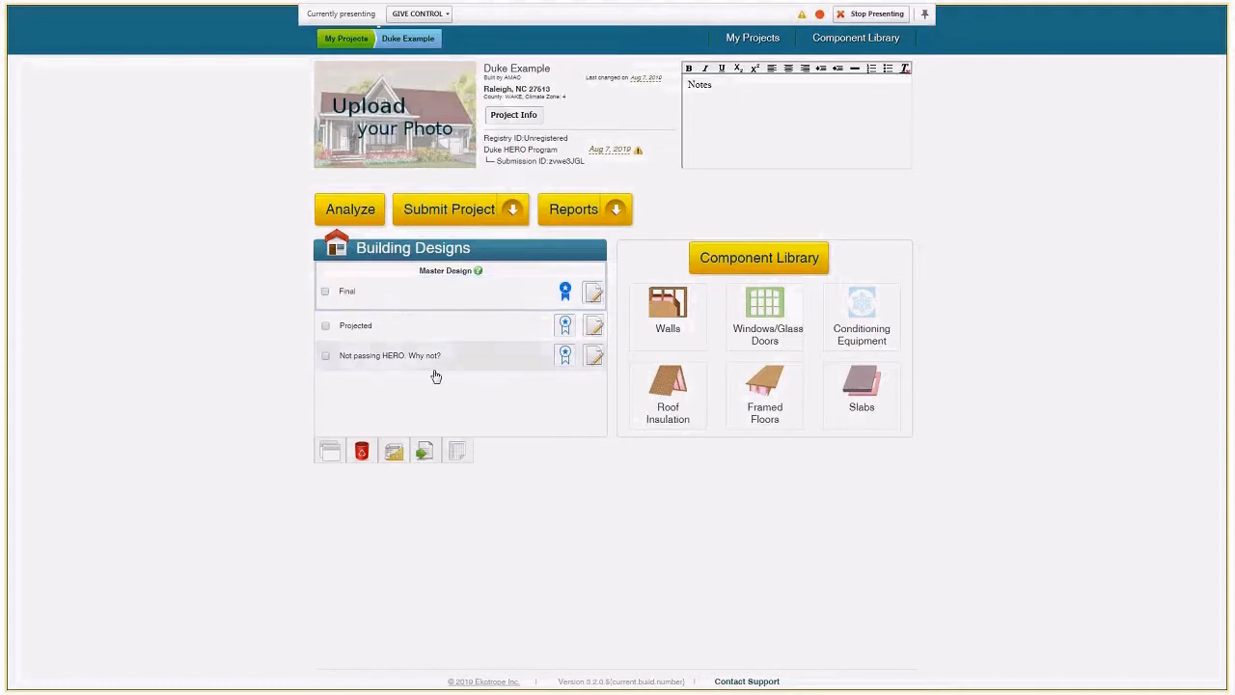
pyautogui.click(435, 368)
pyautogui.moveTo(594, 215)
pyautogui.click(577, 242)
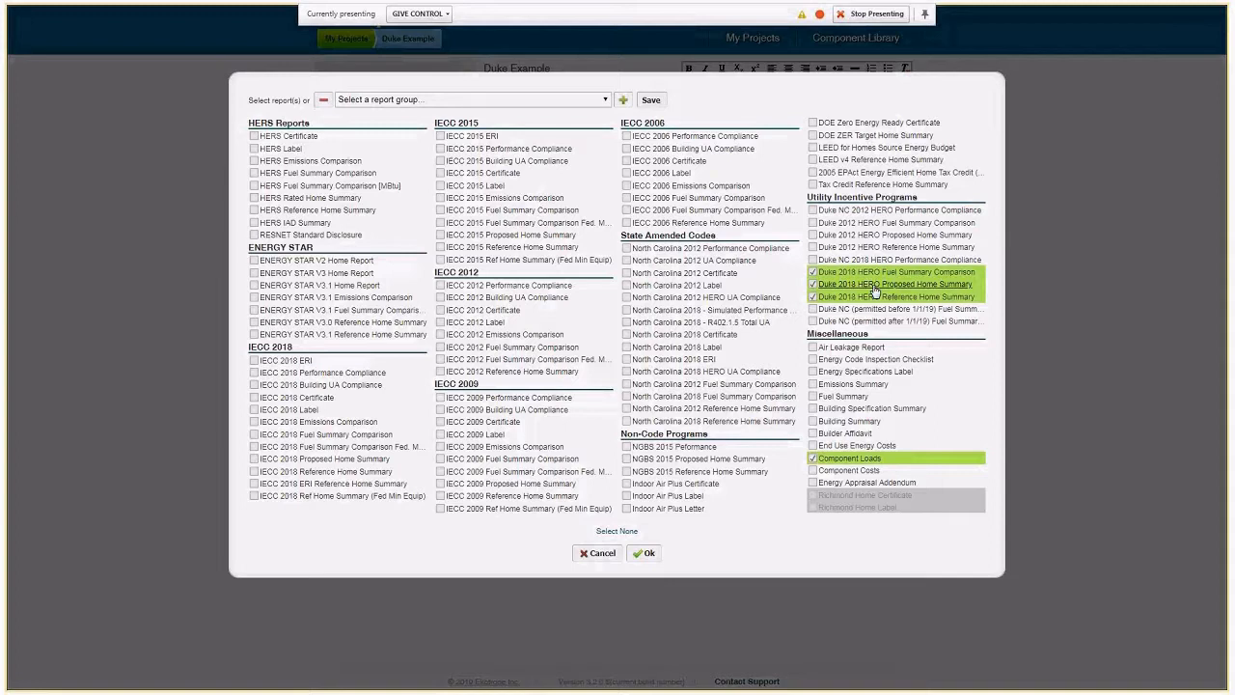
pyautogui.click(646, 555)
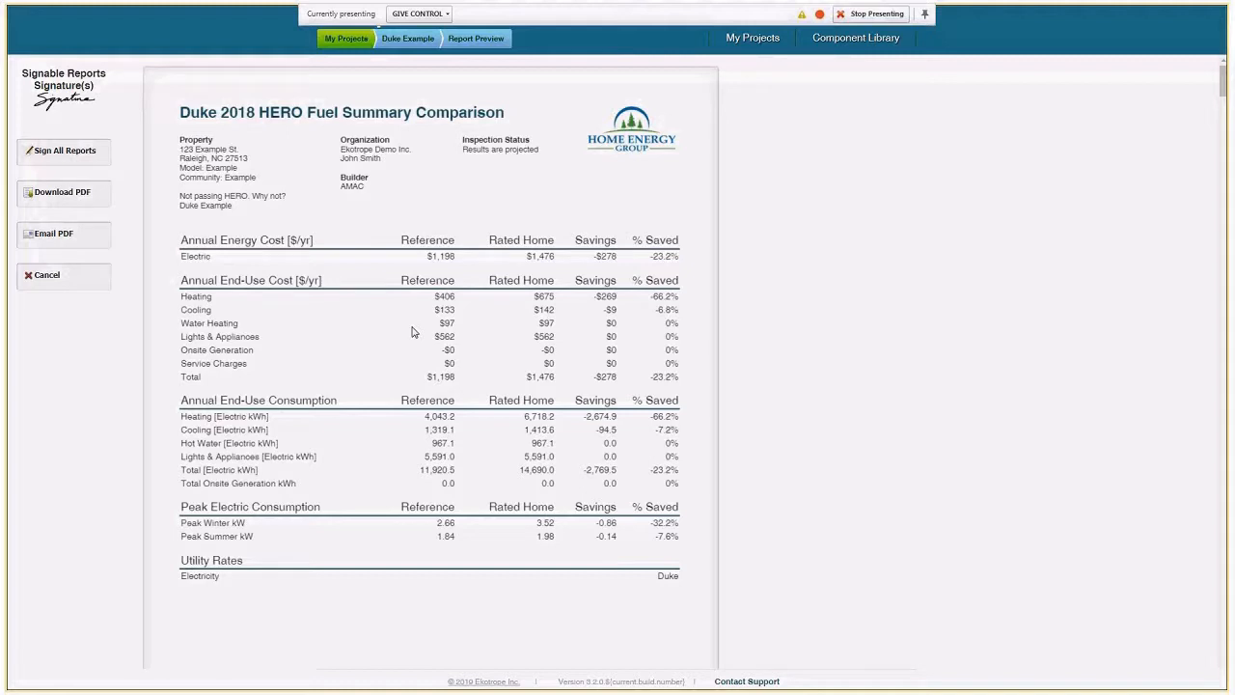
# Compare the reference and rated home's annual end-use costs, especially heating and cooling savings, in the Duke 2018 HERO Fuel Summary Comparison.
pyautogui.moveTo(498, 281); pyautogui.dragTo(555, 274)
pyautogui.moveTo(408, 280); pyautogui.dragTo(446, 280)
pyautogui.click(447, 279)
pyautogui.moveTo(543, 323); pyautogui.dragTo(555, 334)
pyautogui.click(567, 334)
pyautogui.moveTo(596, 299); pyautogui.dragTo(620, 315)
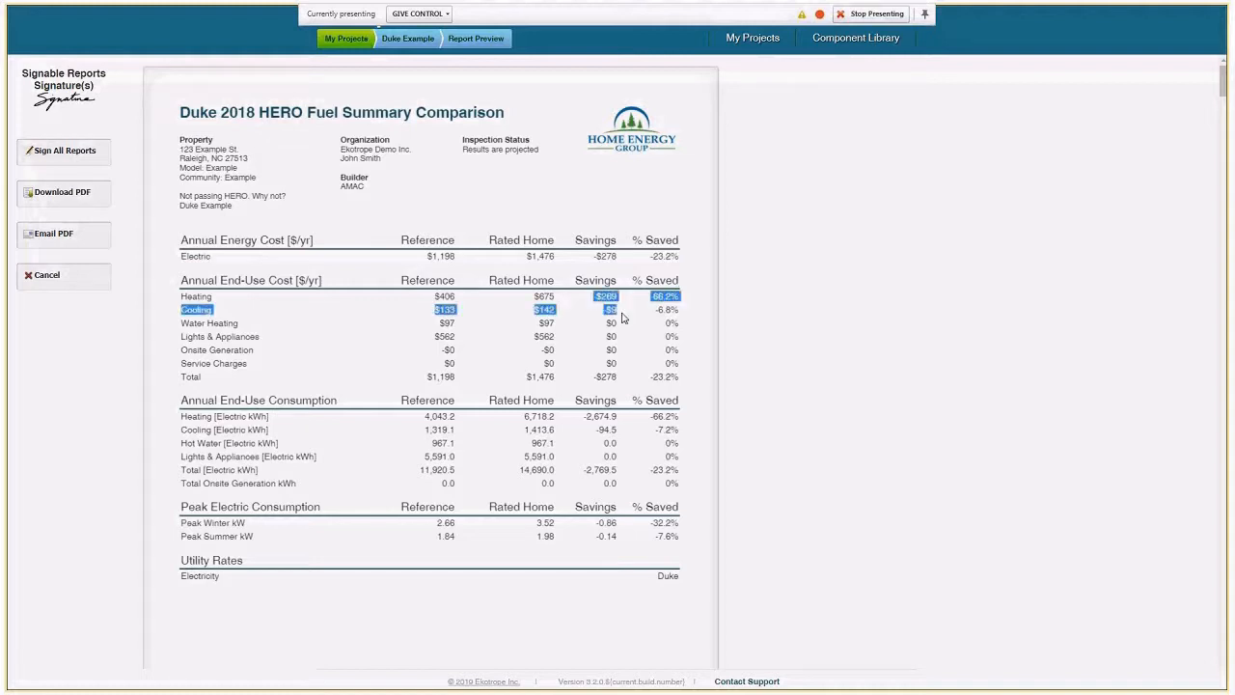
pyautogui.click(615, 299)
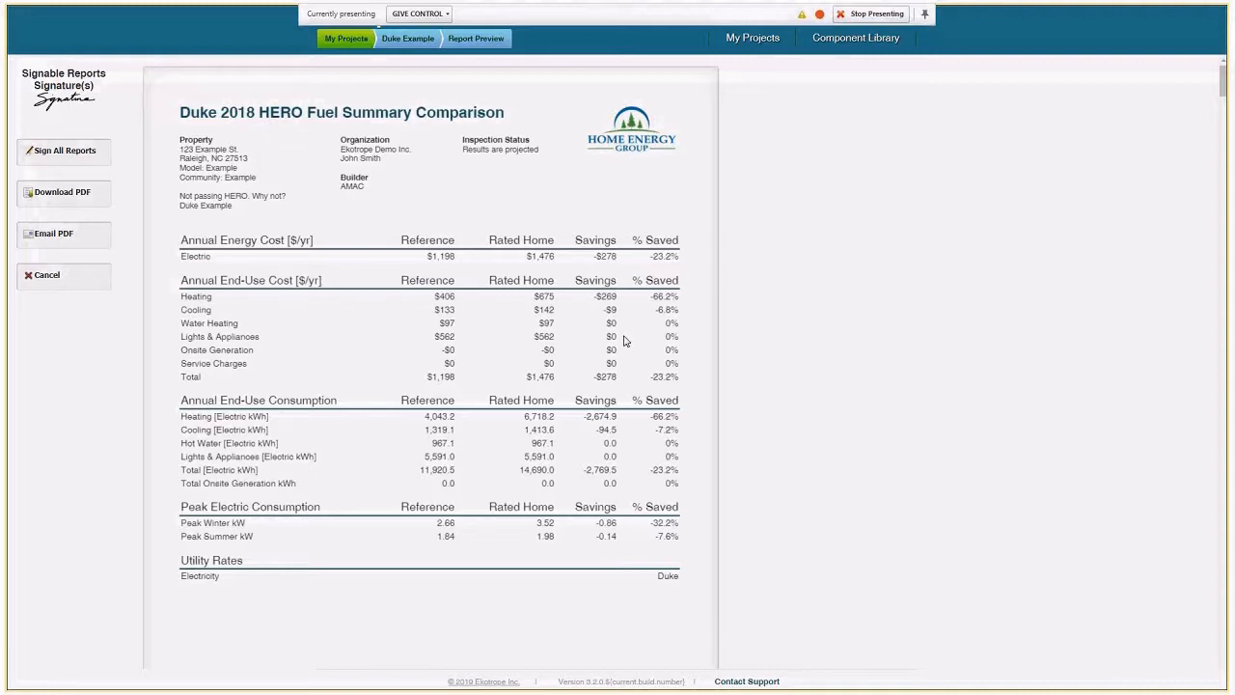
pyautogui.scroll(-5, 624, 341)
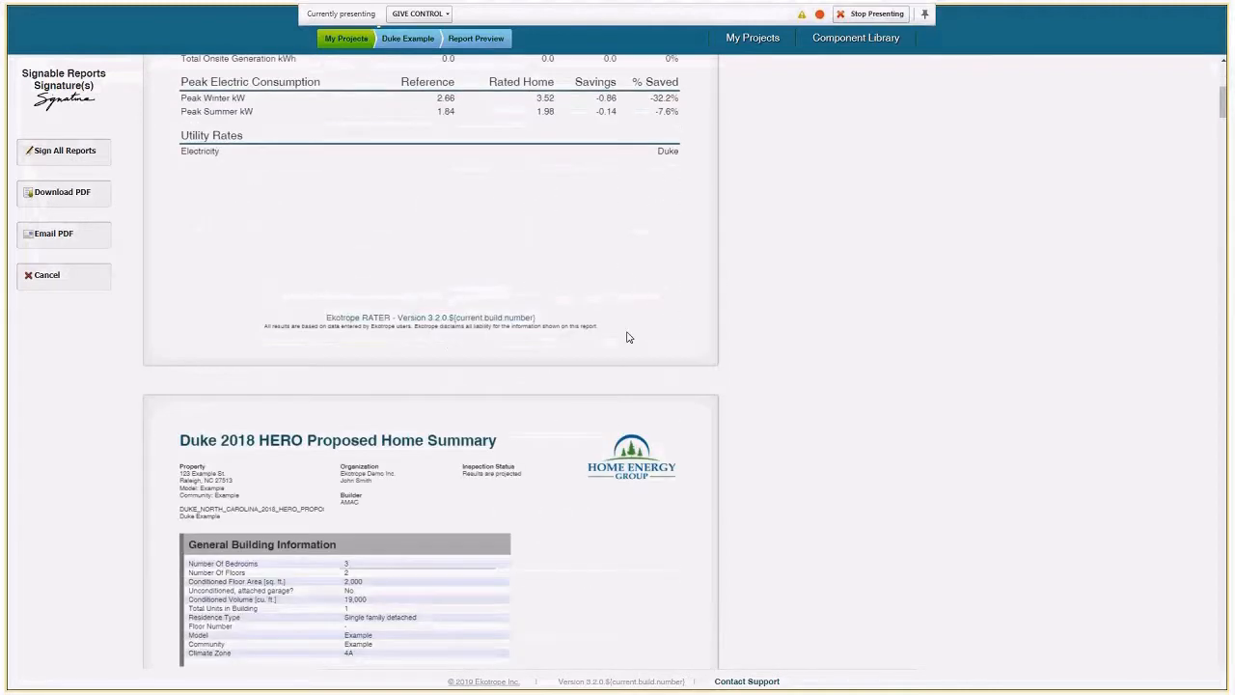
pyautogui.scroll(4, 627, 337)
pyautogui.scroll(1, 627, 337)
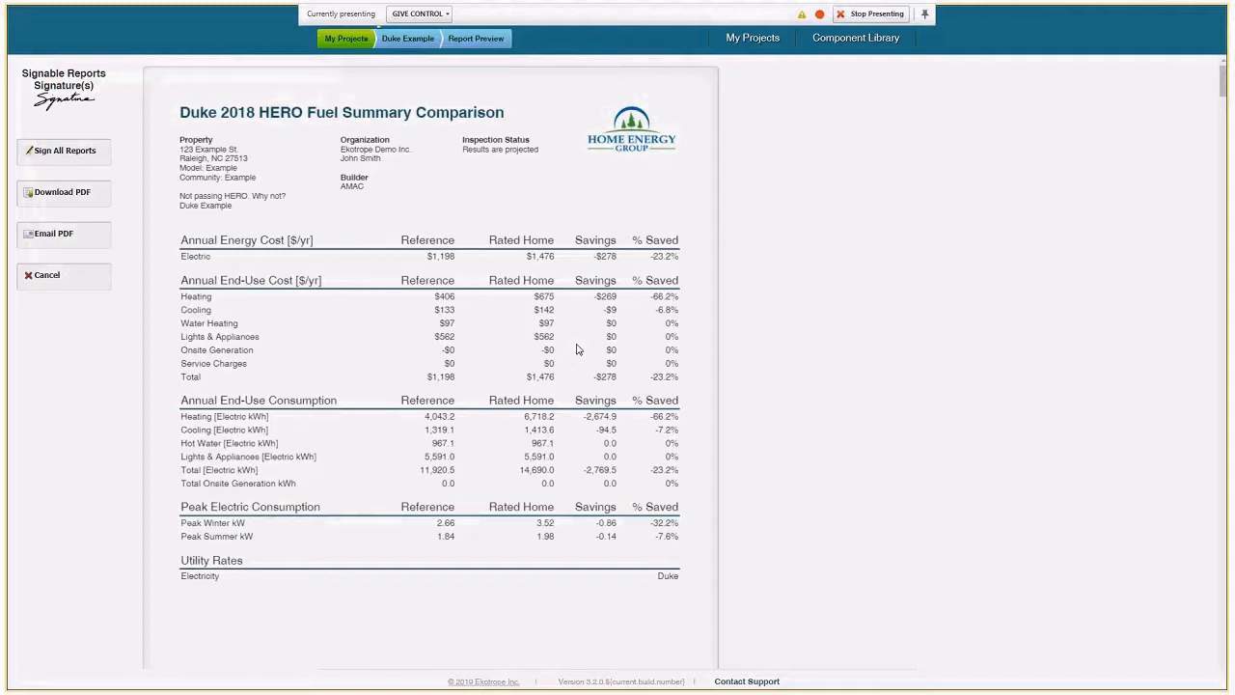
# Read through the Duke 2018 HERO Proposed Home Summary and the Heating & Cooling Loads chart, and close the report preview.
pyautogui.scroll(-5, 577, 349)
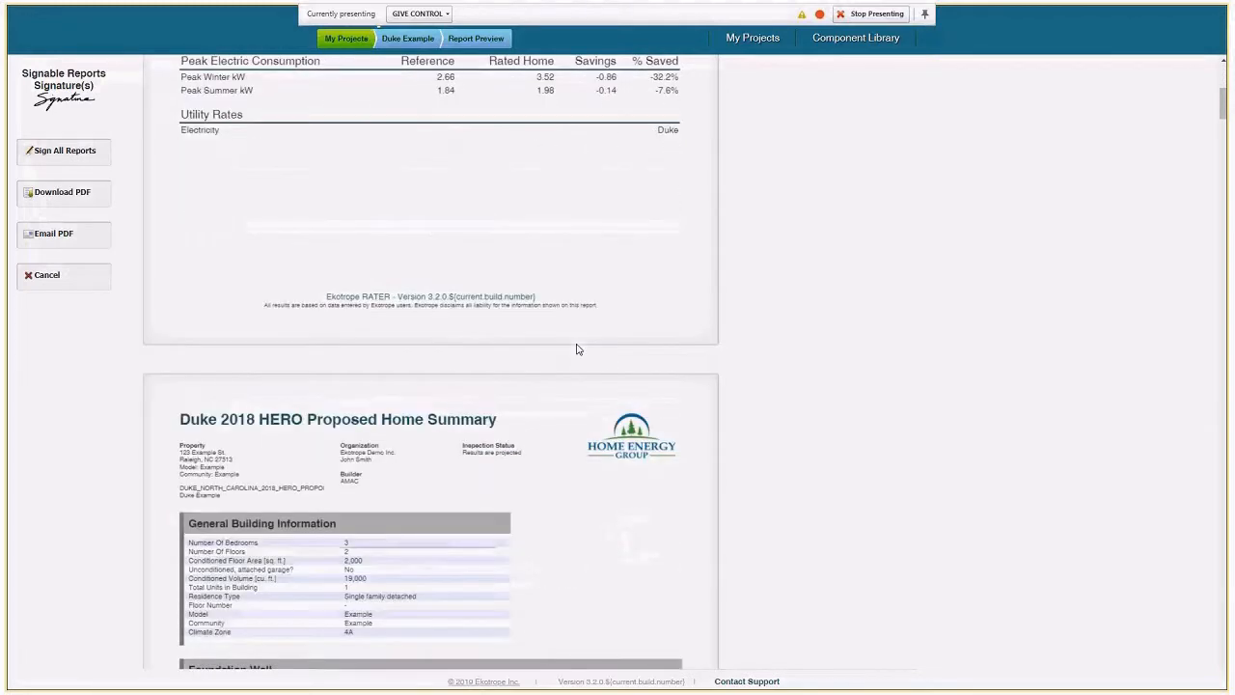
pyautogui.scroll(-3, 577, 349)
pyautogui.scroll(-2, 484, 330)
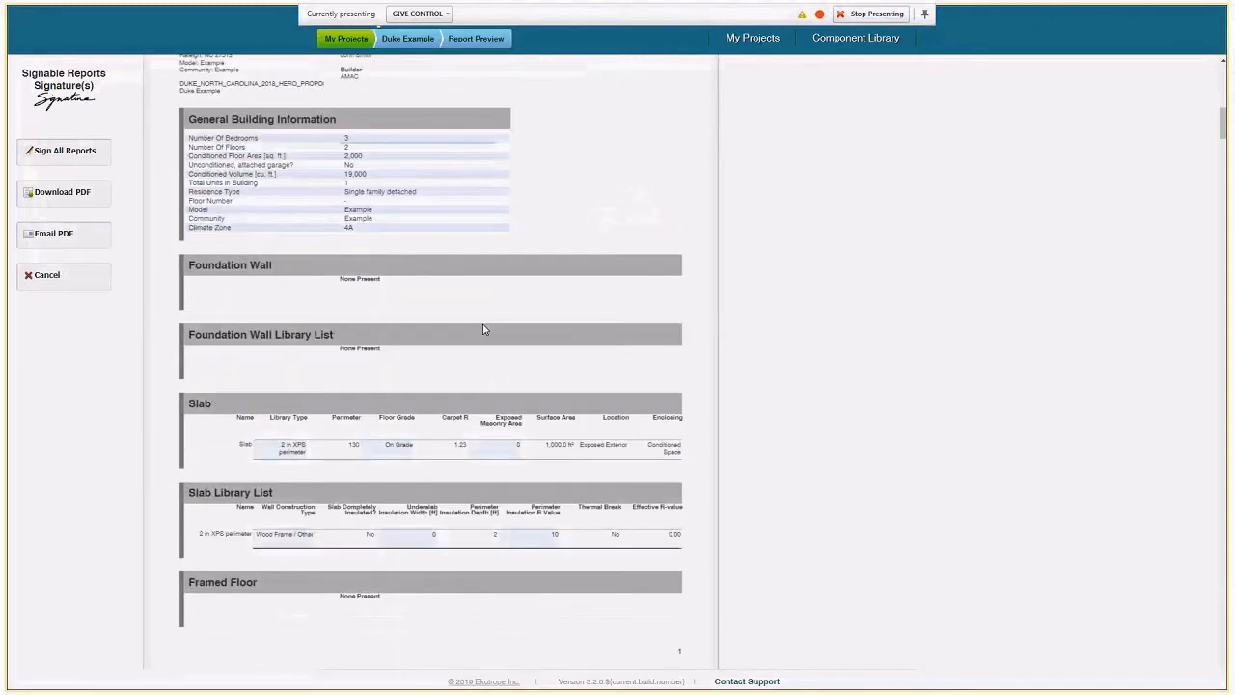
pyautogui.scroll(-1, 534, 290)
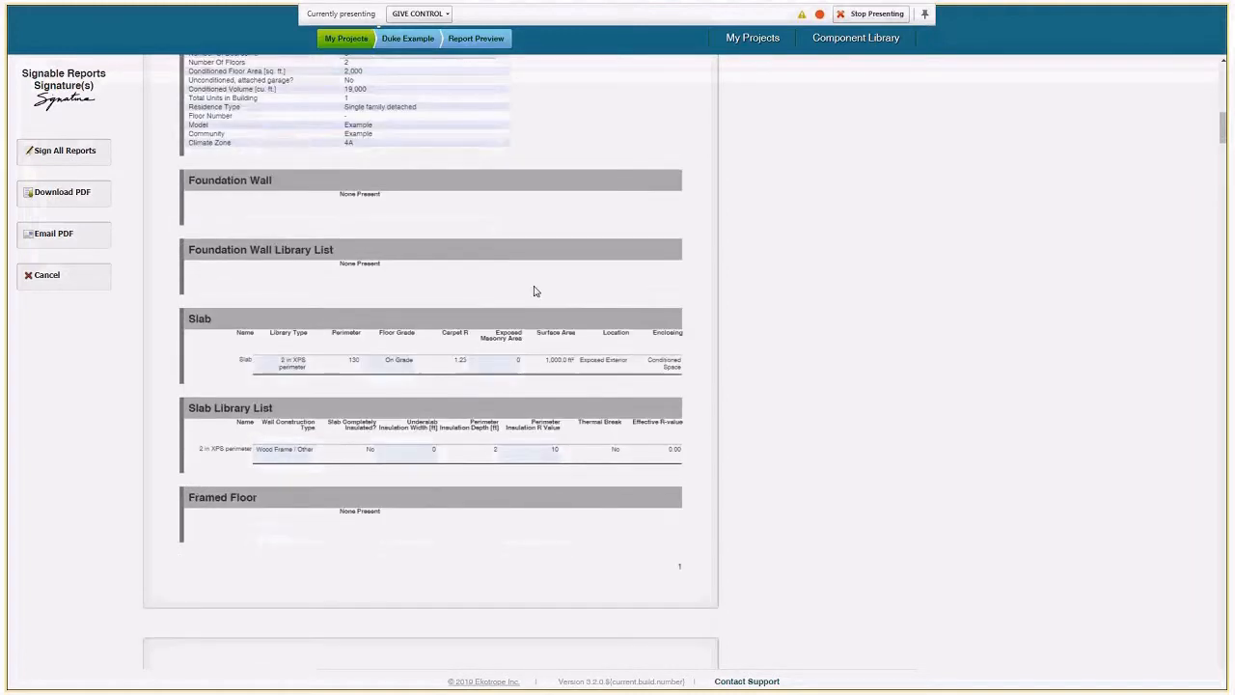
pyautogui.scroll(2, 535, 289)
pyautogui.scroll(-2, 523, 241)
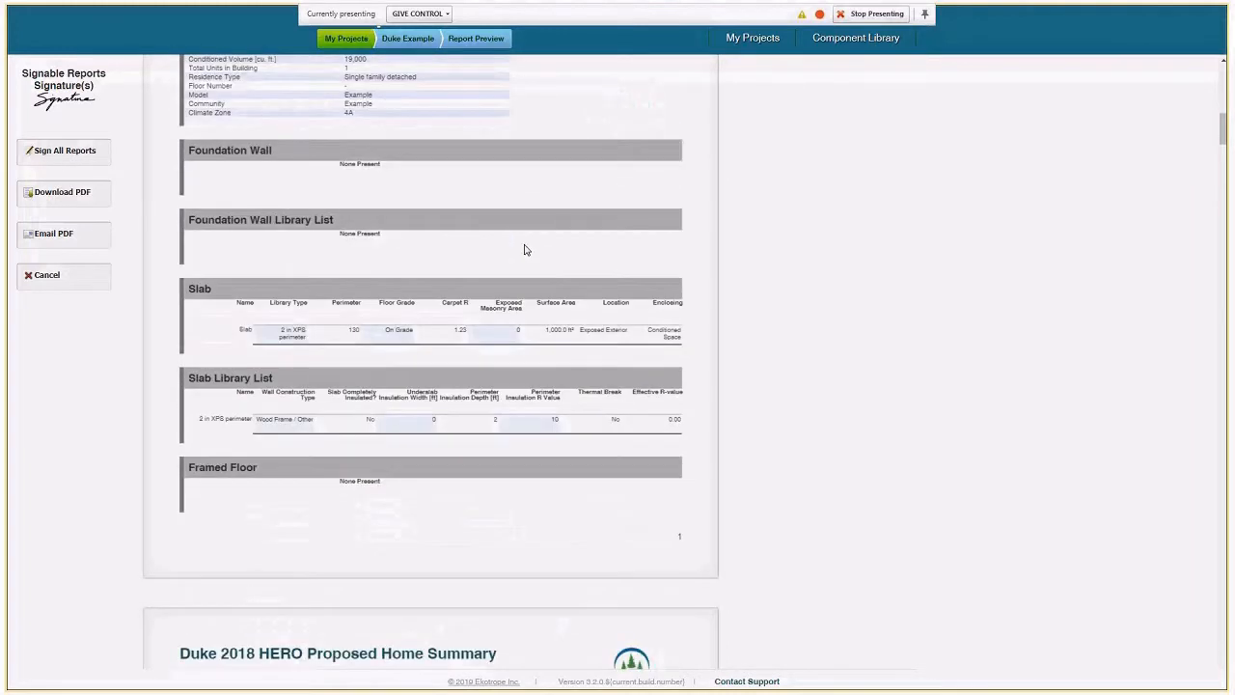
pyautogui.scroll(-1, 523, 250)
pyautogui.scroll(-10, 524, 249)
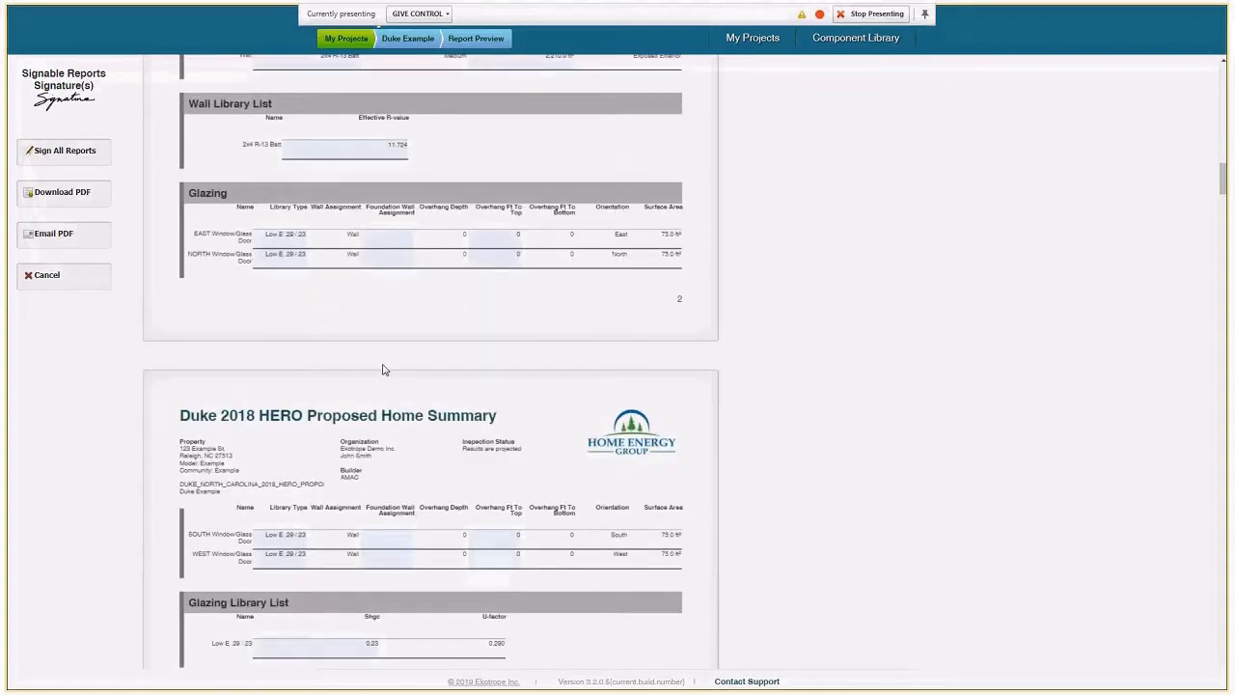
pyautogui.scroll(-1, 387, 360)
pyautogui.scroll(-1, 421, 302)
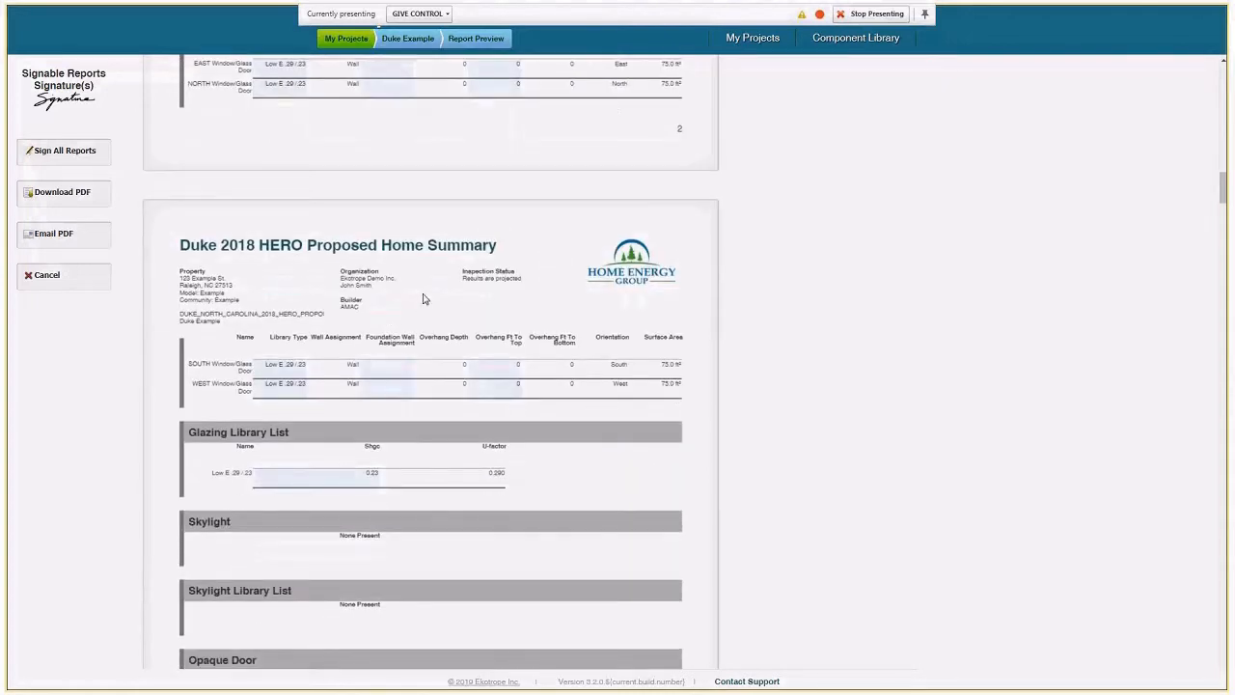
pyautogui.scroll(-2, 422, 298)
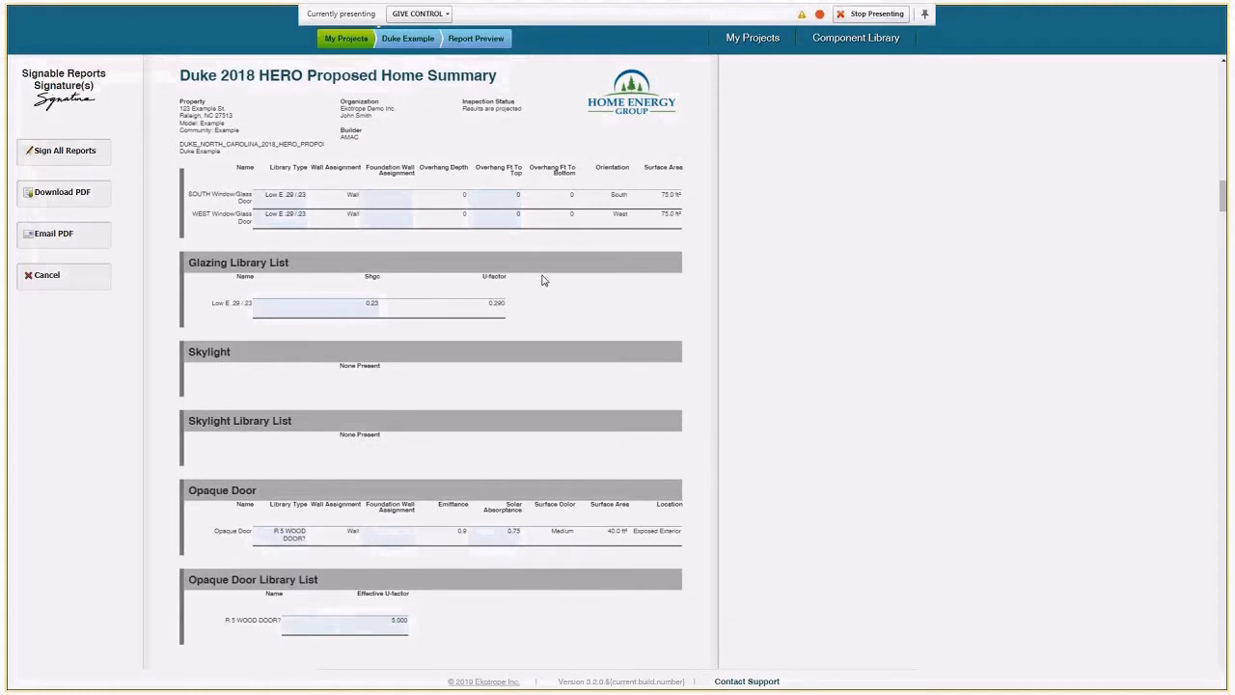
pyautogui.scroll(-2, 544, 276)
pyautogui.scroll(-5, 557, 293)
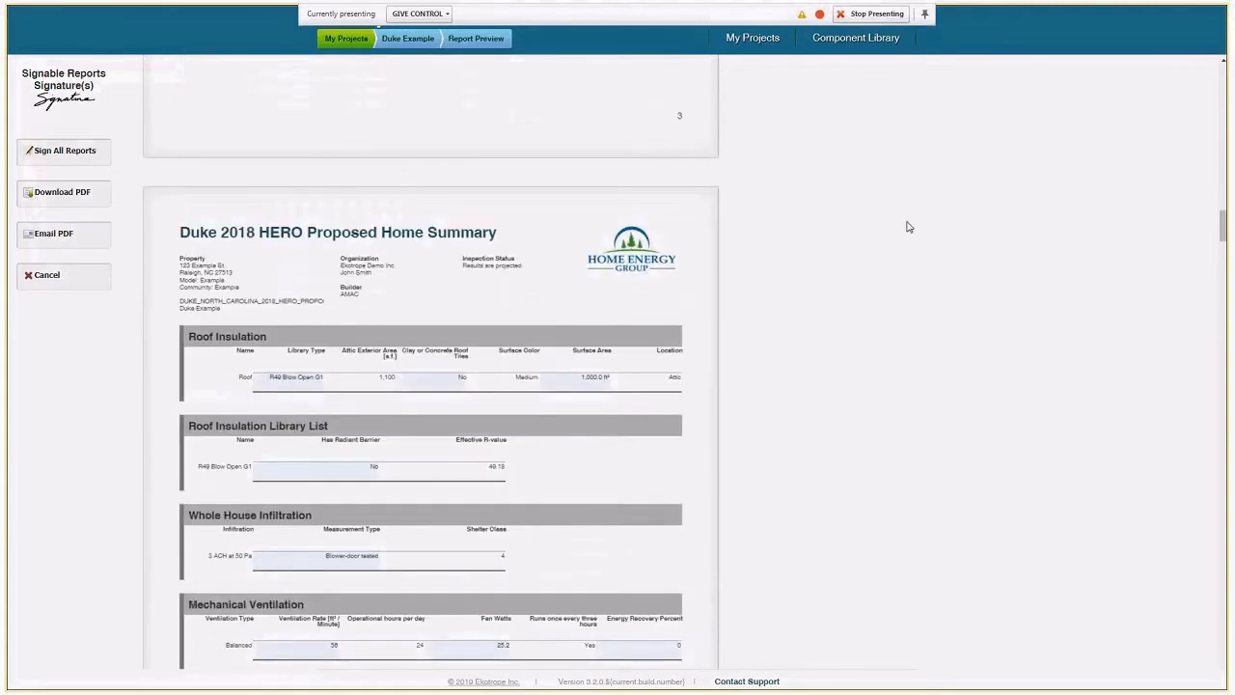
pyautogui.moveTo(1223, 237); pyautogui.dragTo(1223, 666)
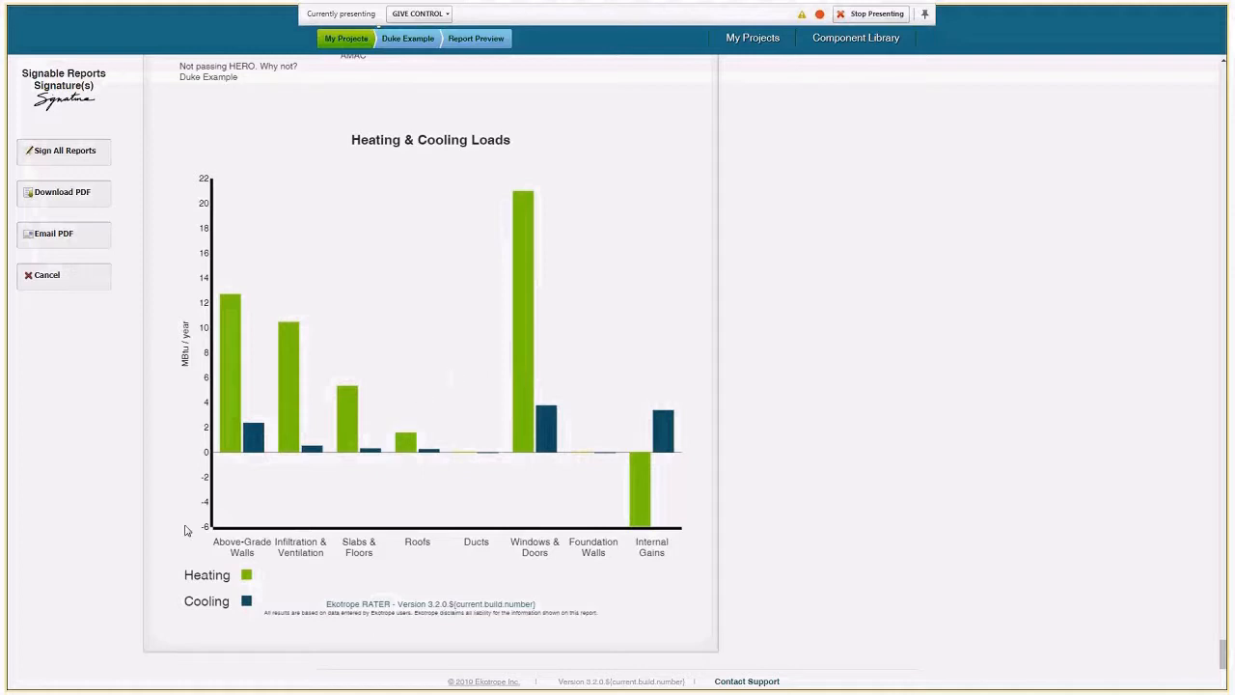
pyautogui.click(83, 278)
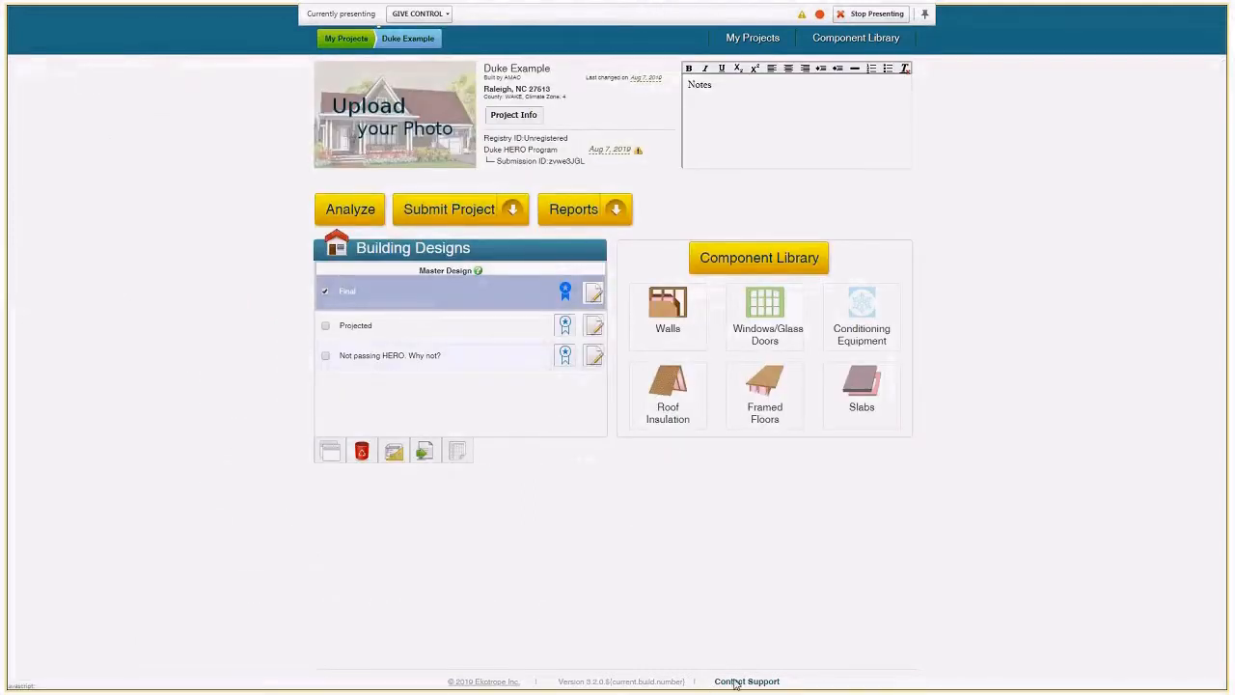
# Search Ekotrope Support for "Loads" and open the article "Heating and Cooling Component Loads in Ekotrope".
pyautogui.click(743, 681)
pyautogui.click(569, 101)
pyautogui.write('Comparing')
pyautogui.press('BackSpace')
pyautogui.press('BackSpace')
pyautogui.press('BackSpace')
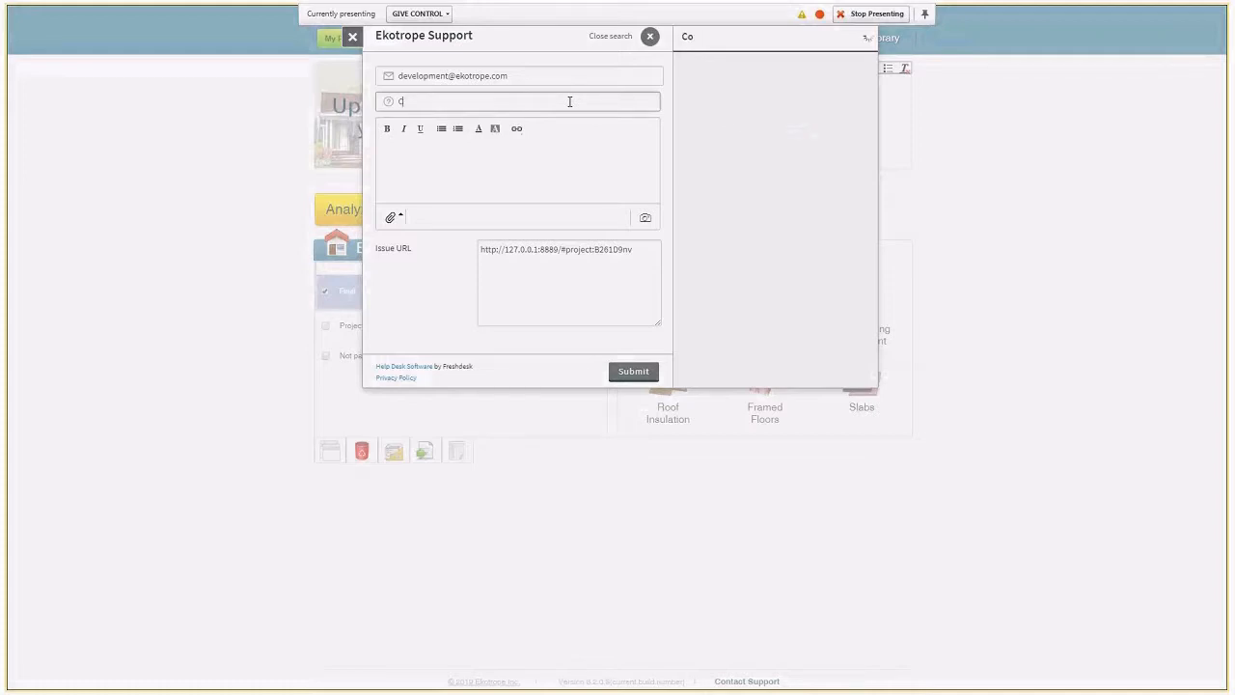
pyautogui.press('BackSpace')
pyautogui.press('BackSpace')
pyautogui.press('BackSpace')
pyautogui.write('Loads')
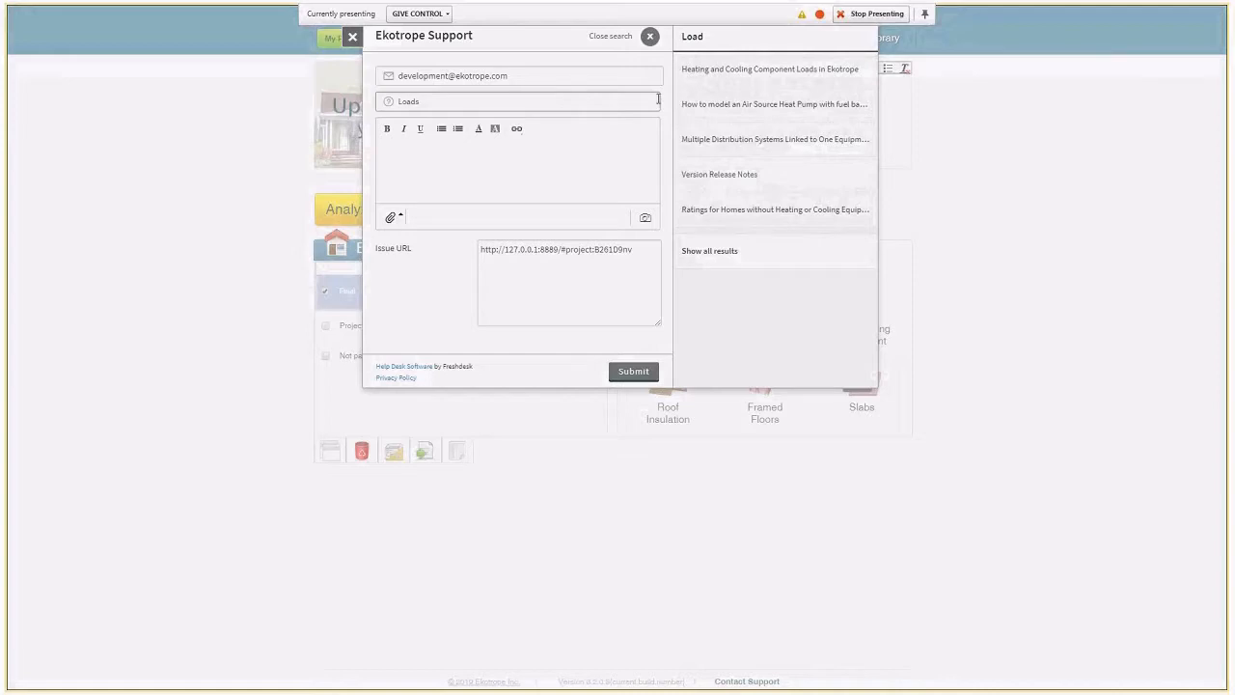
pyautogui.click(745, 81)
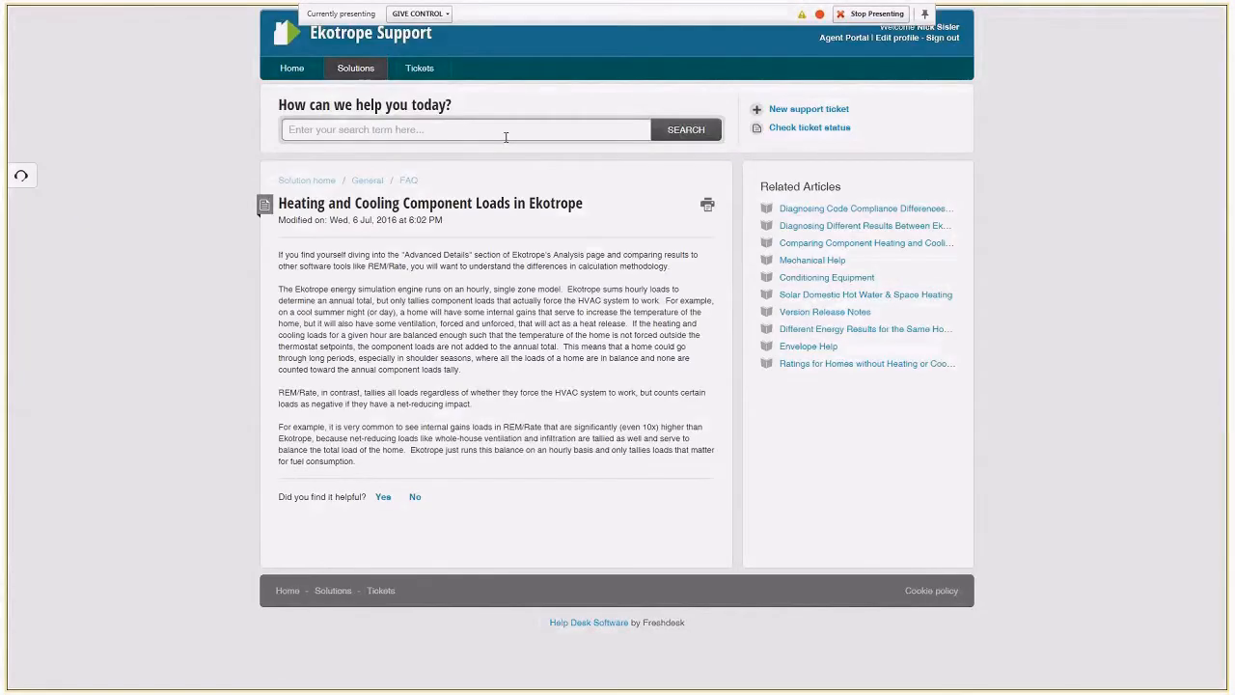
# Search the support site for "Comparing", open "Comparing Component Heating and Cooling Loads", and download its attached Diagnostics Sheet Template.xlsx.
pyautogui.click(504, 130)
pyautogui.write('Comparing')
pyautogui.press('Return')
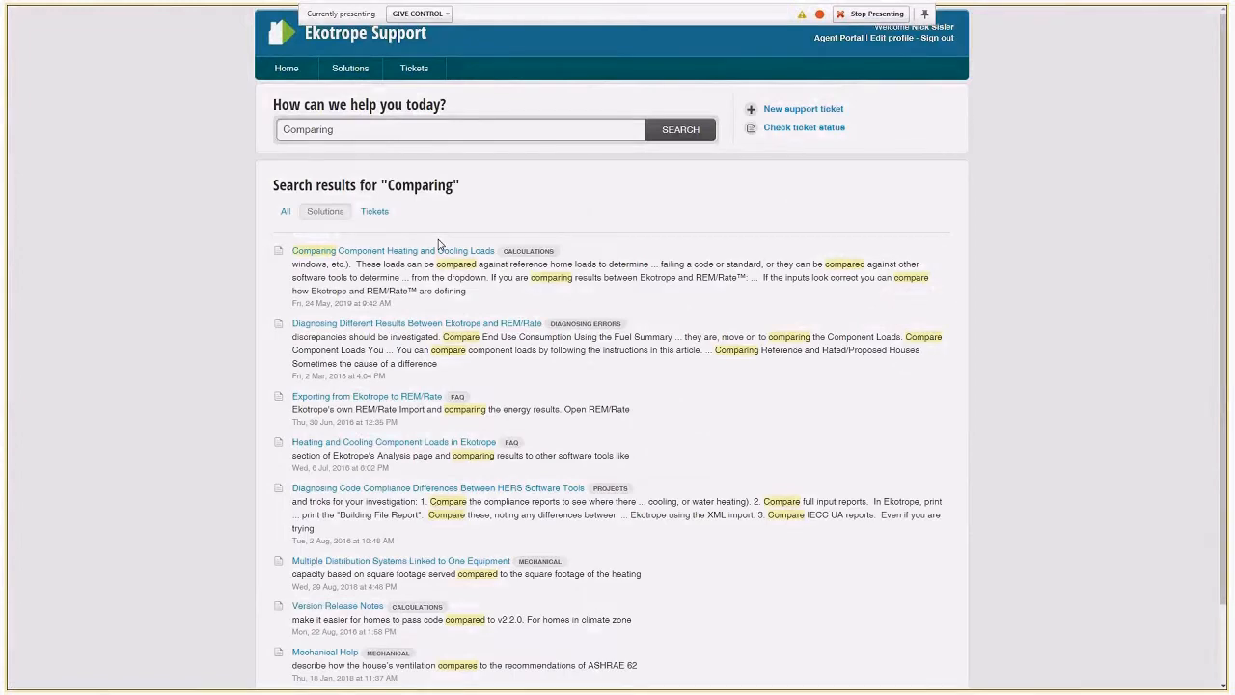
pyautogui.click(476, 250)
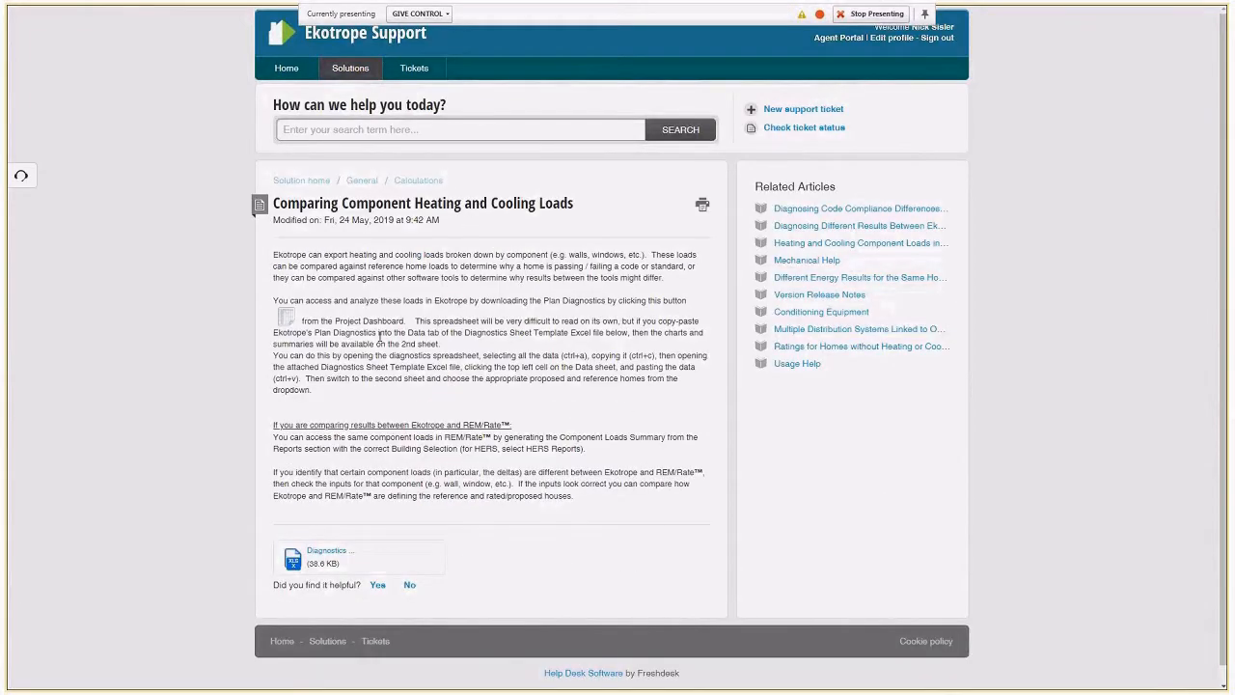
pyautogui.click(329, 556)
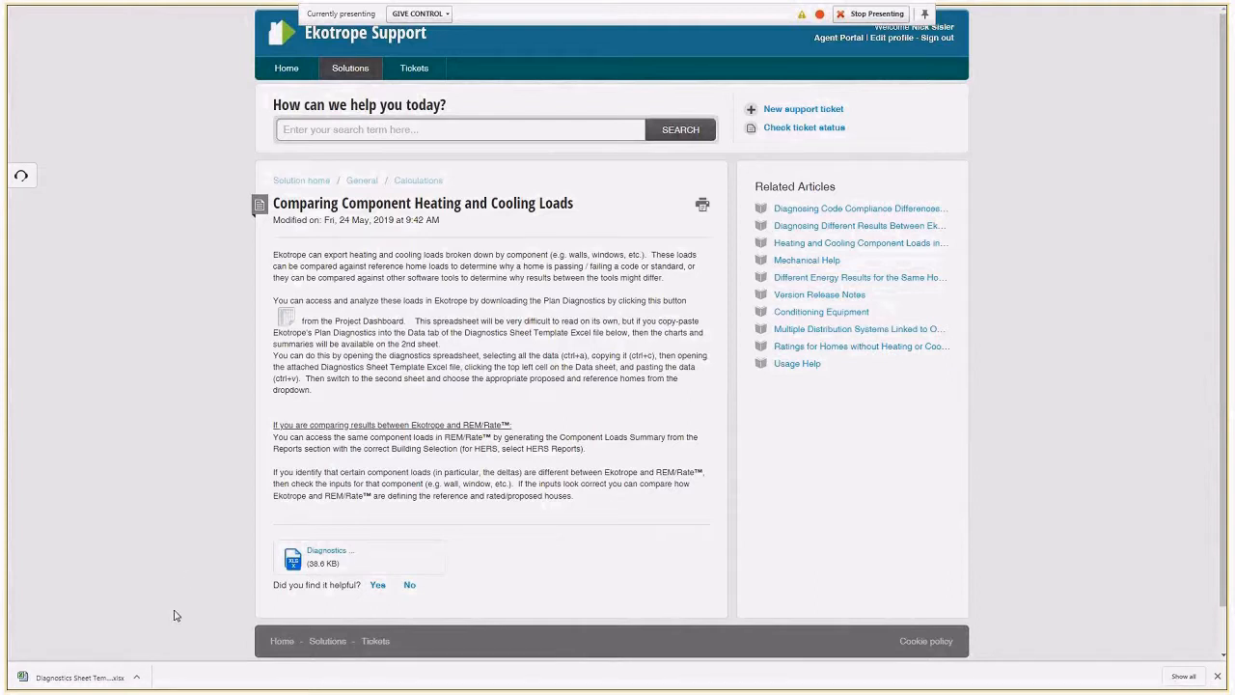
# Return from the support article to the Duke Example project dashboard and close the Ekotrope Support form.
pyautogui.hotkey('alt', 'Tab')
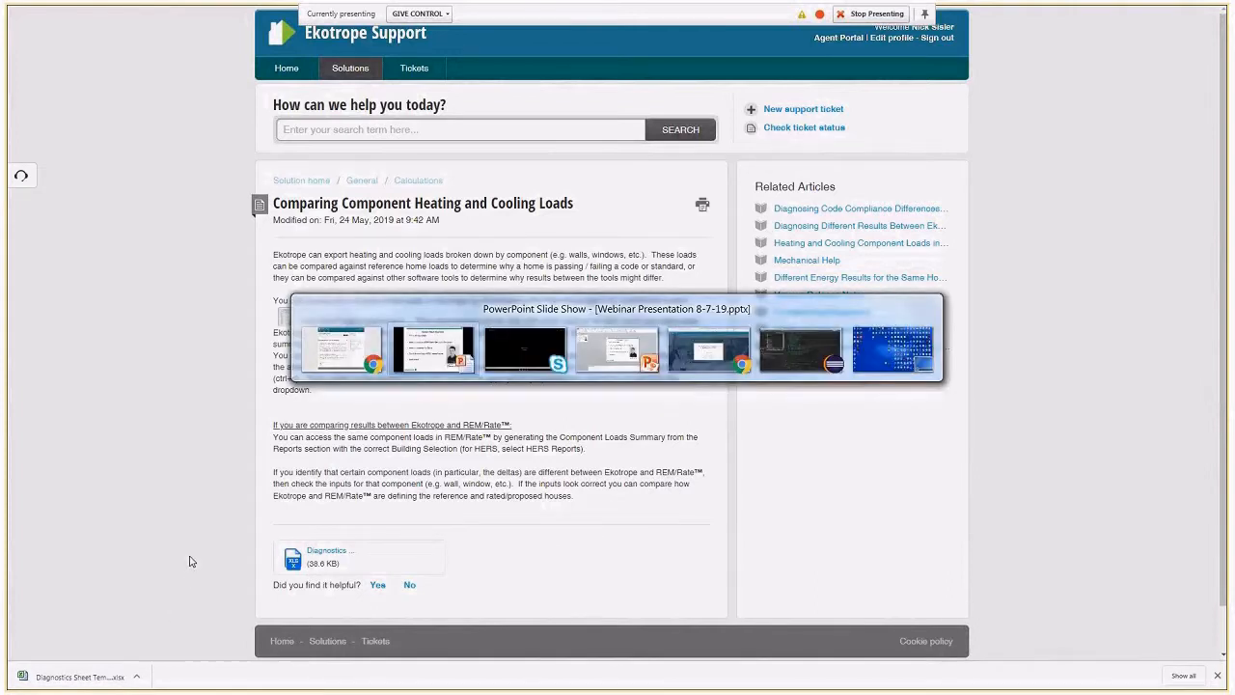
pyautogui.click(313, 367)
pyautogui.press('ctrl')
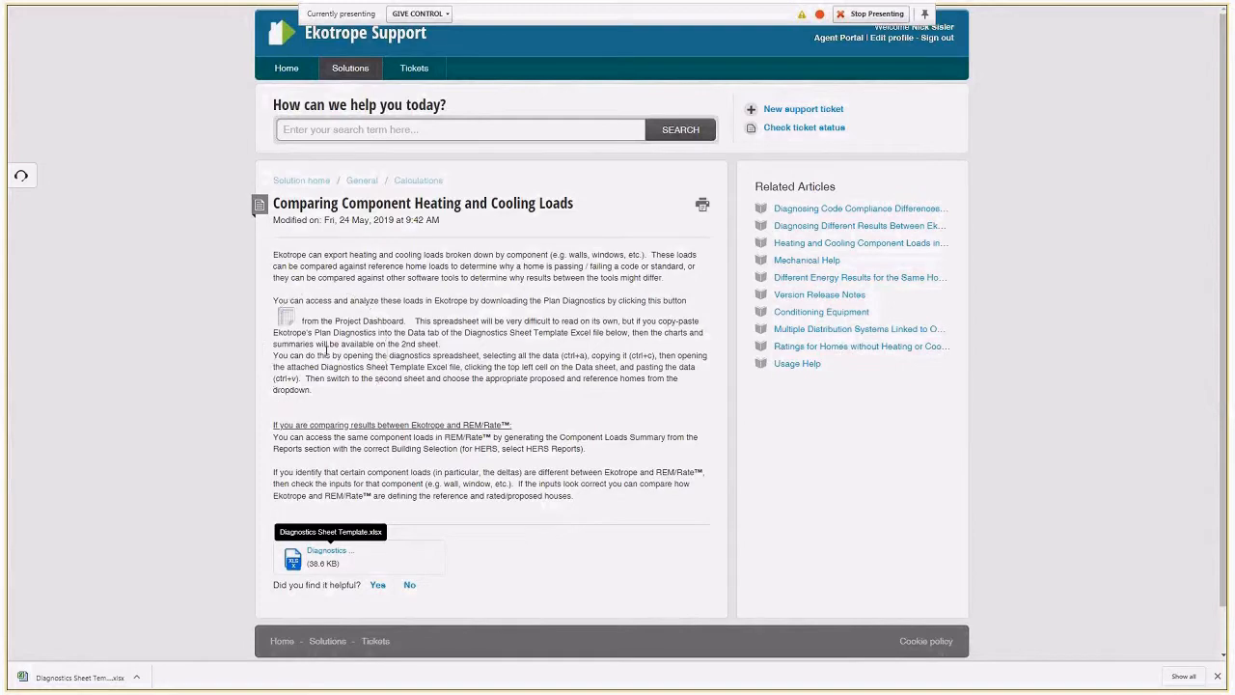
pyautogui.hotkey('ctrl', 'Tab')
pyautogui.hotkey('ctrl', 'Tab')
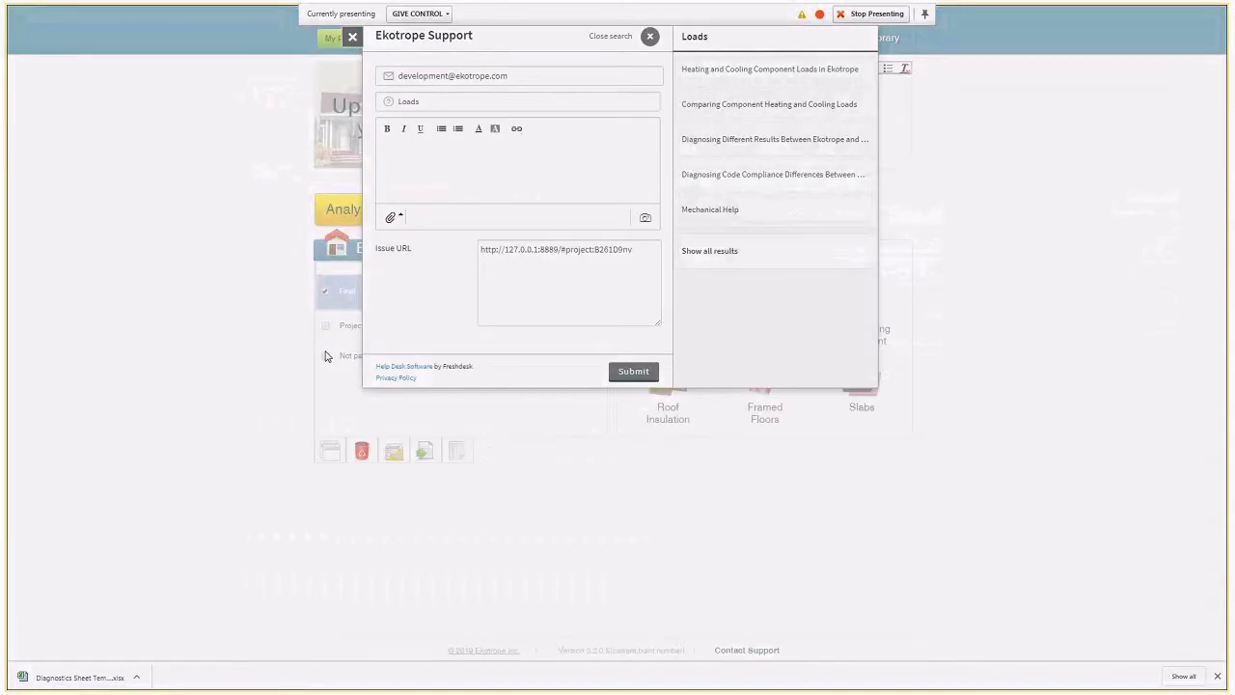
pyautogui.click(352, 39)
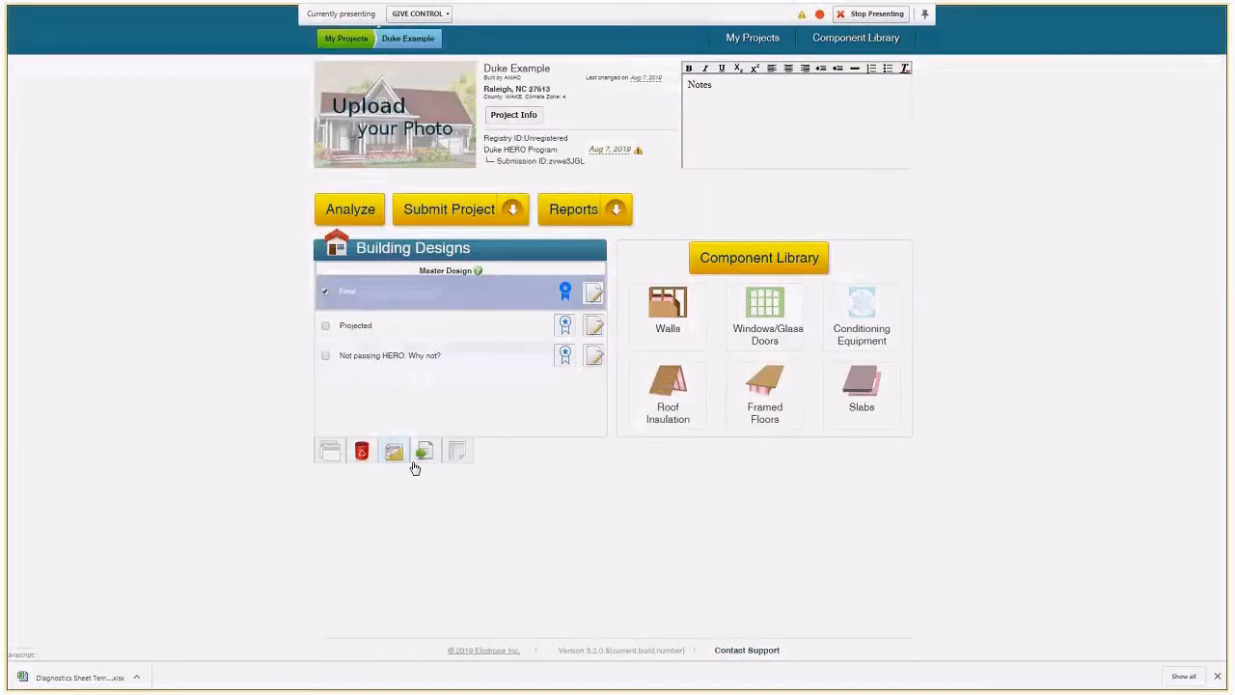
# Download the plan diagnostics for only the "Not passing HERO. Why not?" design and open Summary.csv from the downloaded zip.
pyautogui.click(439, 369)
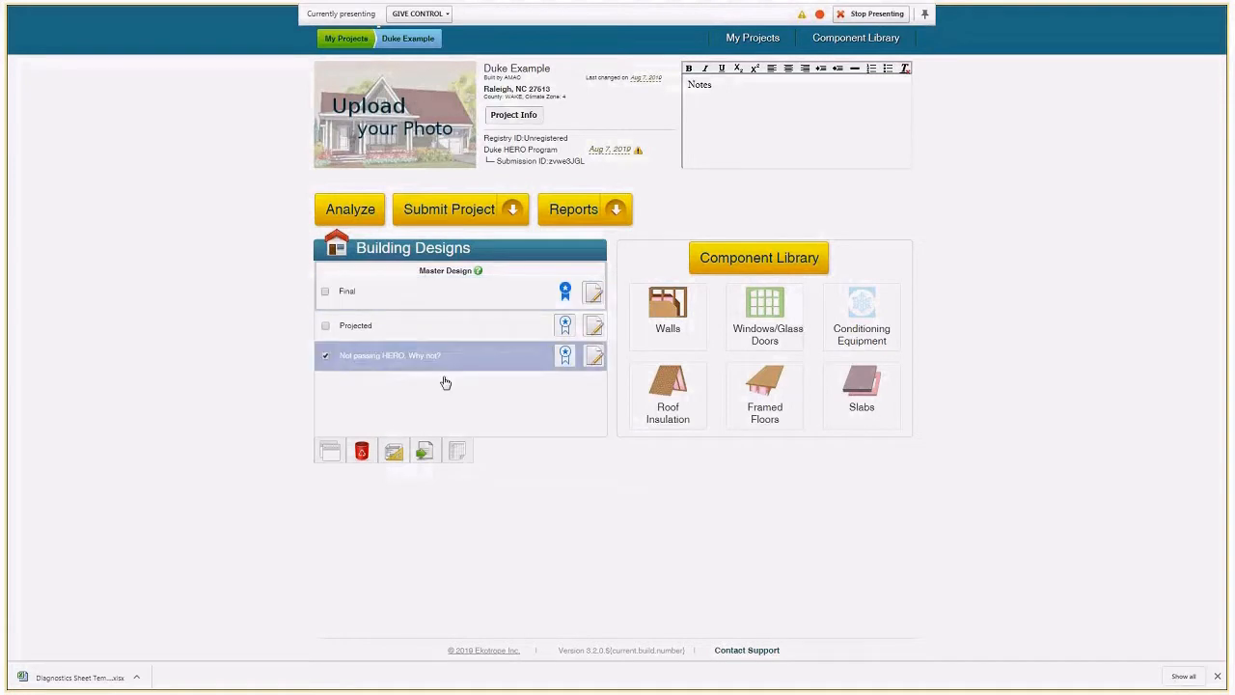
pyautogui.click(461, 459)
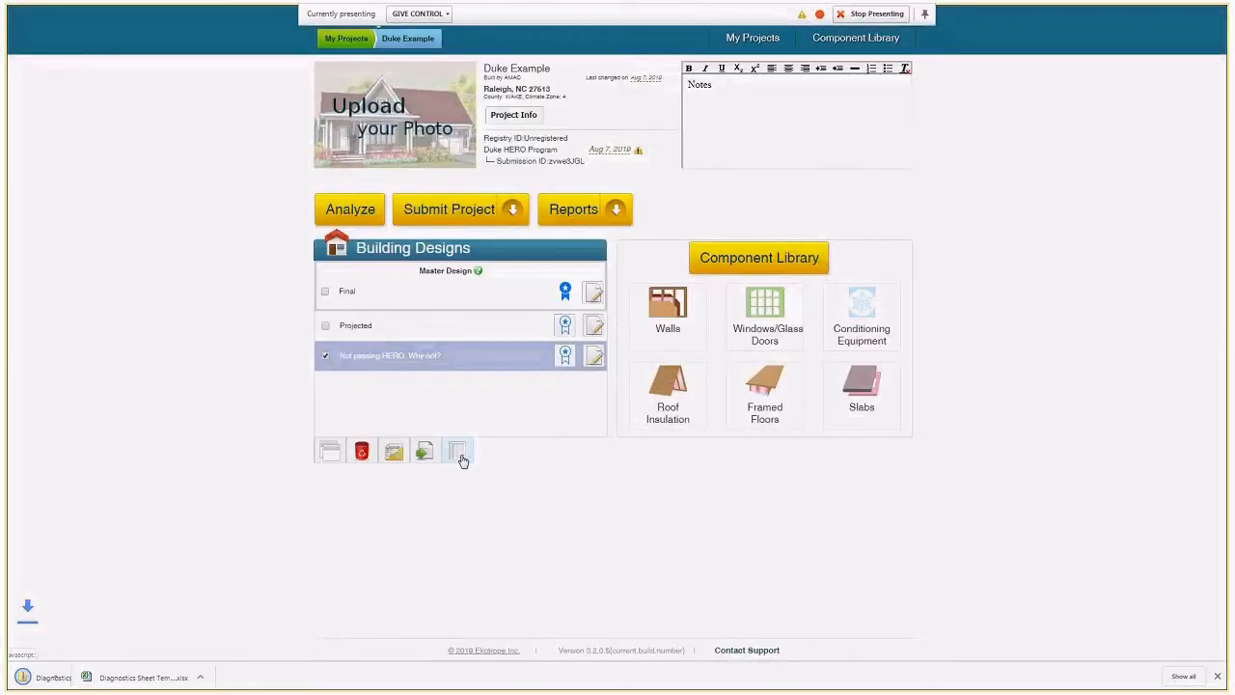
pyautogui.click(94, 676)
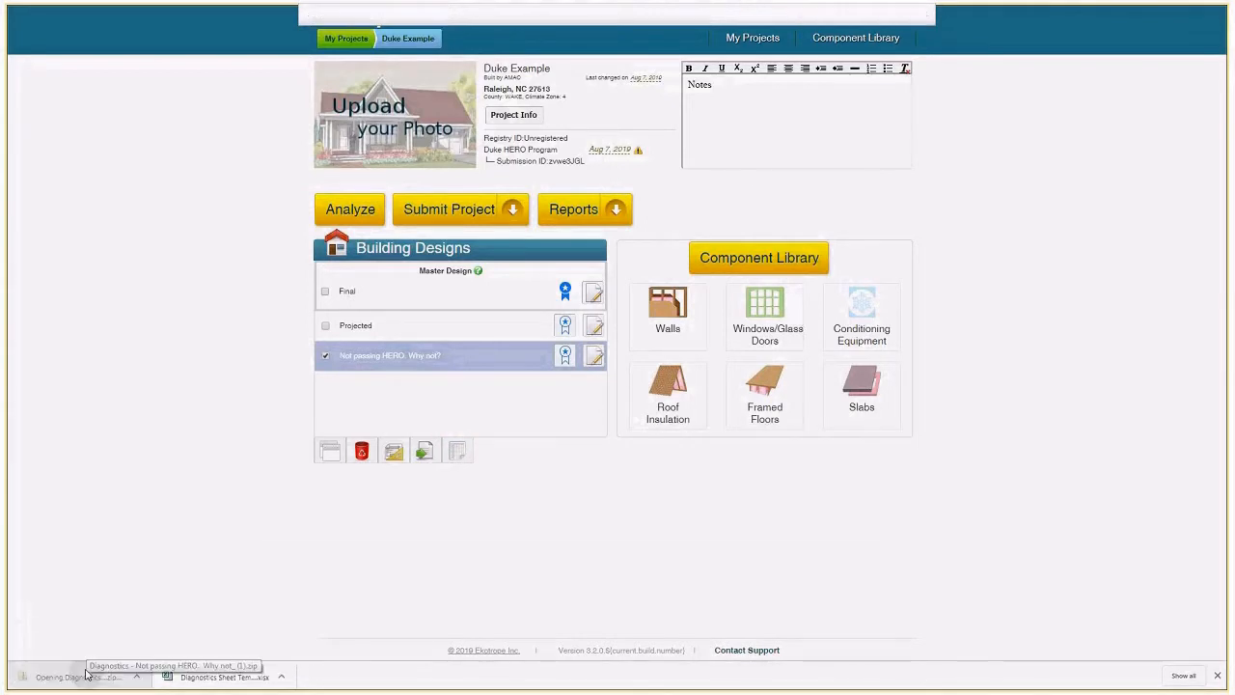
pyautogui.doubleClick(206, 183)
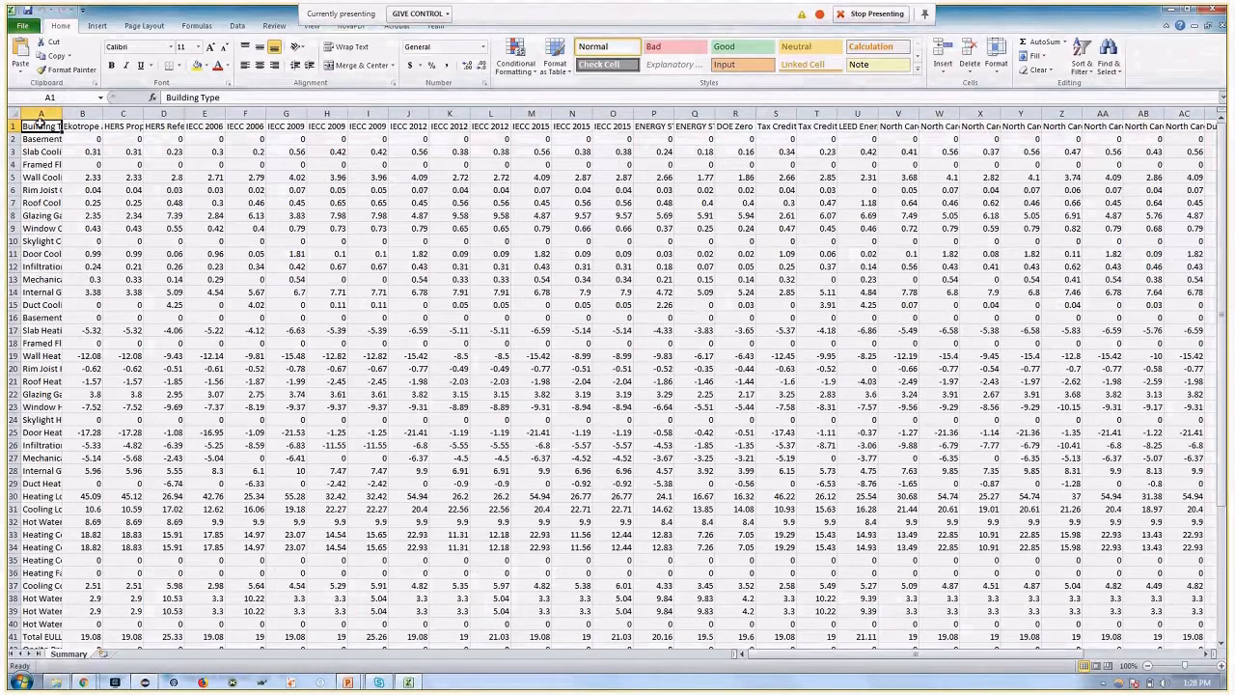
# Copy all of Summary.csv's data into the Data sheet of Diagnostics Sheet Template.xlsx, starting at cell A1.
pyautogui.click(408, 682)
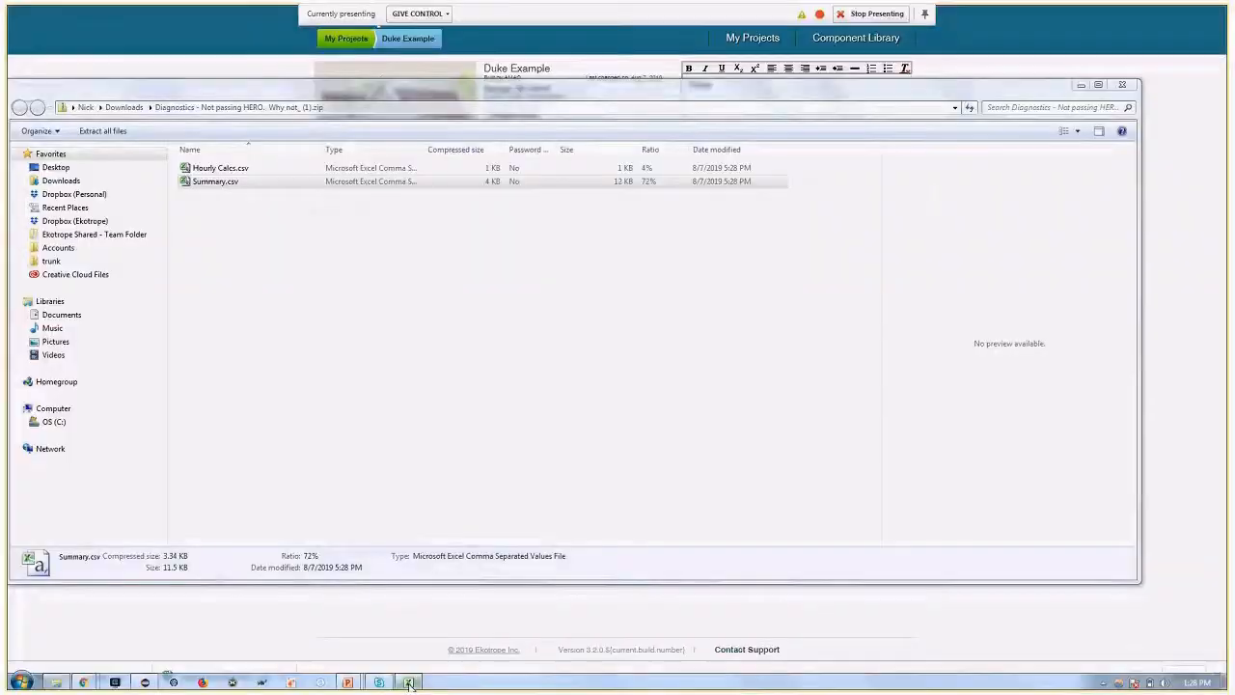
pyautogui.click(324, 627)
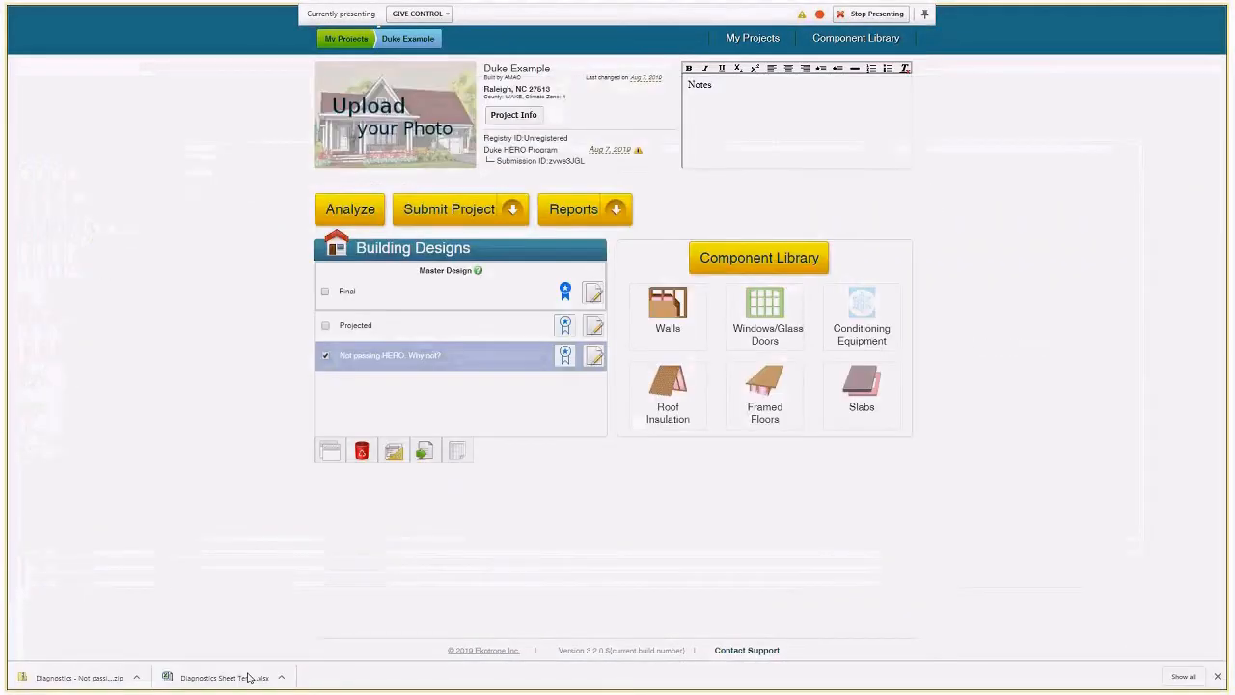
pyautogui.click(248, 679)
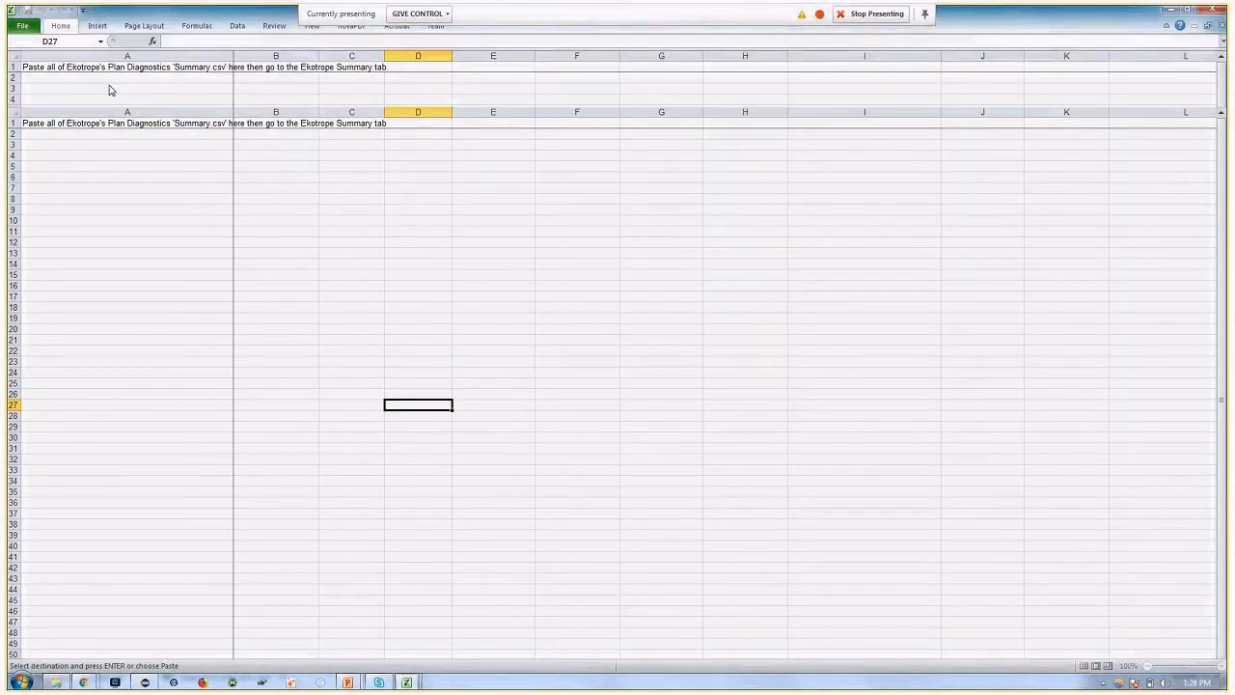
pyautogui.click(104, 123)
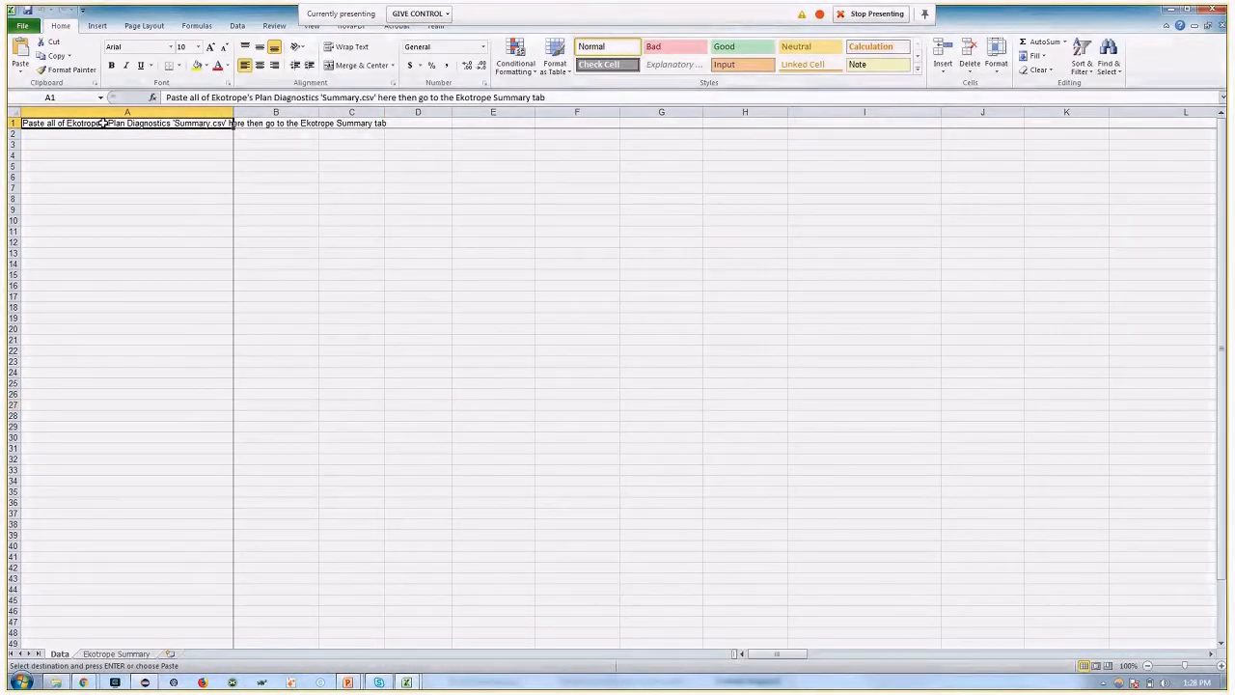
pyautogui.hotkey('ctrl', 'v')
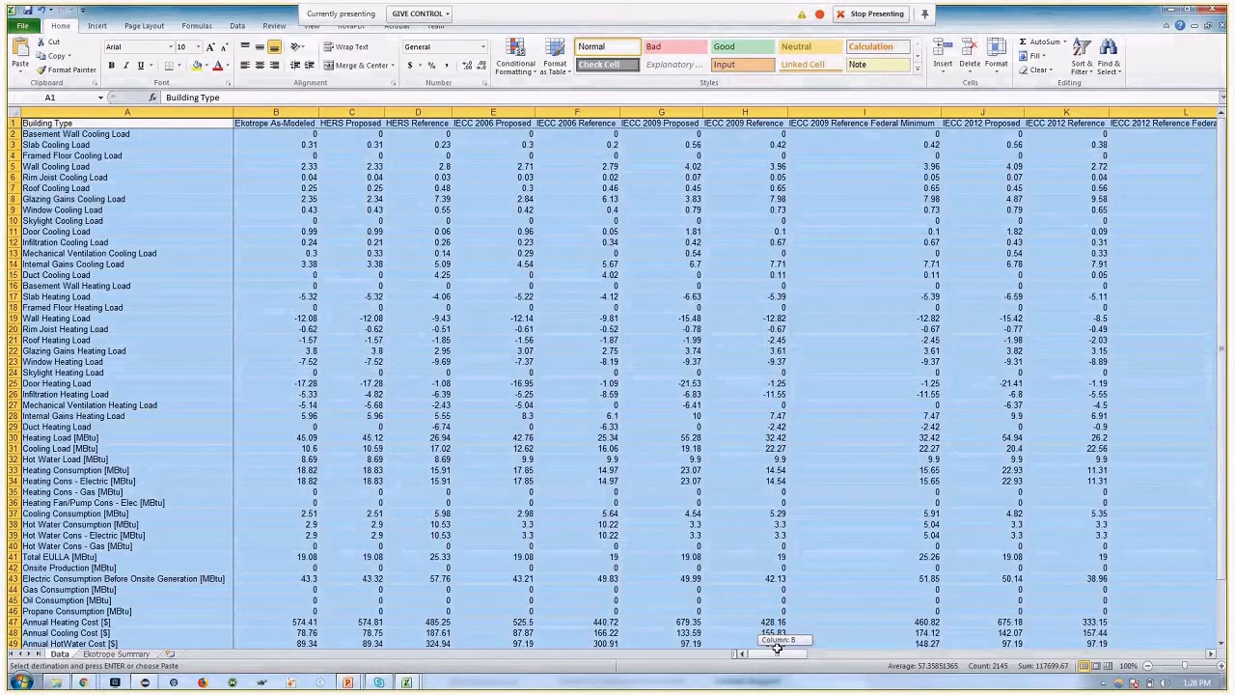
# Set the Proposed Home on the Ekotrope Summary sheet to "Duke North Carolina 2018 HERO Proposed", copied from the Data sheet's header row.
pyautogui.click(116, 654)
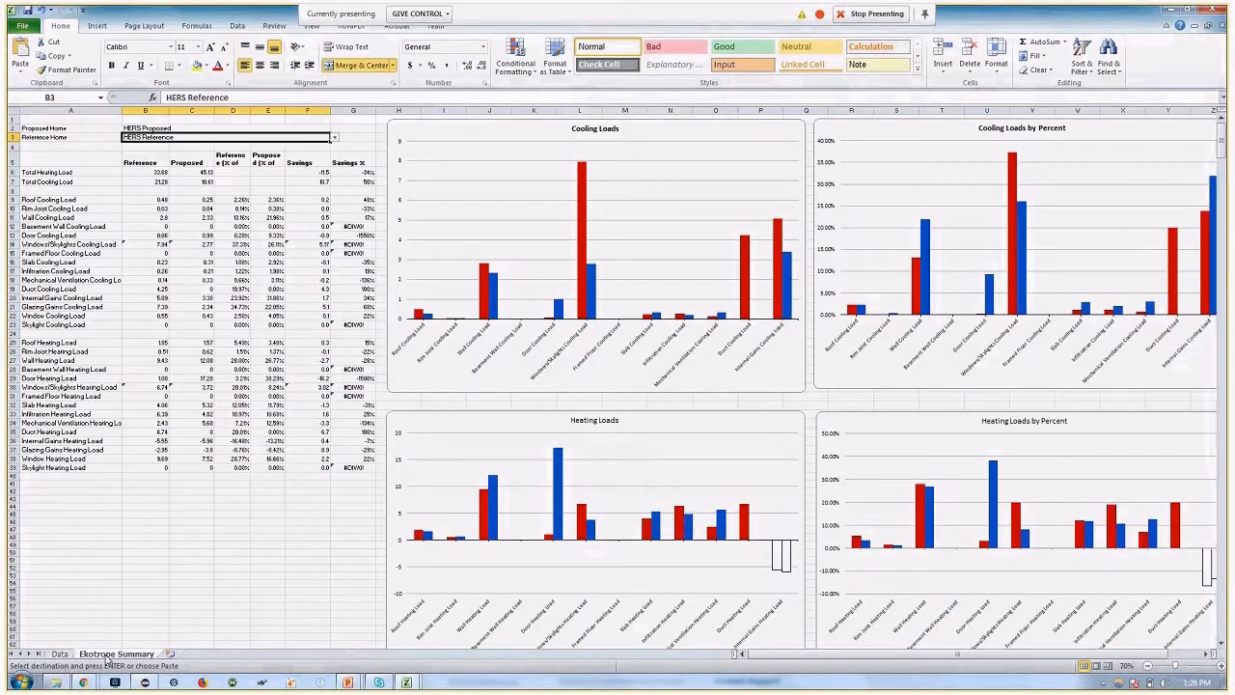
pyautogui.click(222, 130)
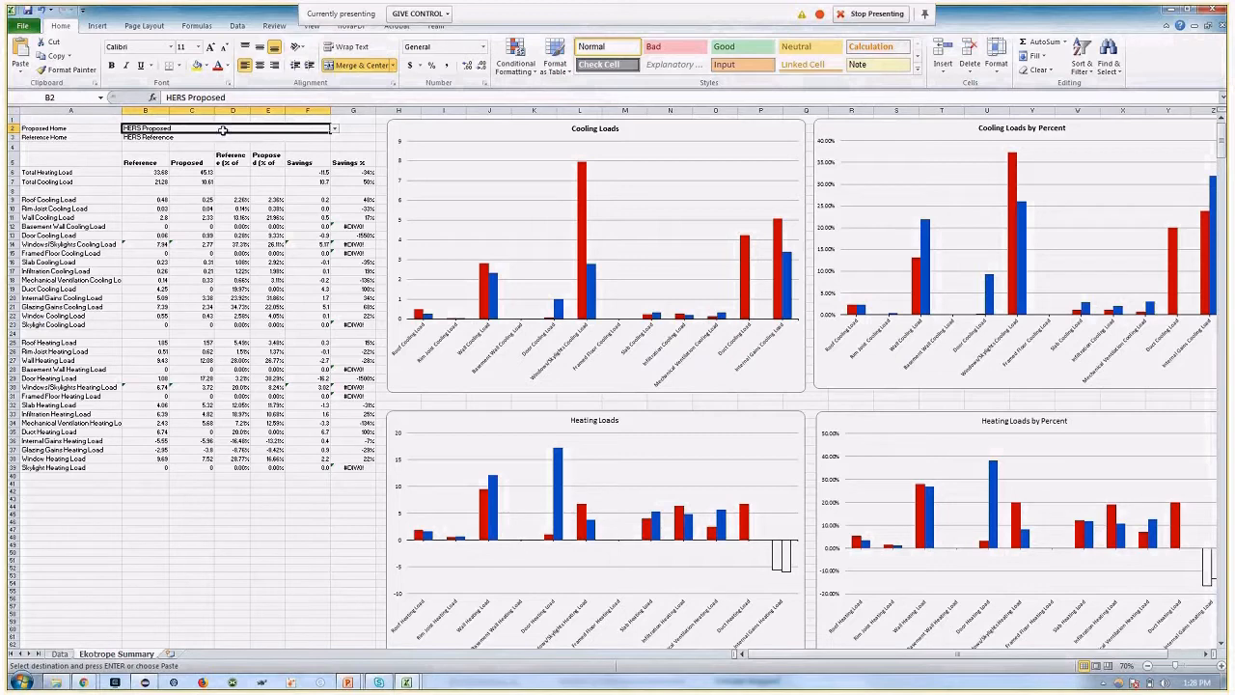
pyautogui.click(222, 136)
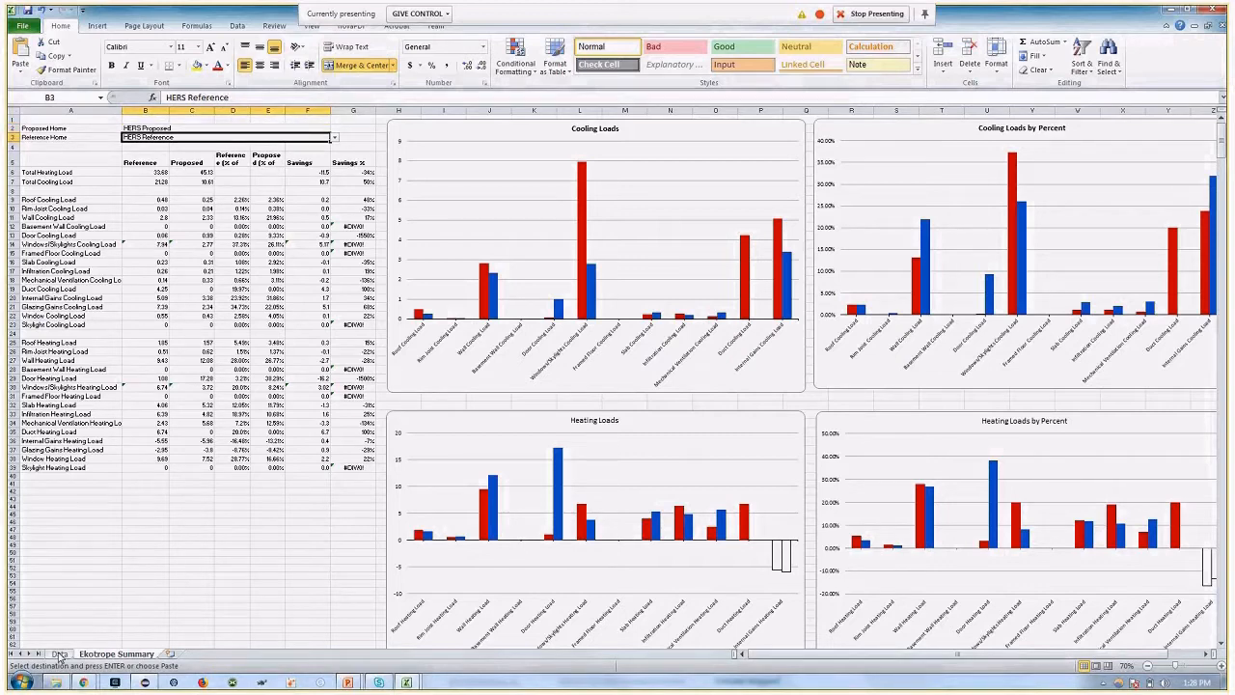
pyautogui.click(59, 654)
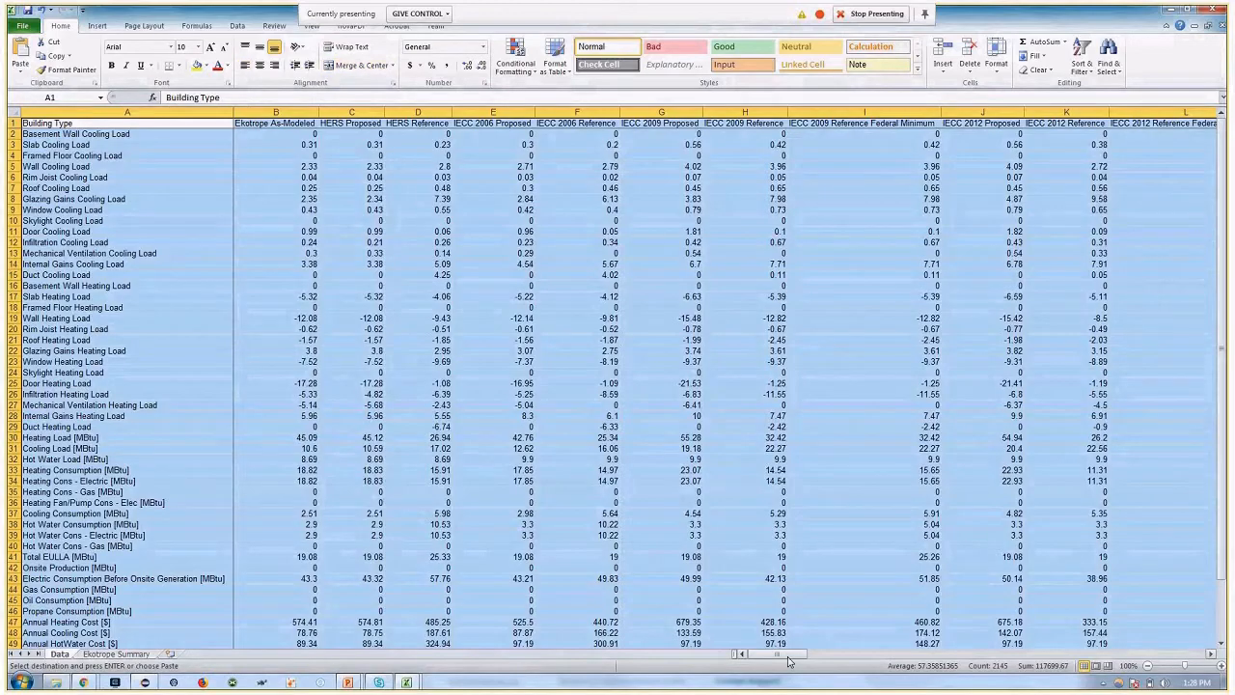
pyautogui.moveTo(788, 656); pyautogui.dragTo(1197, 632)
pyautogui.click(1039, 123)
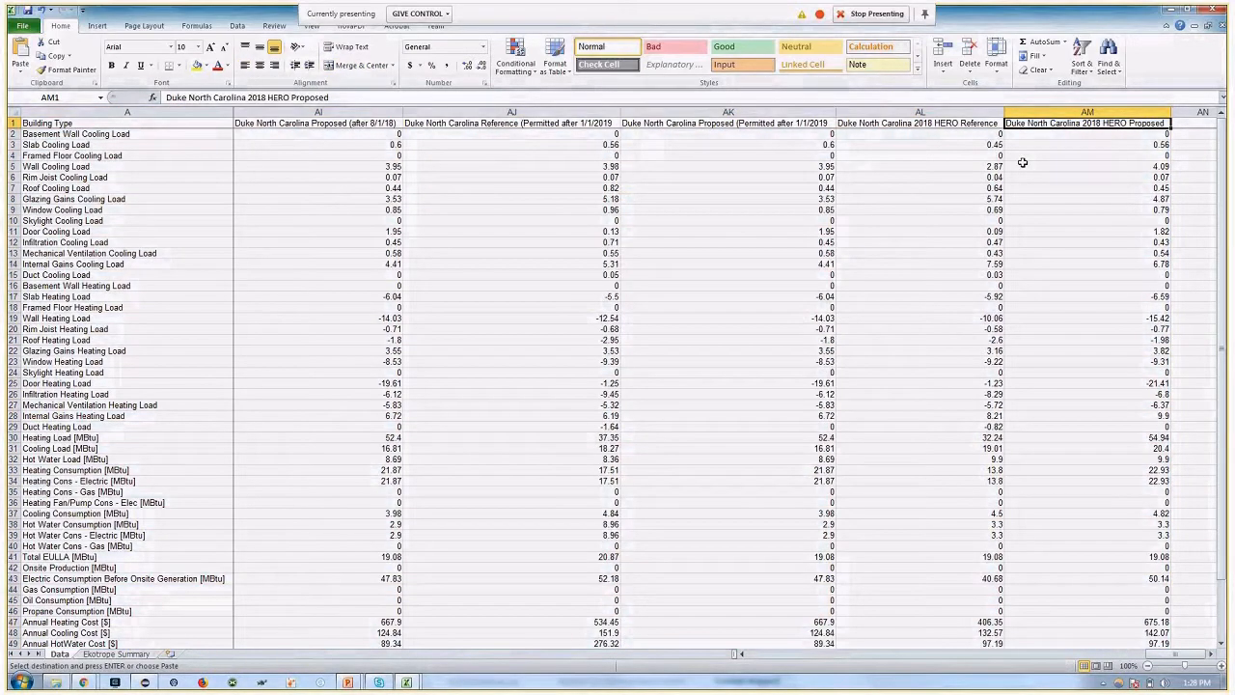
pyautogui.click(142, 656)
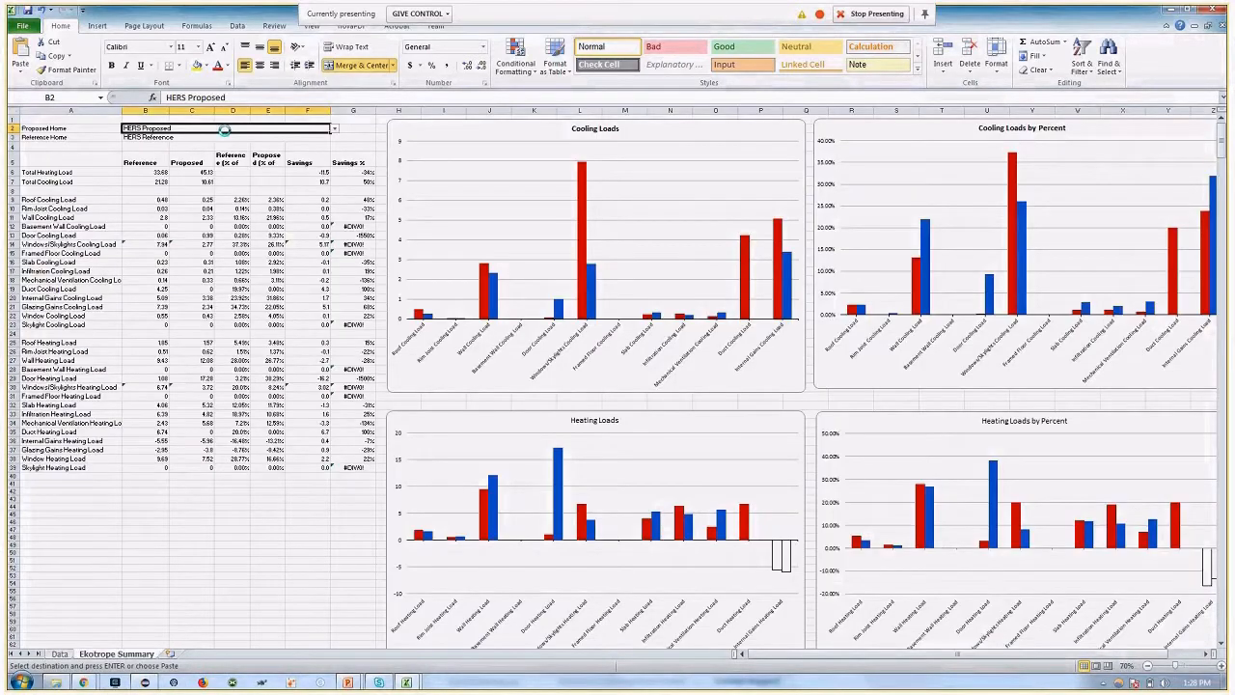
pyautogui.write('Duke North Carolina 2018 HERO Proposed')
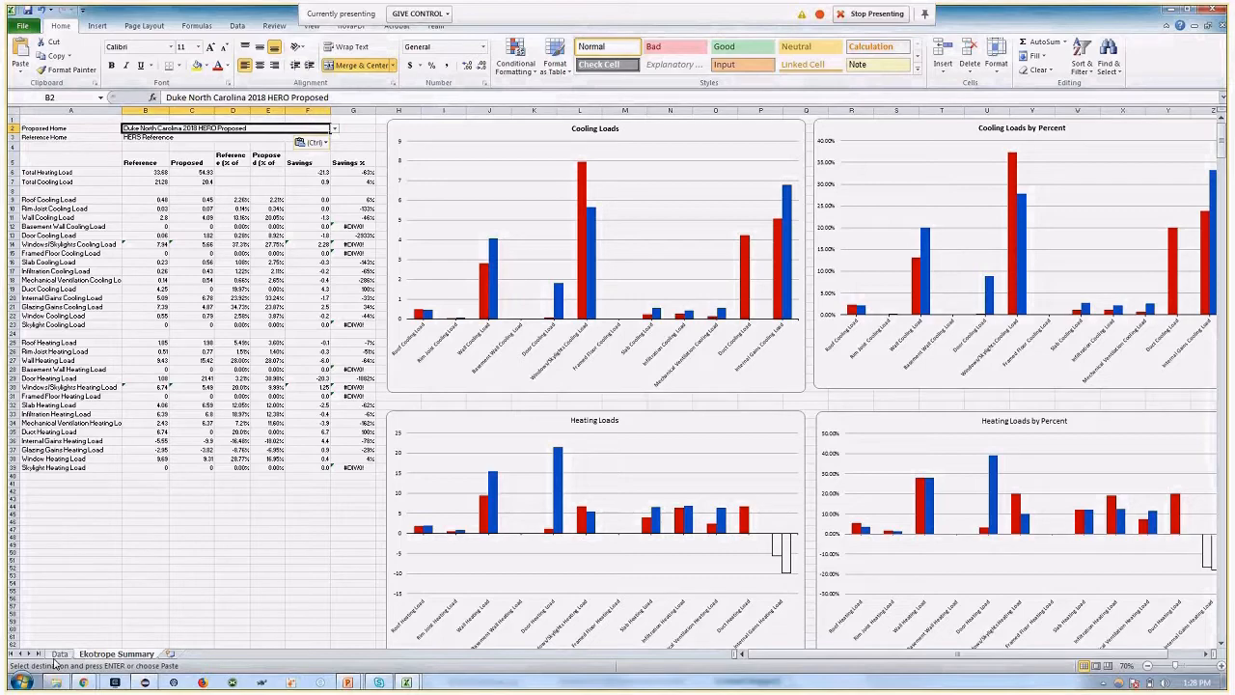
# Set the Reference Home to "Duke North Carolina 2018 HERO Reference", copied from the Data sheet, and compare the heating and cooling load charts.
pyautogui.click(59, 655)
pyautogui.click(945, 124)
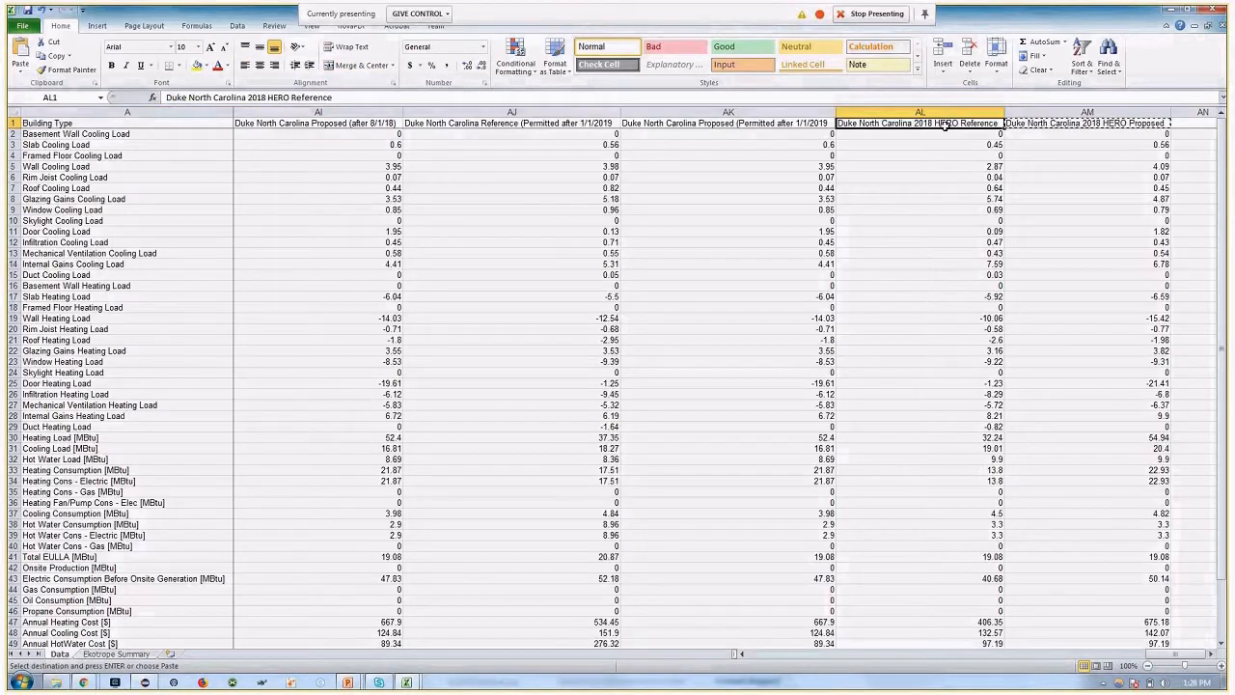
pyautogui.click(111, 654)
pyautogui.press('Down')
pyautogui.write('Duke North Carolina 2018 HERO Reference')
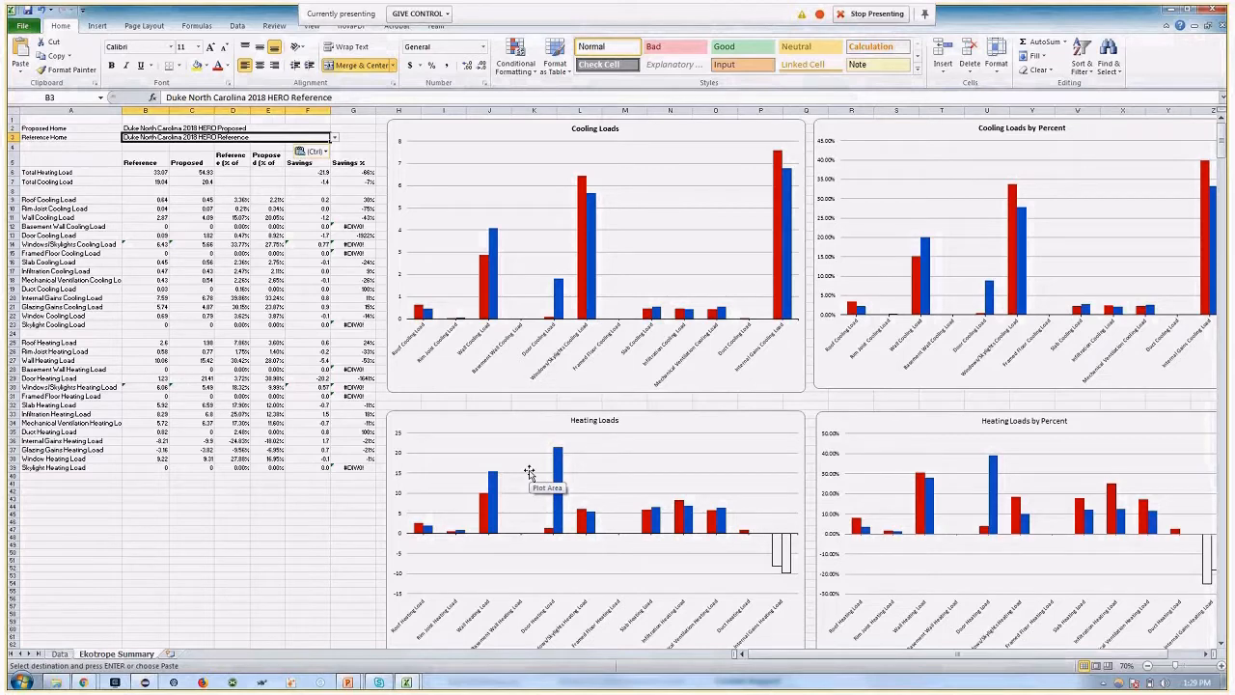
pyautogui.scroll(-3, 644, 469)
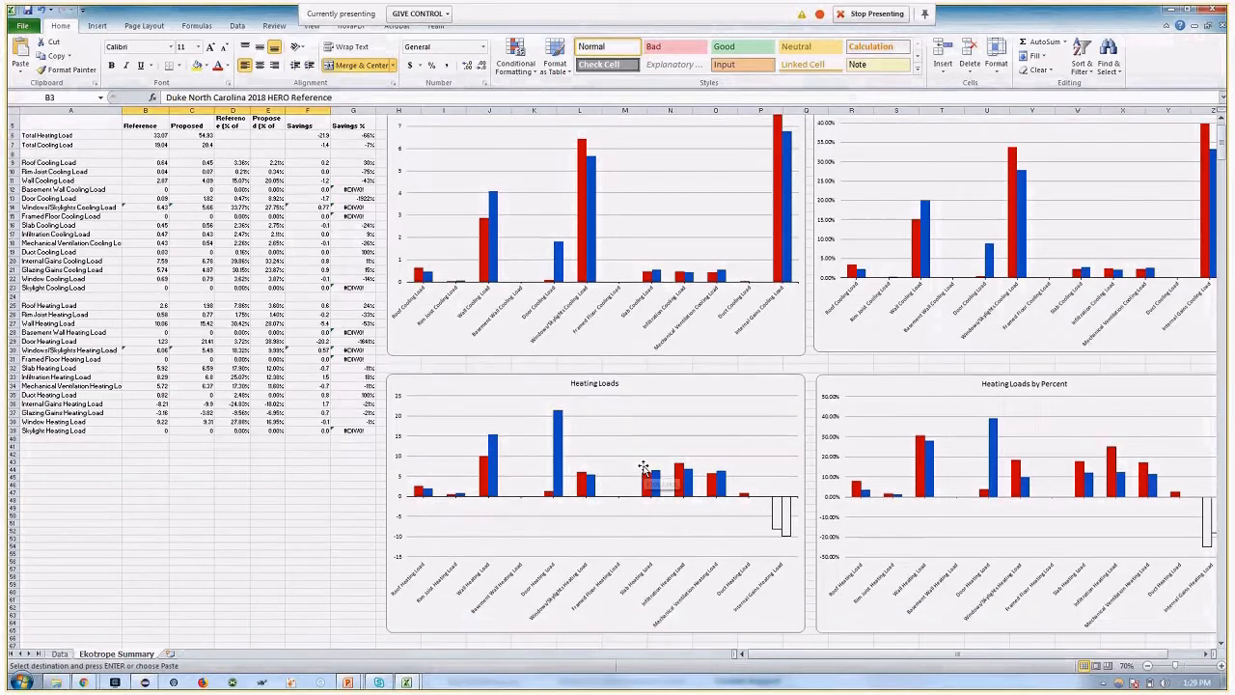
pyautogui.scroll(2, 563, 467)
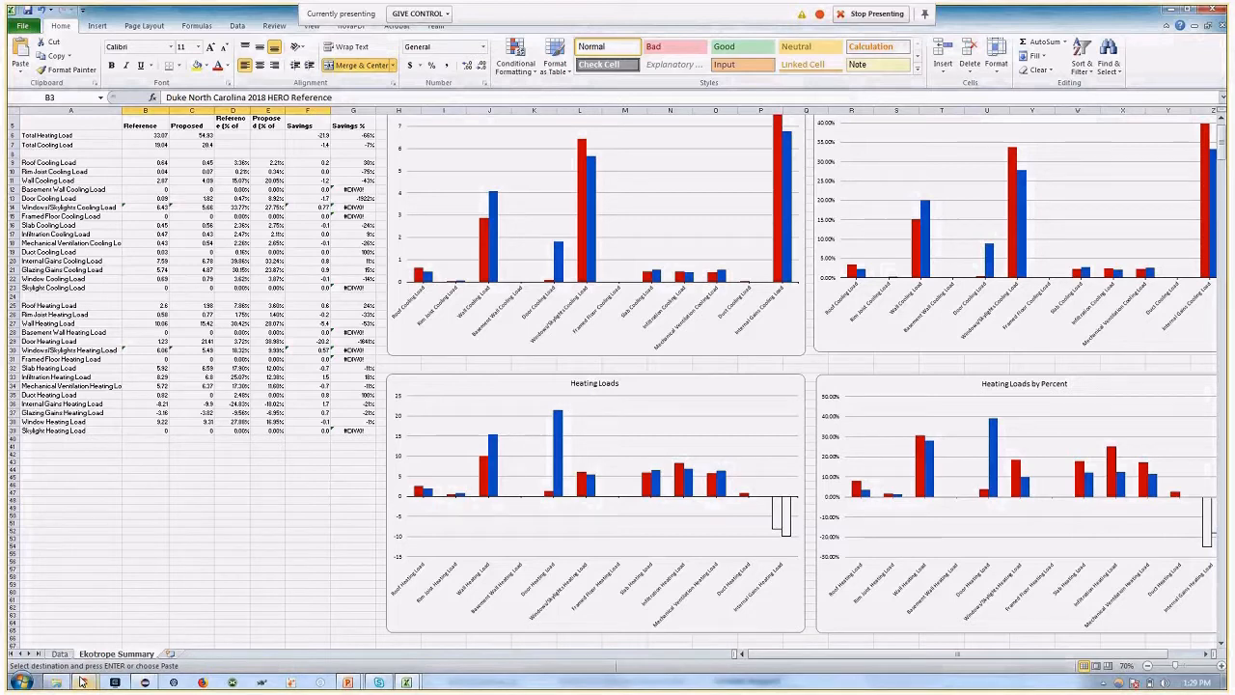
# Switch to Ekotrope, open the "Not passing HERO. Why not?" design for editing, and check the opaque door's type among its fenestration.
pyautogui.moveTo(82, 682)
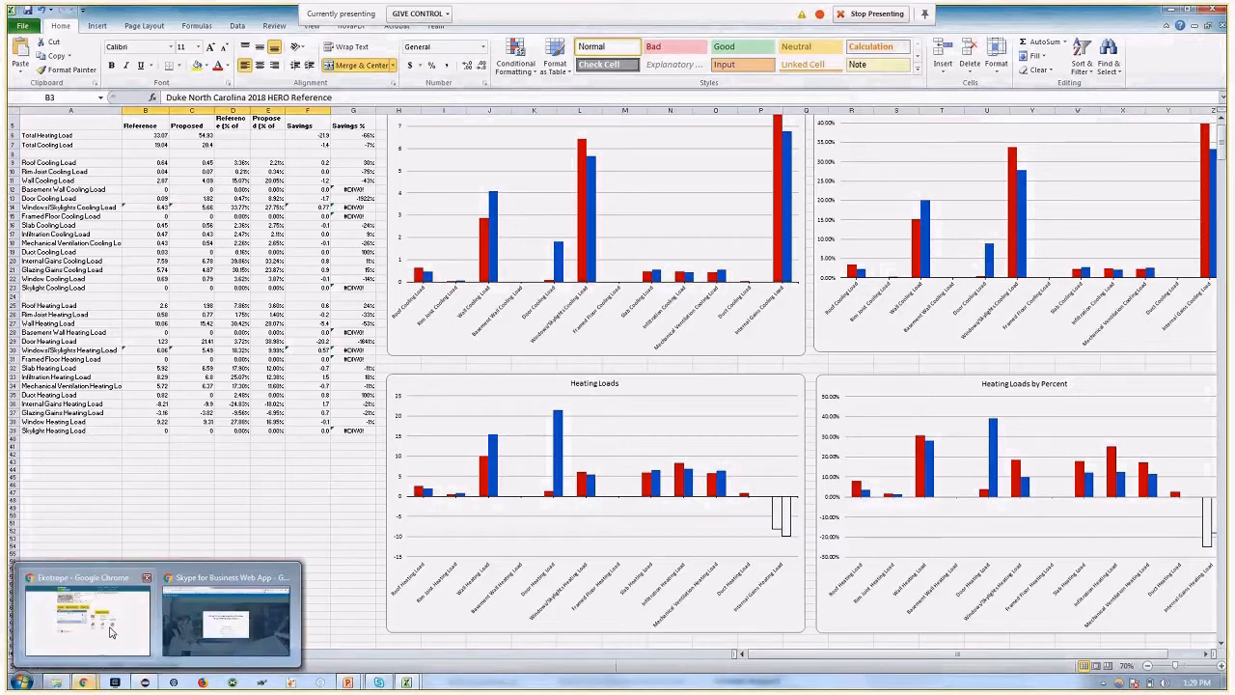
pyautogui.click(111, 632)
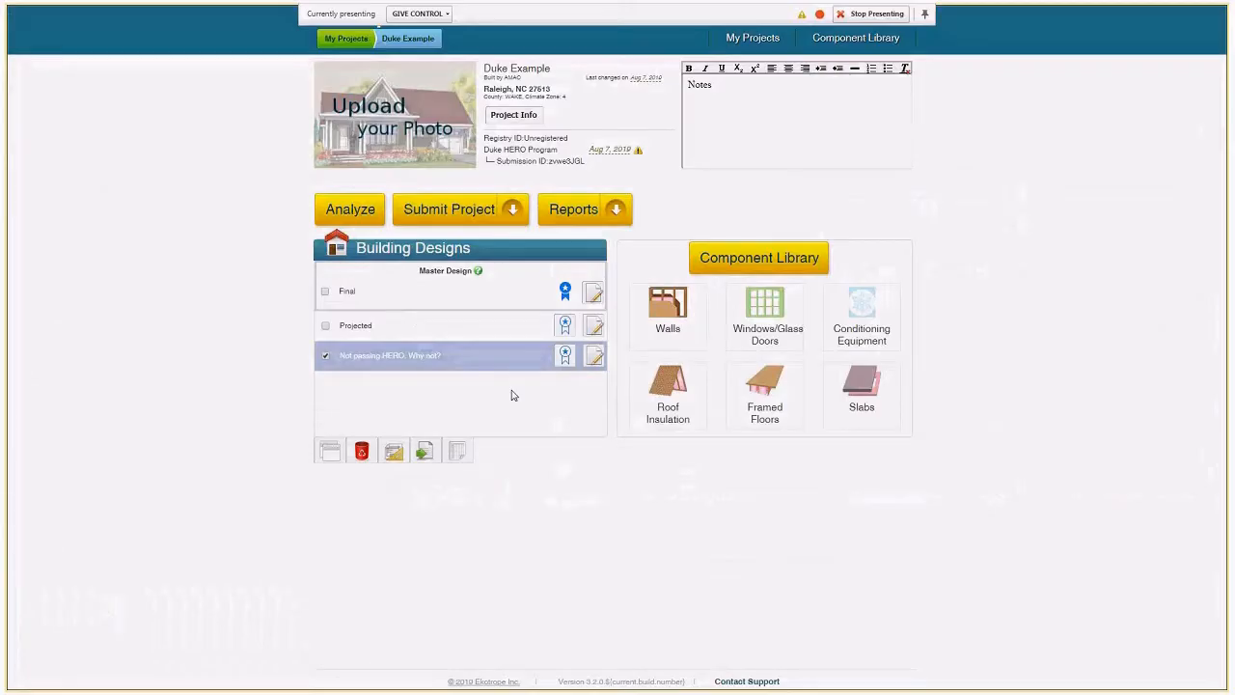
pyautogui.click(593, 358)
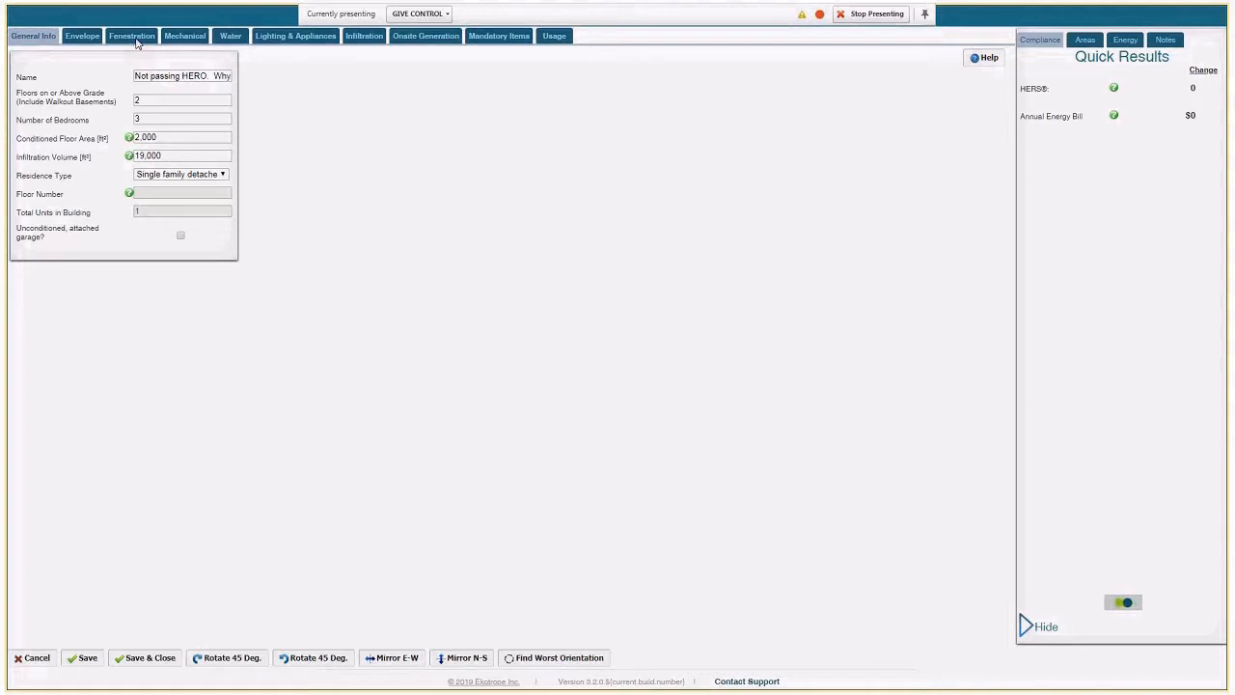
pyautogui.click(133, 36)
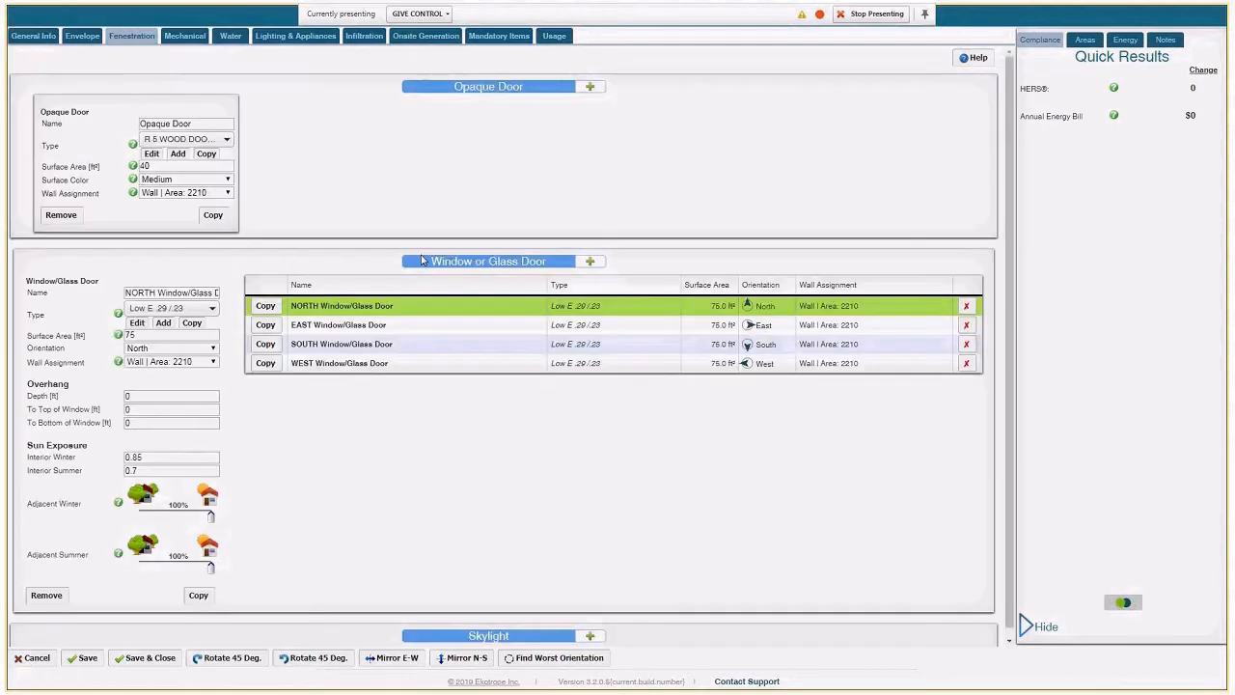
pyautogui.click(207, 141)
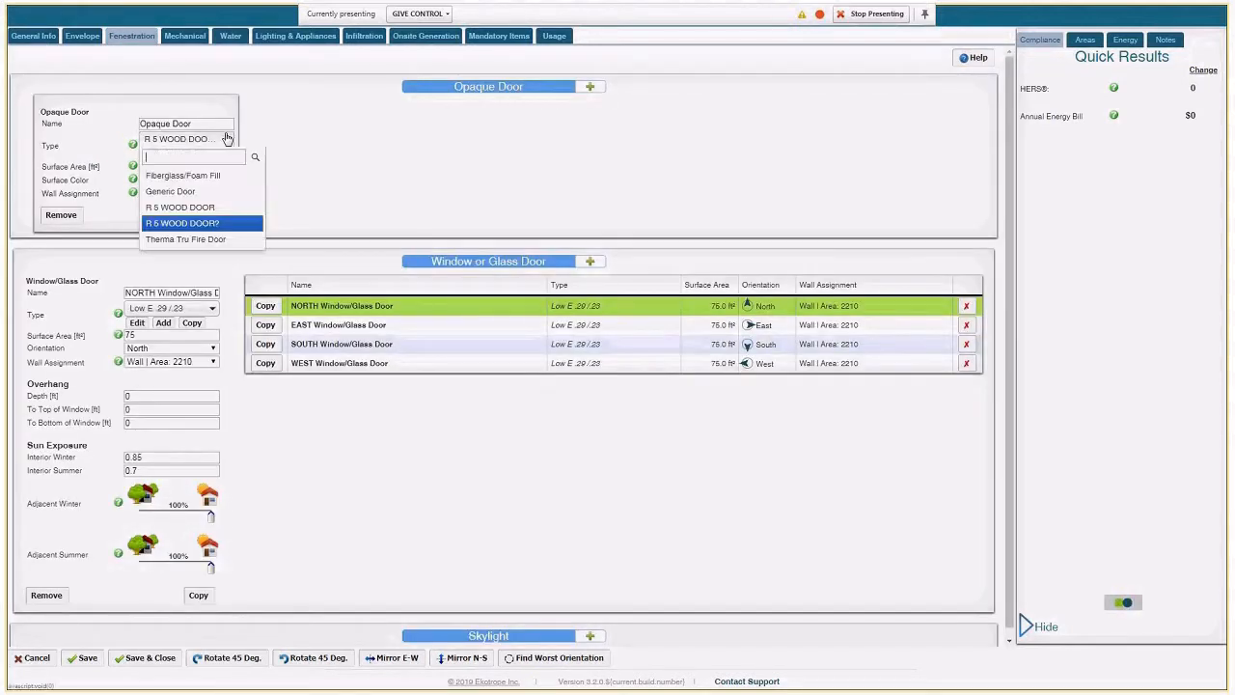
pyautogui.click(301, 147)
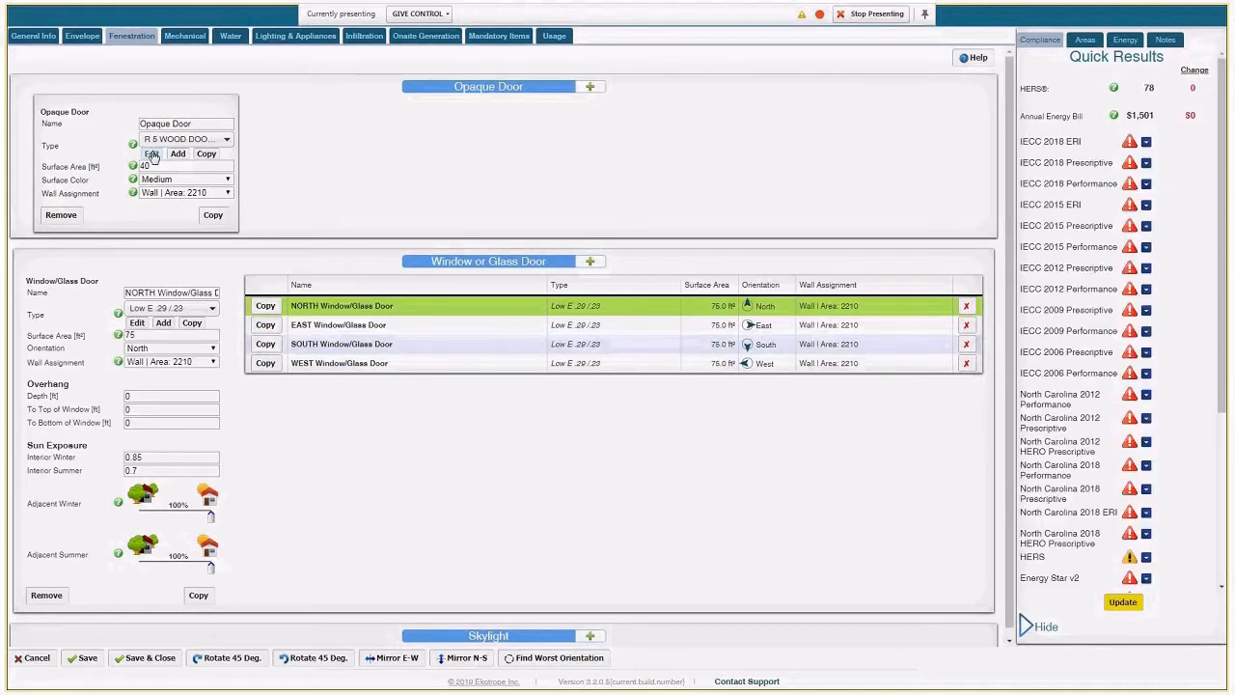
# Set the U-factor of the opaque door type "R 5 WOOD DOOR?" to .2 and save the type.
pyautogui.click(150, 157)
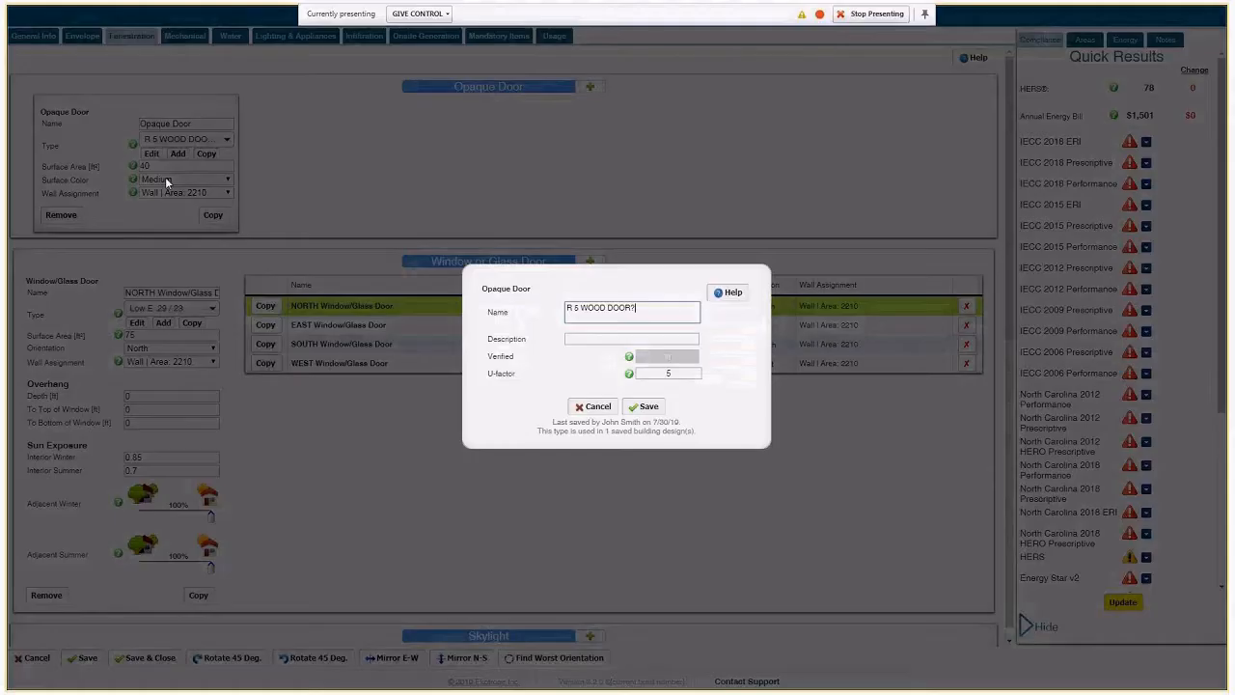
pyautogui.click(685, 372)
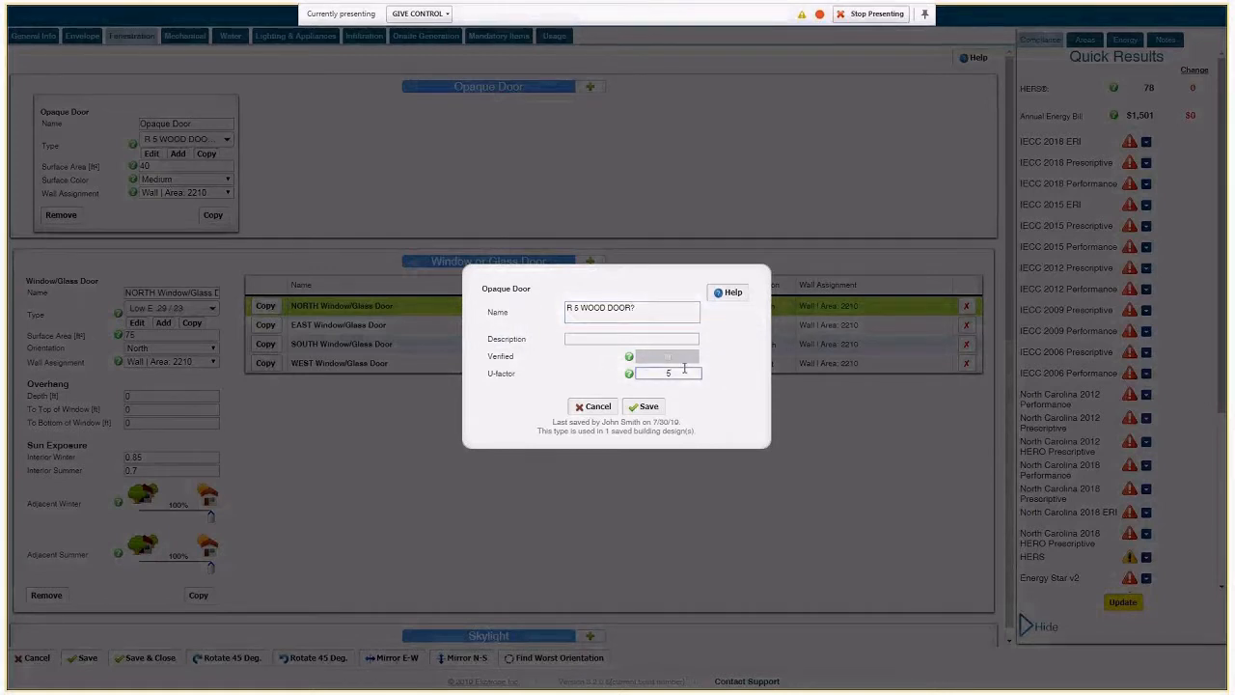
pyautogui.moveTo(521, 374); pyautogui.dragTo(488, 373)
pyautogui.doubleClick(645, 374)
pyautogui.press('BackSpace')
pyautogui.write('.2')
pyautogui.click(647, 407)
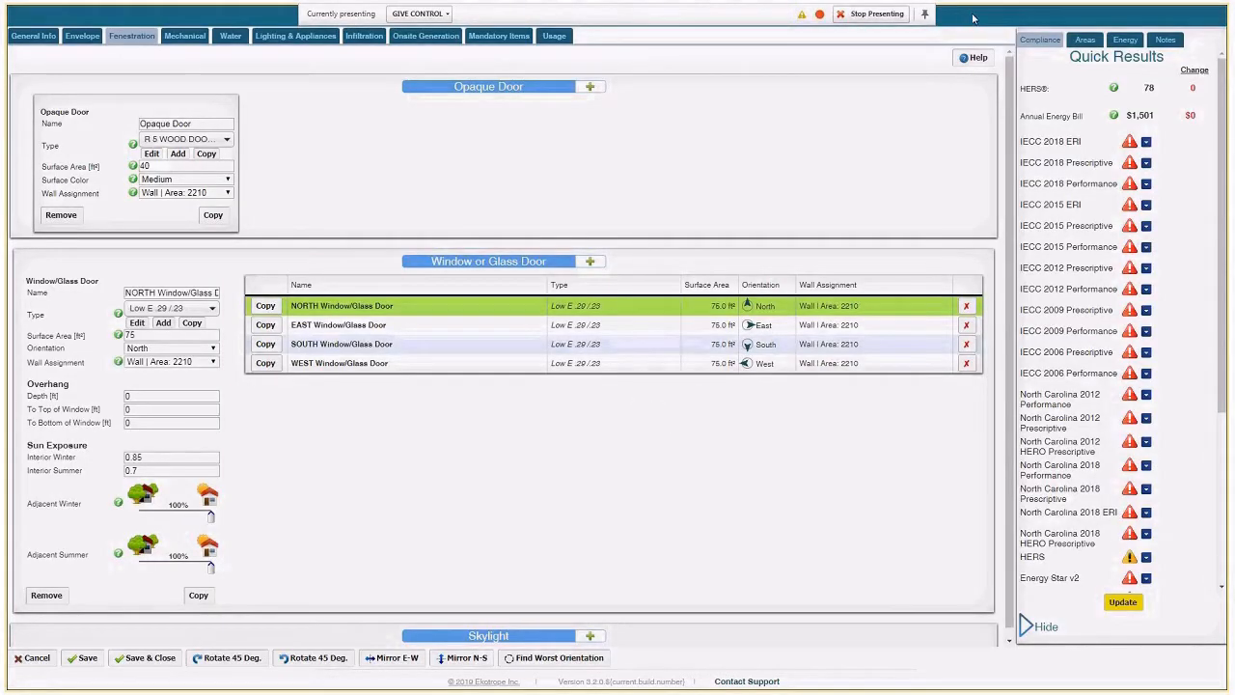
# Open the account settings, review the Door Insulation Unit choices, and return to the design without saving.
pyautogui.press('F11')
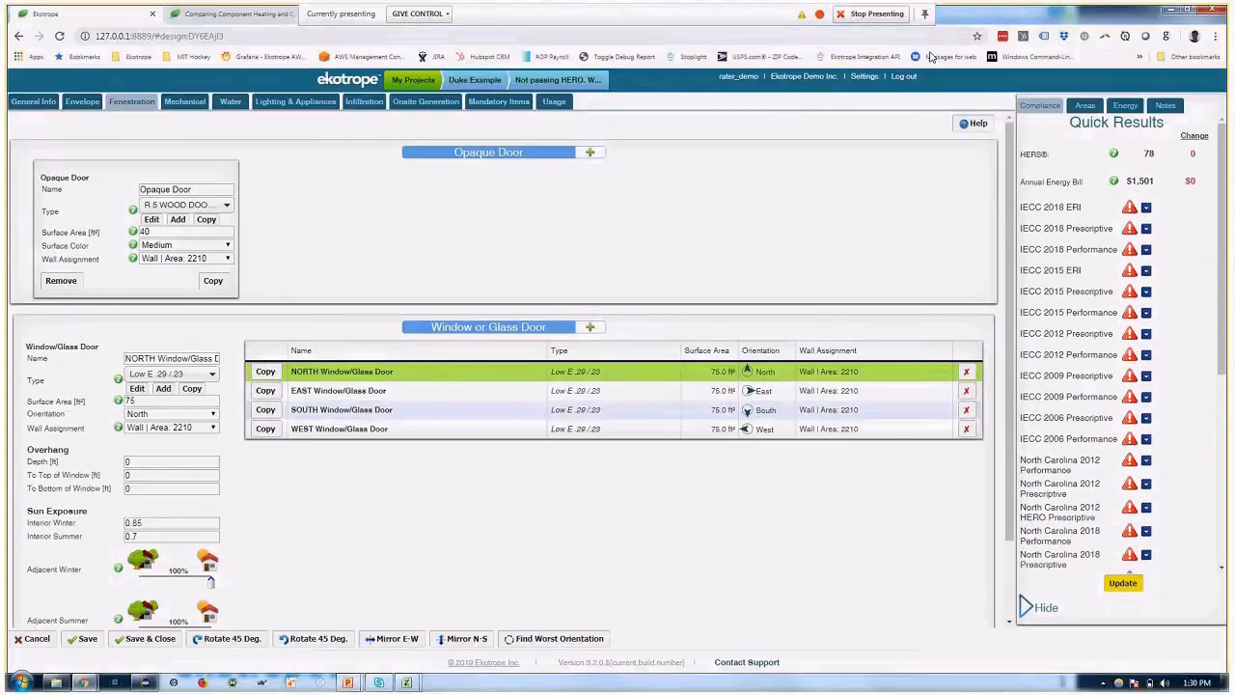
pyautogui.click(865, 77)
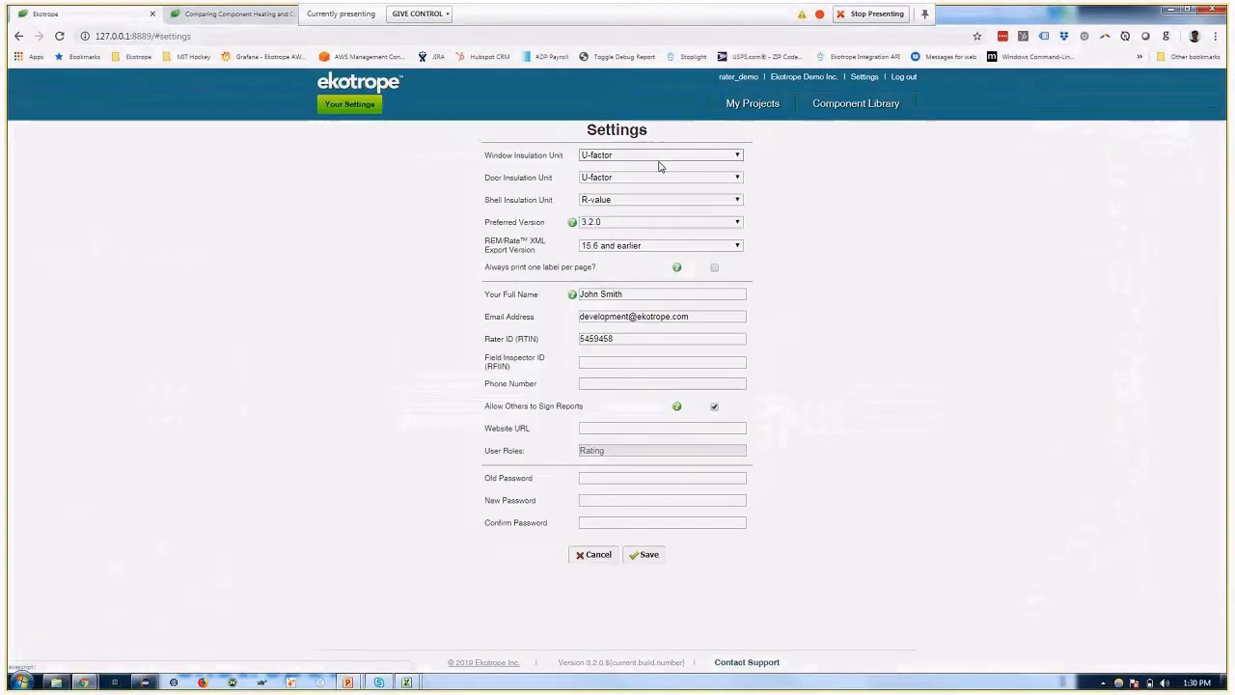
pyautogui.click(627, 178)
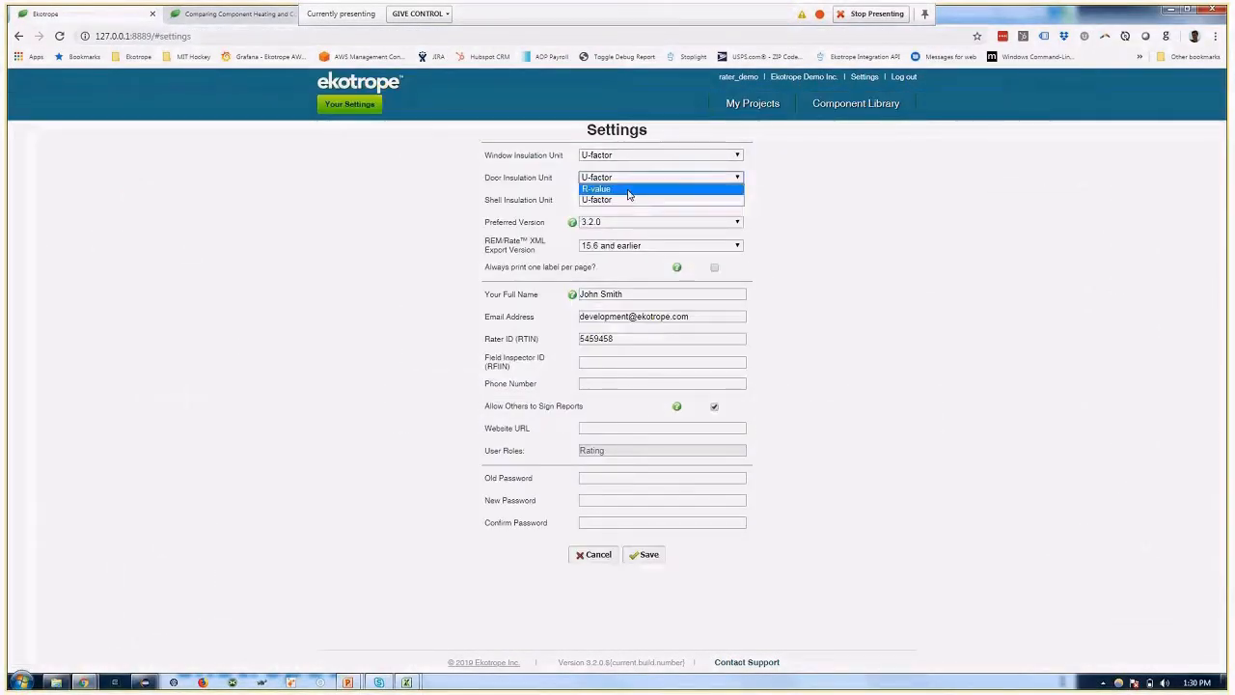
pyautogui.click(618, 199)
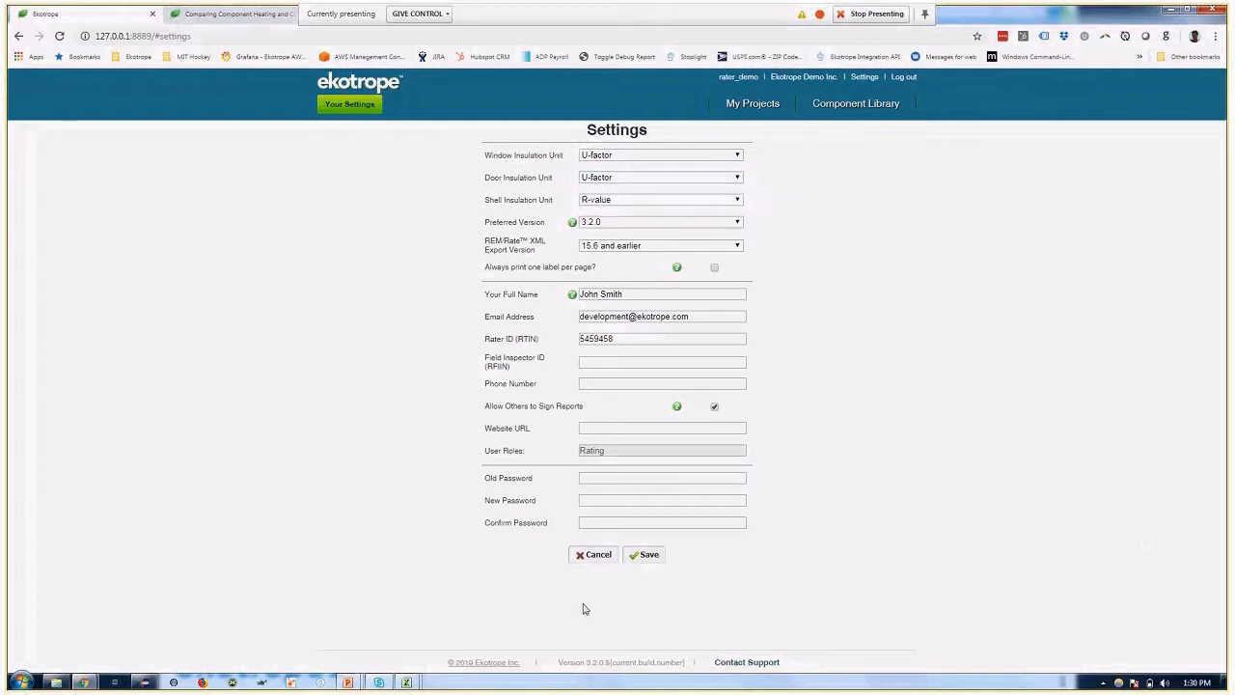
pyautogui.click(592, 554)
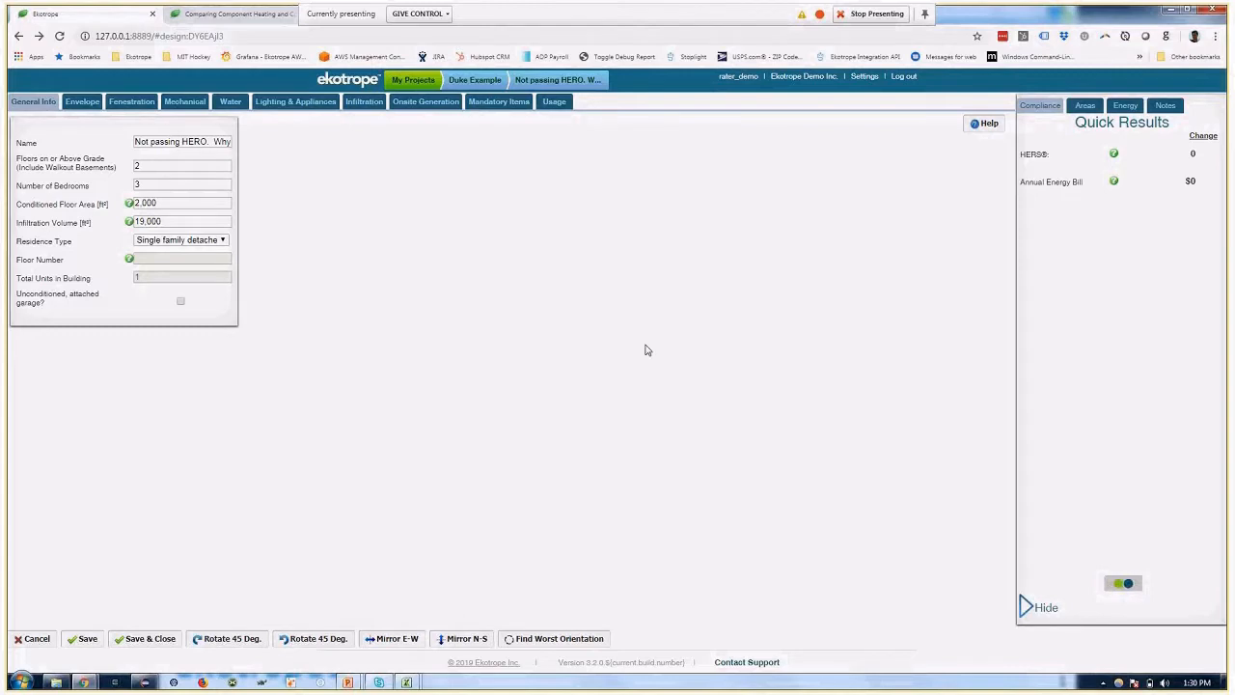
# Set the U-factor of the opaque door type "R 5 WOOD DOOR?" to 5 in the design's fenestration and save the type.
pyautogui.click(101, 104)
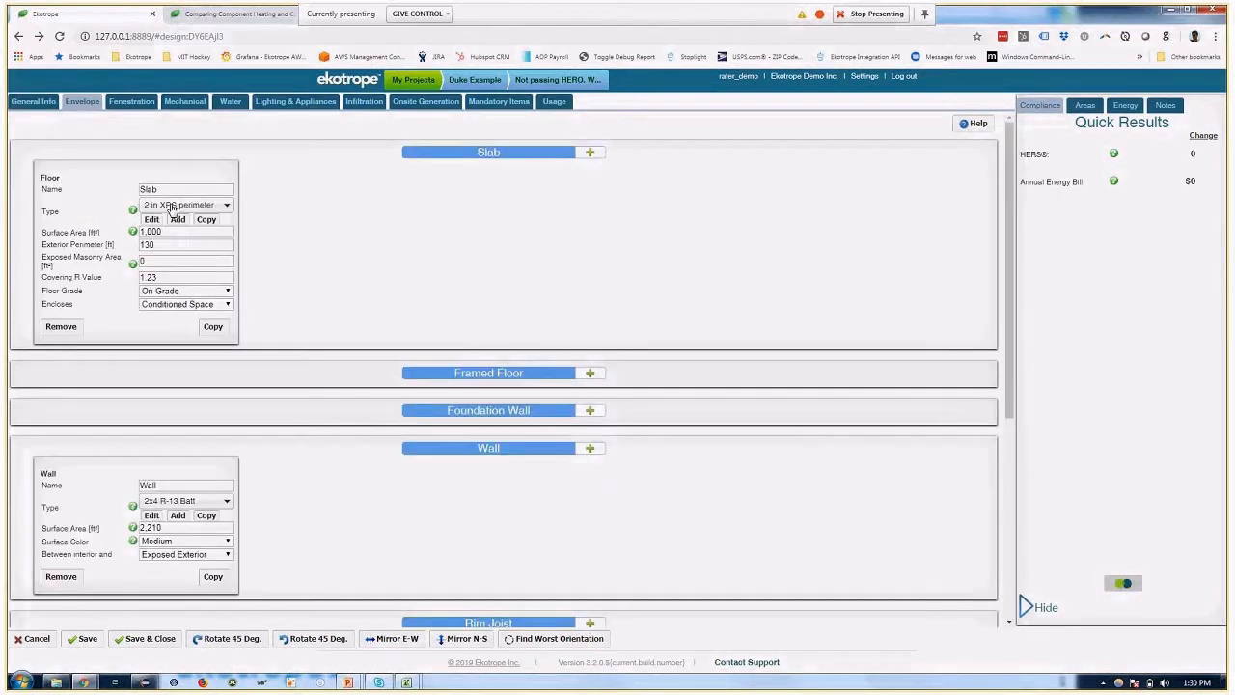
pyautogui.click(135, 101)
pyautogui.click(151, 219)
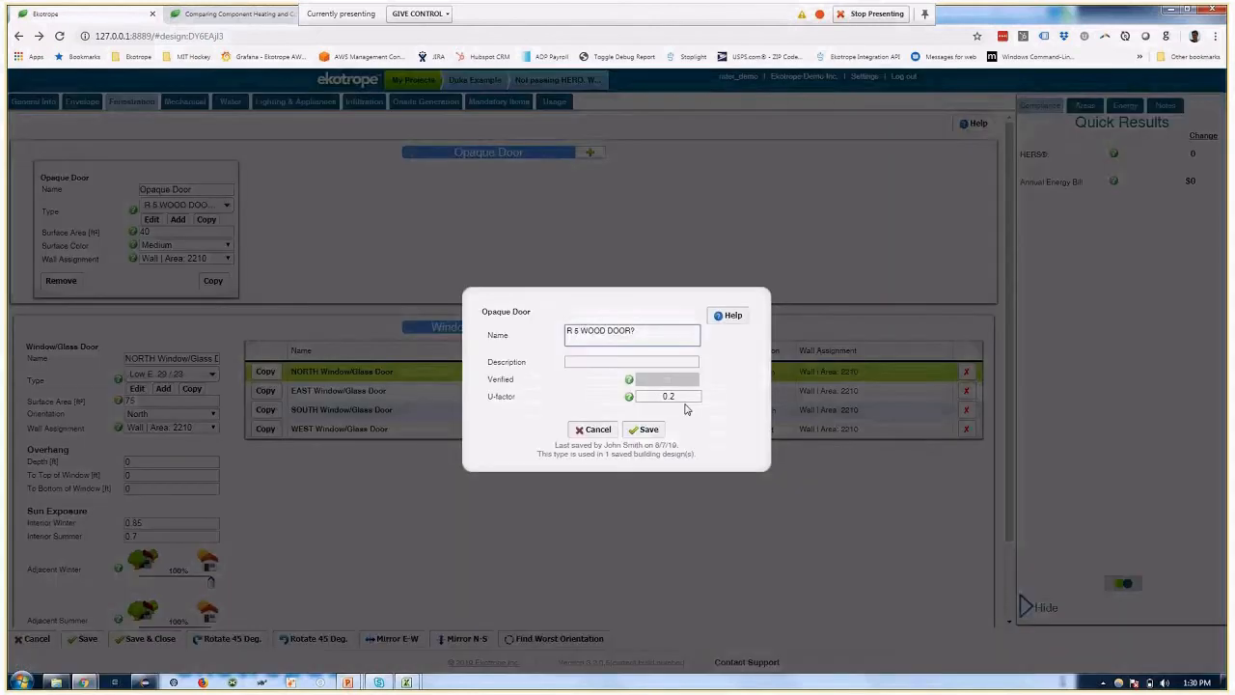
pyautogui.moveTo(684, 398); pyautogui.dragTo(588, 388)
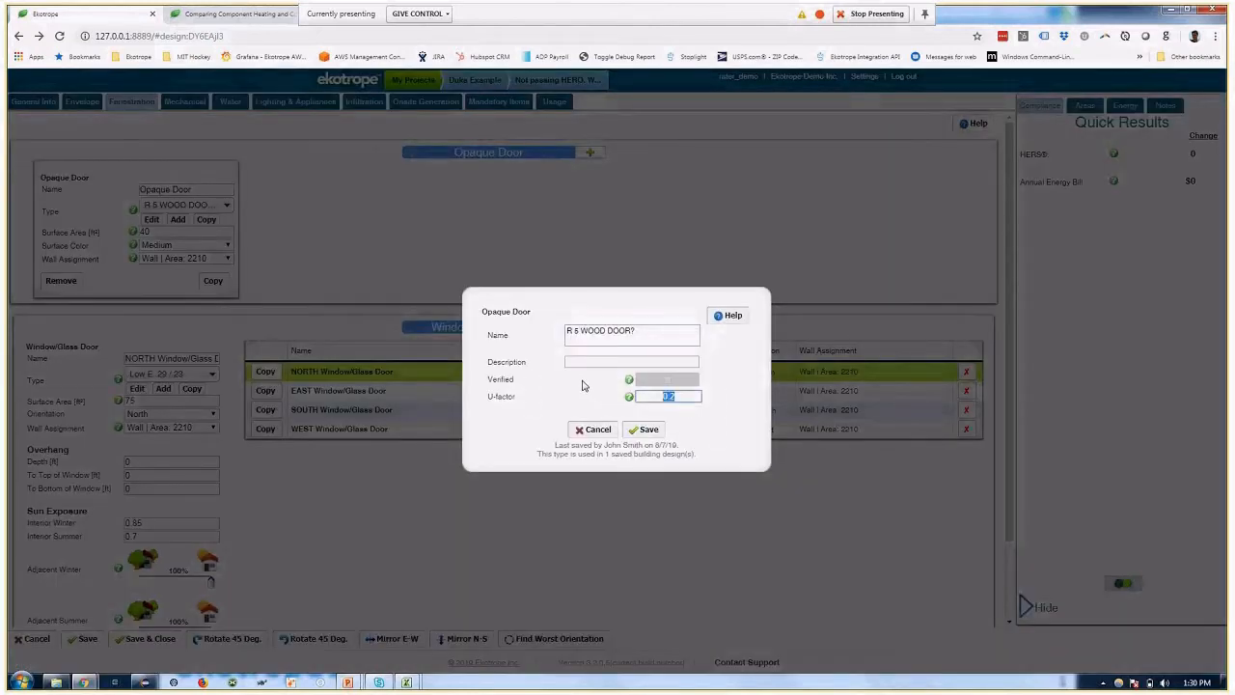
pyautogui.write('5')
pyautogui.click(649, 431)
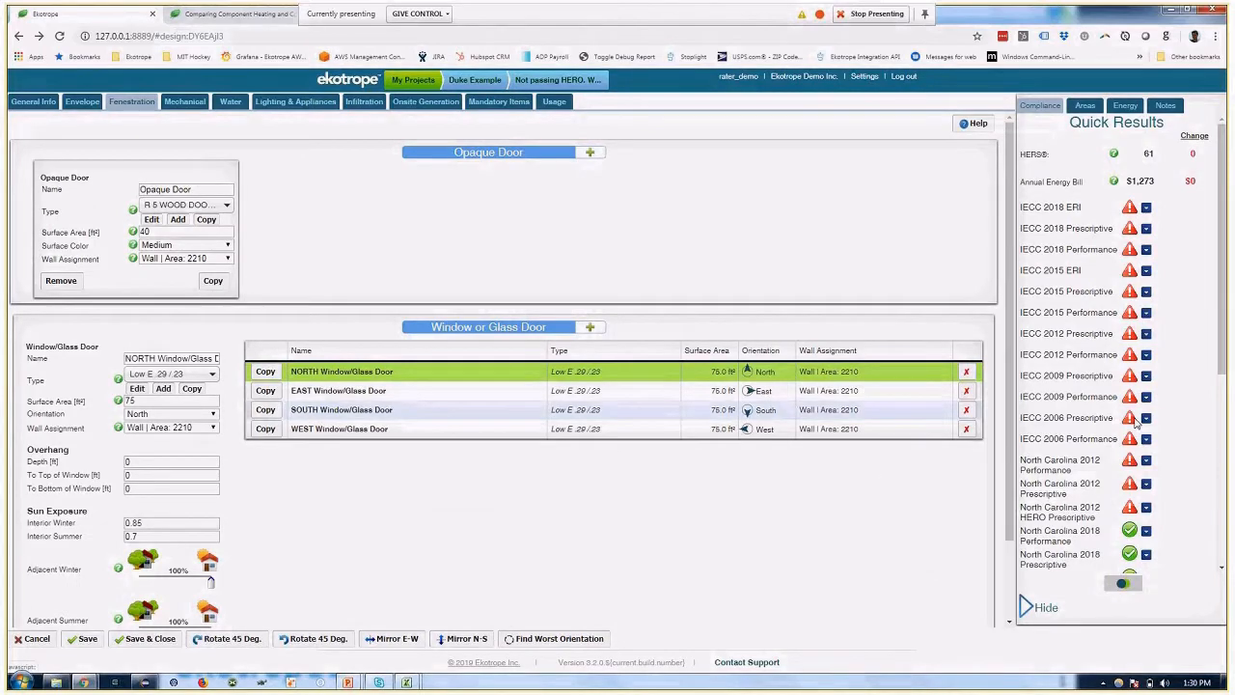
# Expand the "Duke (permitted after 1/1/2019)" compliance details and read the Door R Value check.
pyautogui.scroll(-5, 1138, 418)
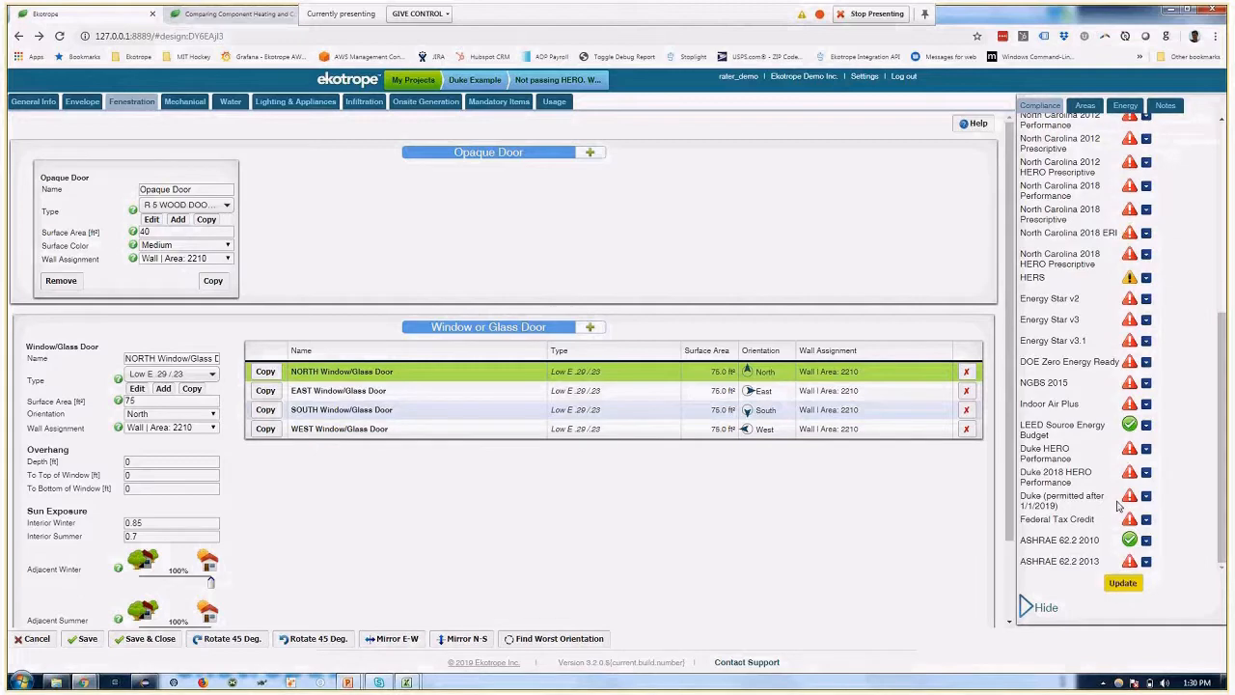
pyautogui.click(1146, 497)
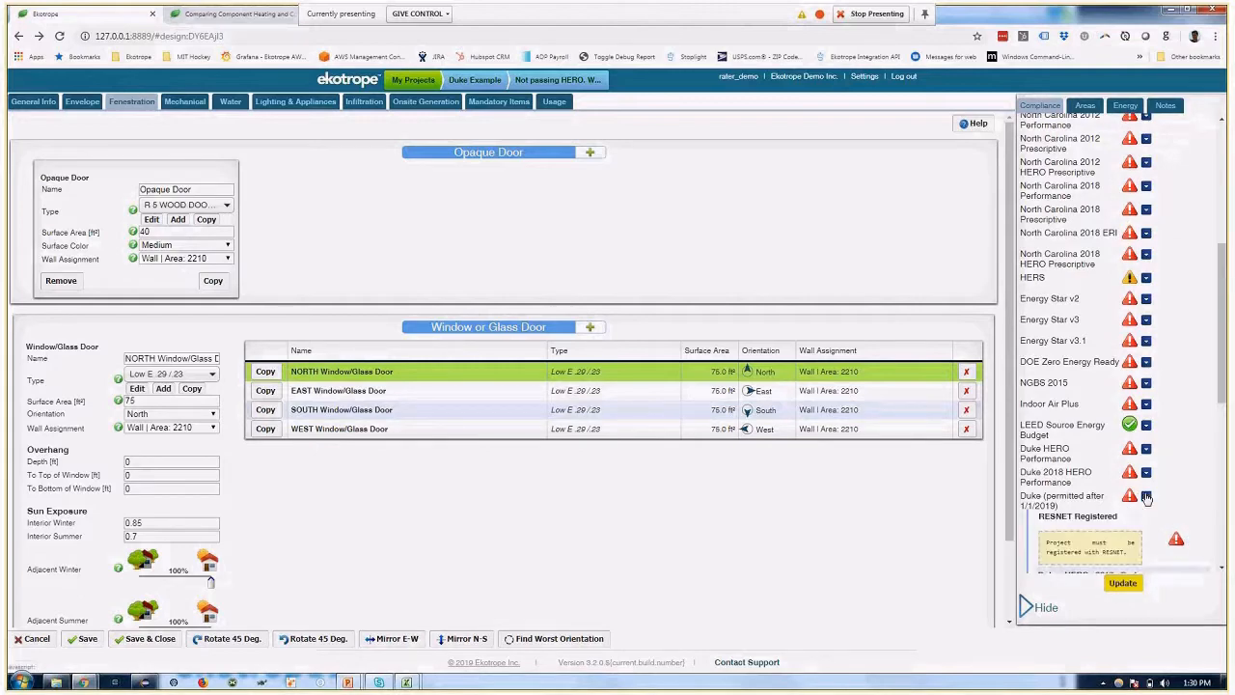
pyautogui.scroll(-3, 1143, 493)
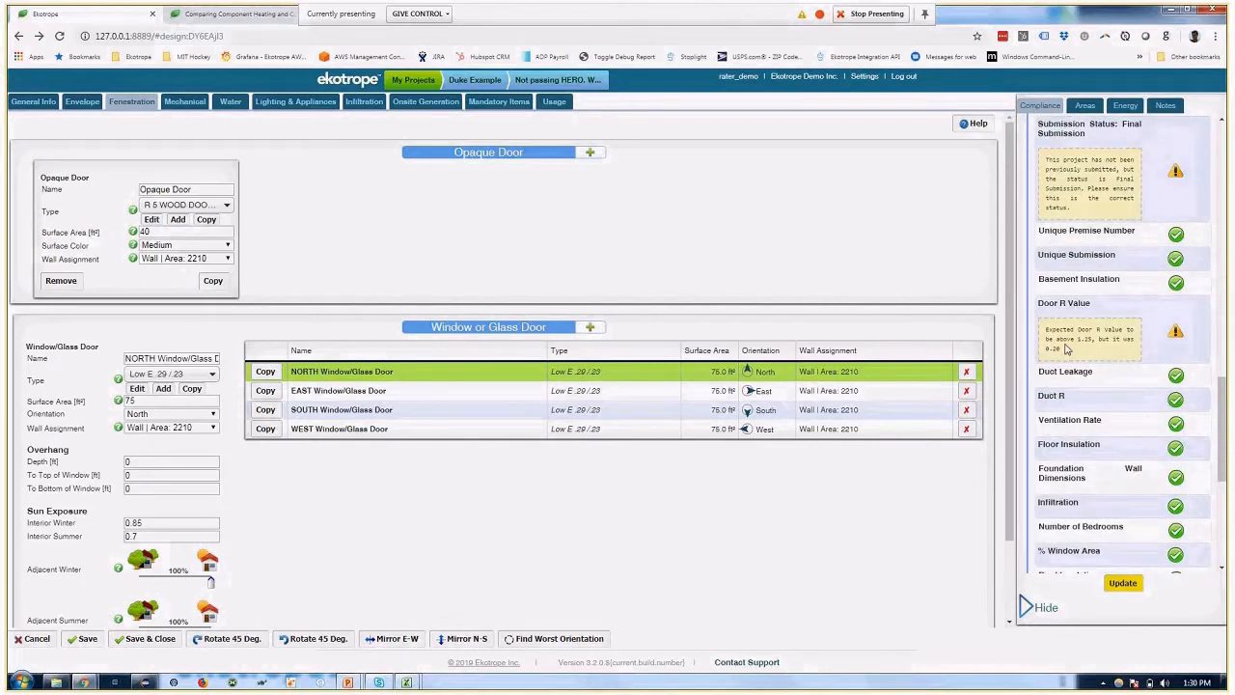
pyautogui.tripleClick(1067, 350)
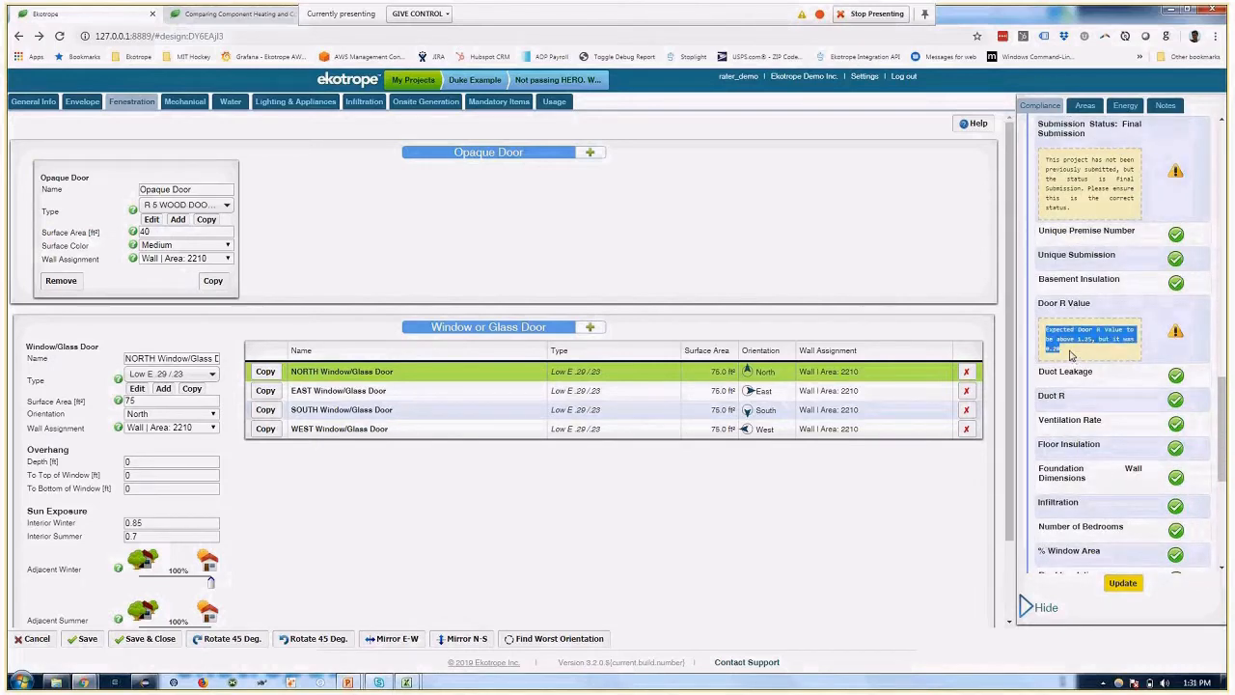
pyautogui.click(1047, 305)
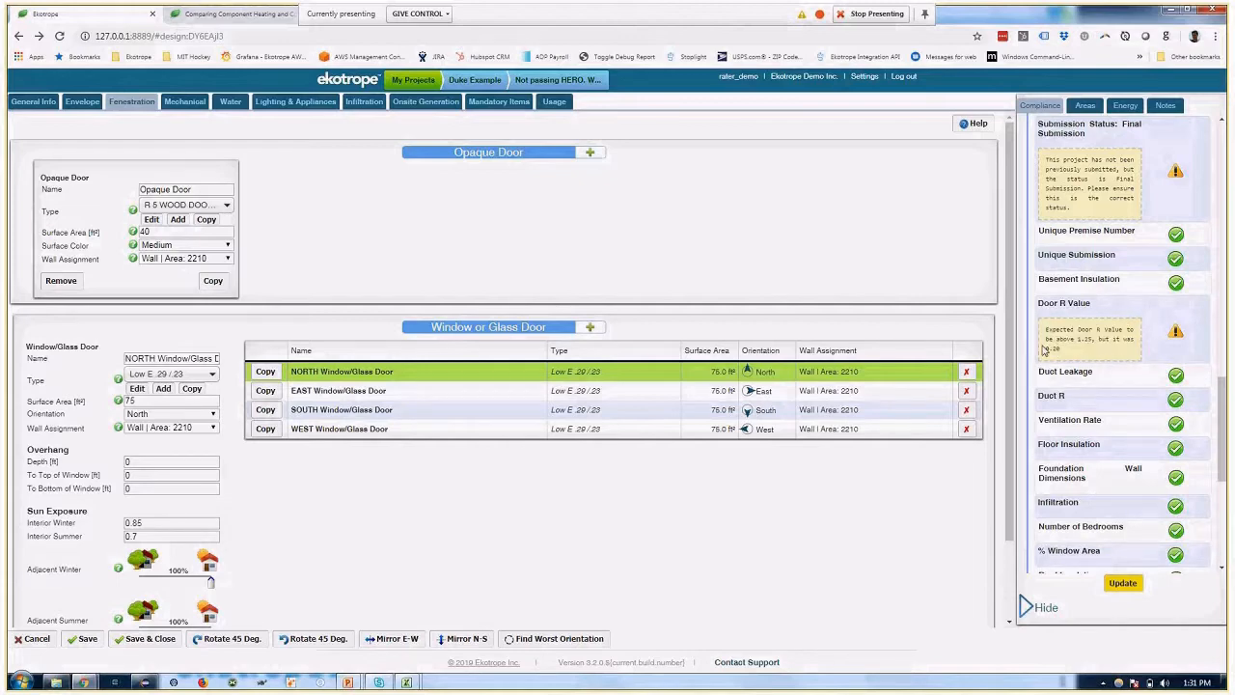
# Collapse the Duke (permitted after 1/1/2019) details and examine the performance-based check under Duke 2018 HERO Performance.
pyautogui.scroll(4, 1042, 350)
pyautogui.scroll(2, 1042, 350)
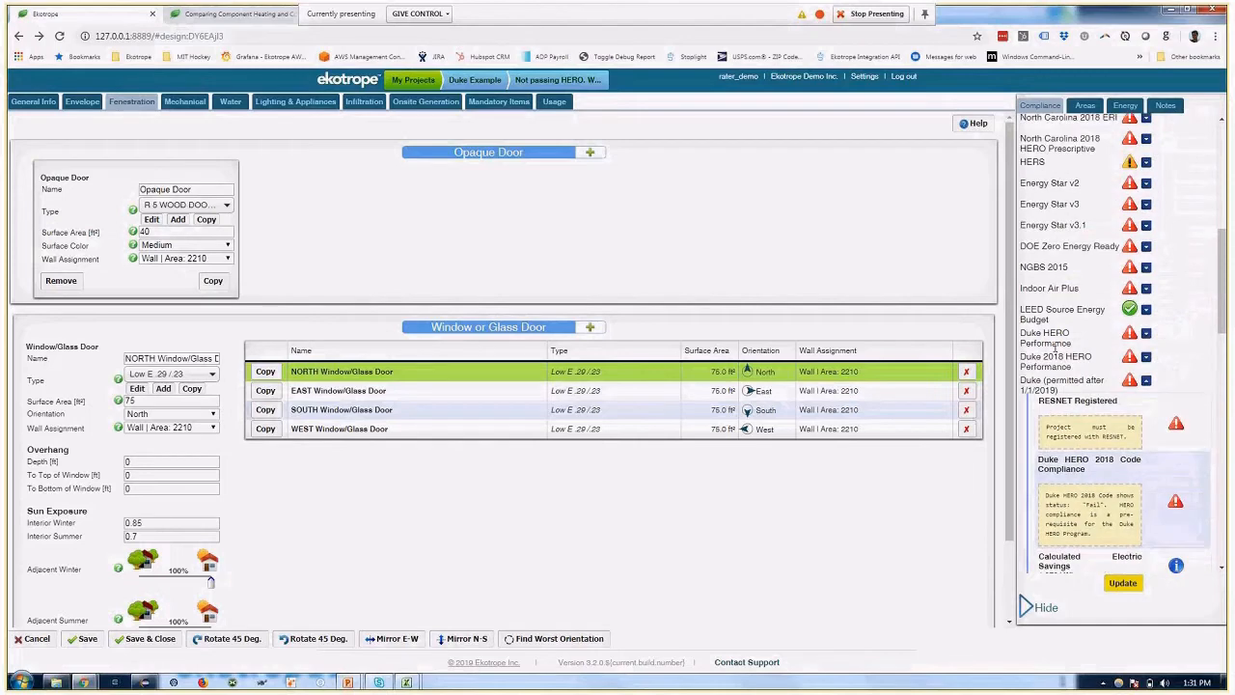
pyautogui.click(1147, 411)
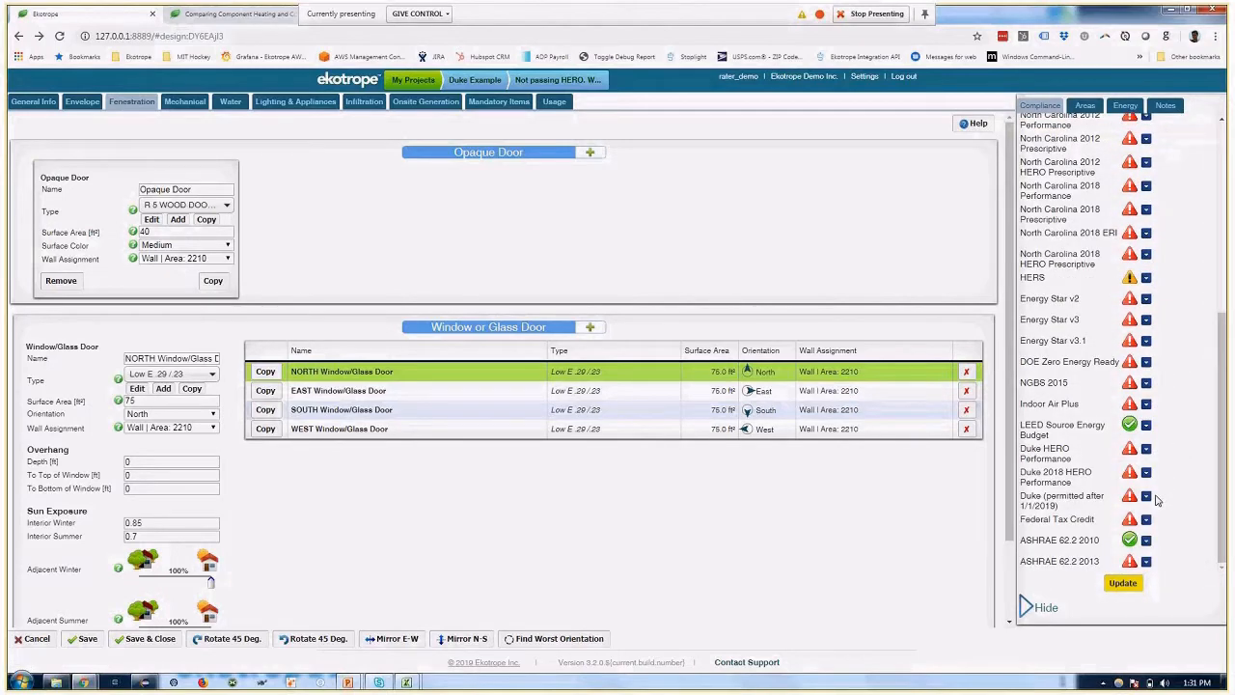
pyautogui.click(1146, 473)
pyautogui.scroll(-4, 1146, 475)
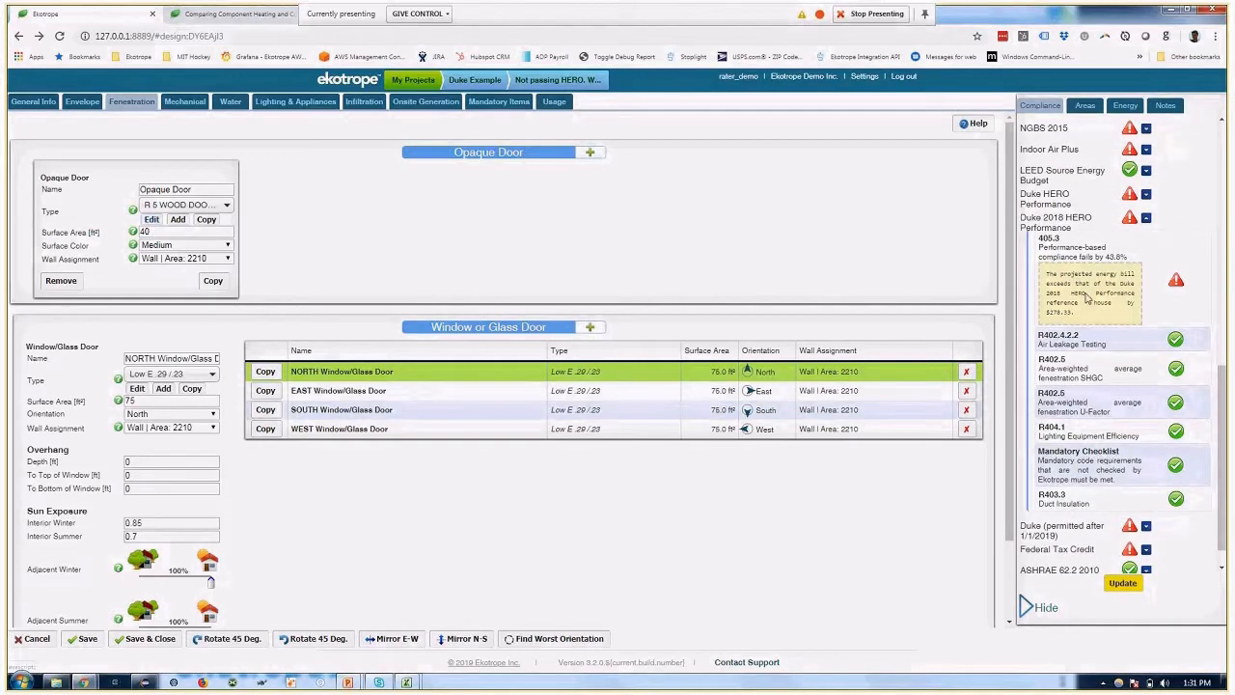
# Set the opaque door type's U-factor back to .2, save the type, and update the compliance results.
pyautogui.click(150, 220)
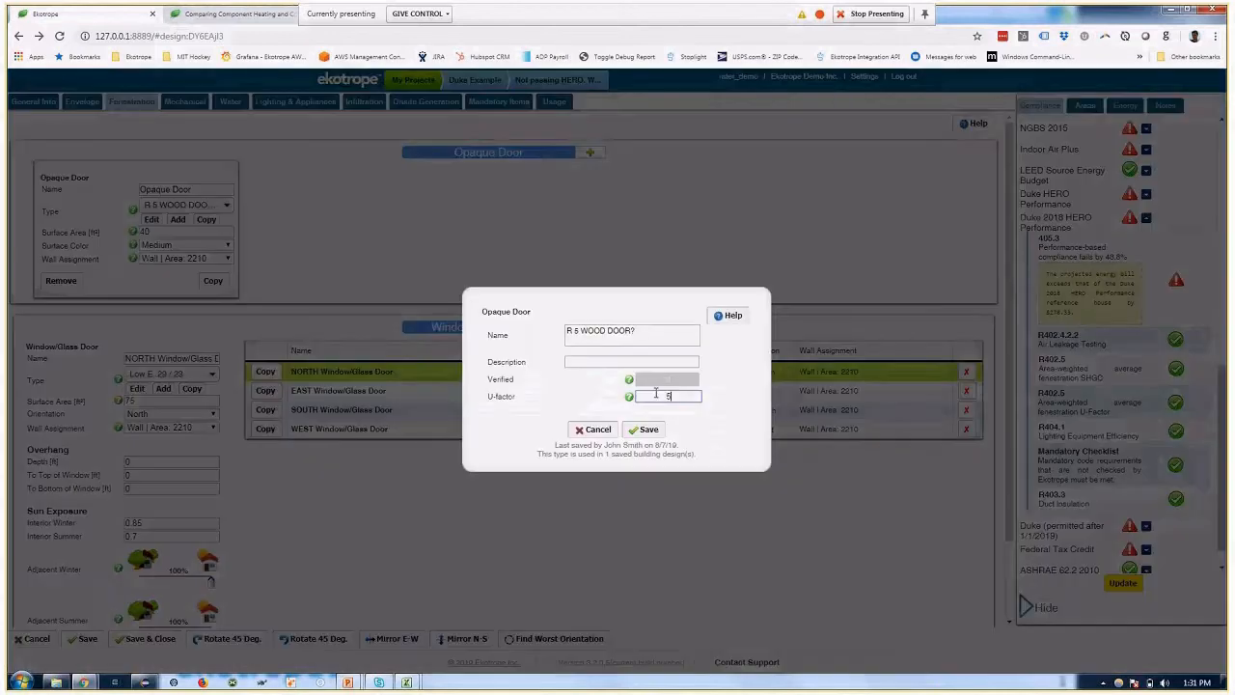
pyautogui.press('BackSpace')
pyautogui.write('2')
pyautogui.click(645, 434)
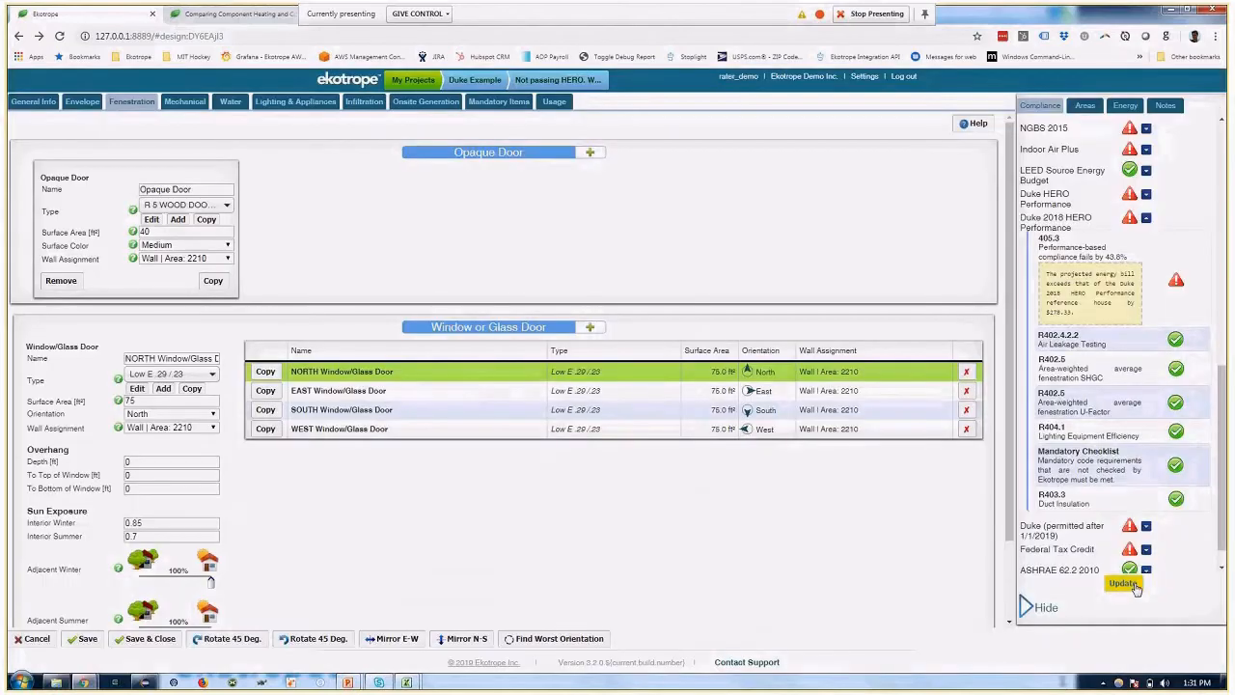
pyautogui.click(1134, 584)
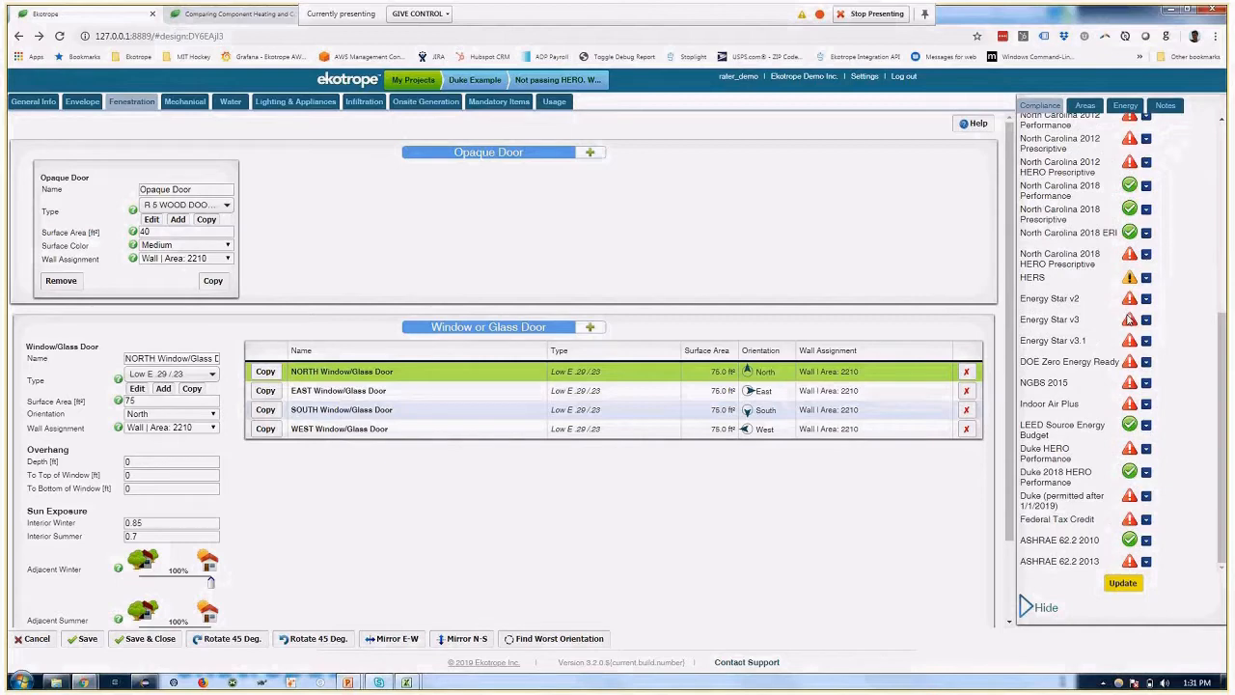
# Review the updated Duke 2018 HERO Performance details, and switch to the PowerPoint slide show.
pyautogui.click(1146, 471)
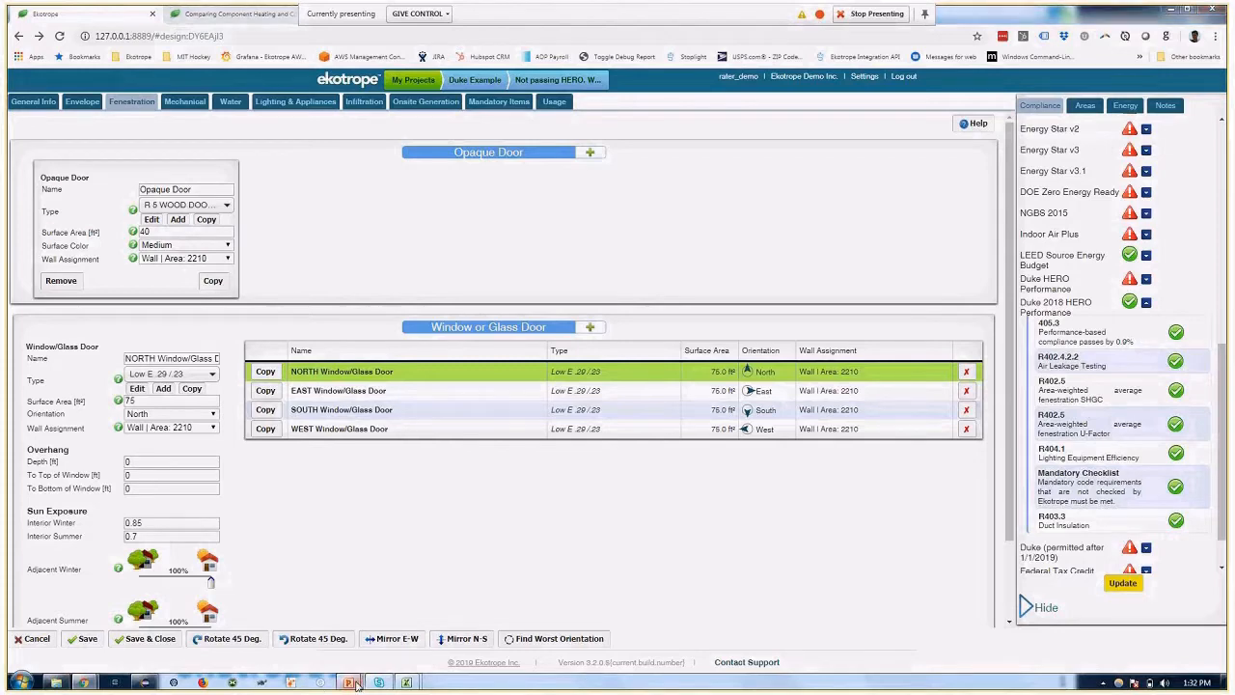
pyautogui.moveTo(357, 683)
pyautogui.click(425, 618)
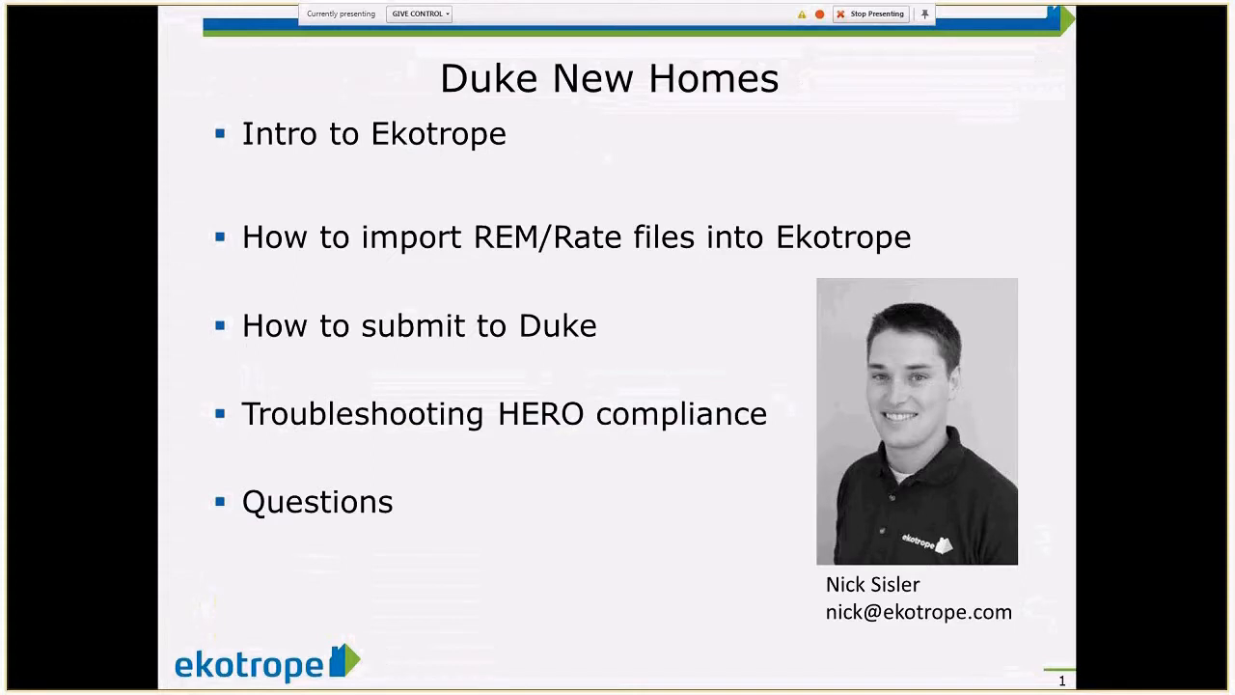